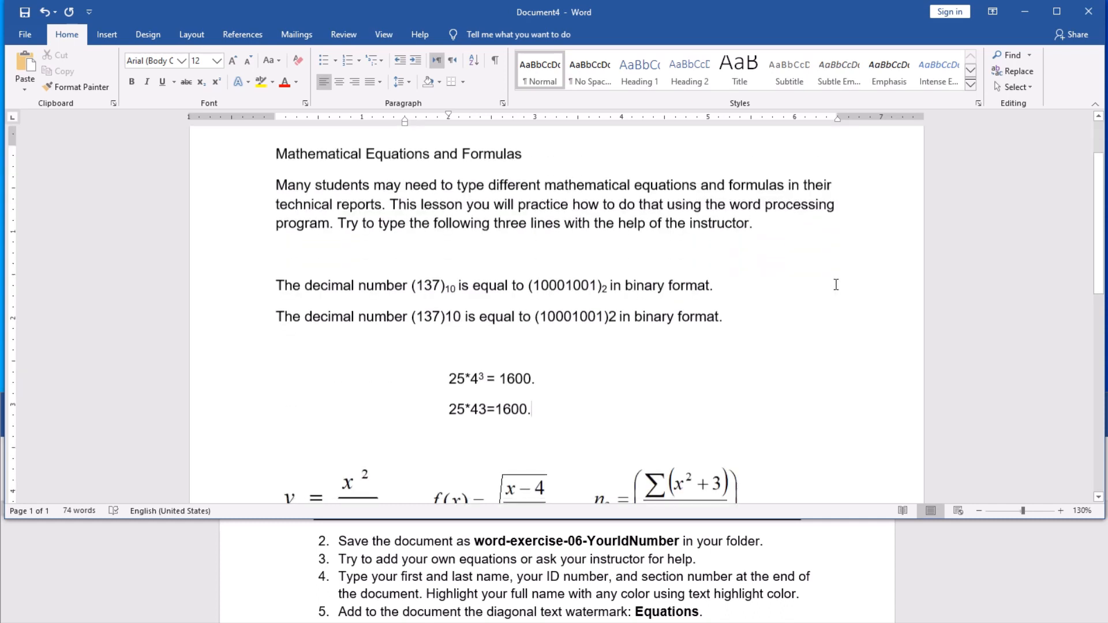
# Step: Start Save As and choose the Documents folder as the save location
pyautogui.scroll(1, 768, 296)
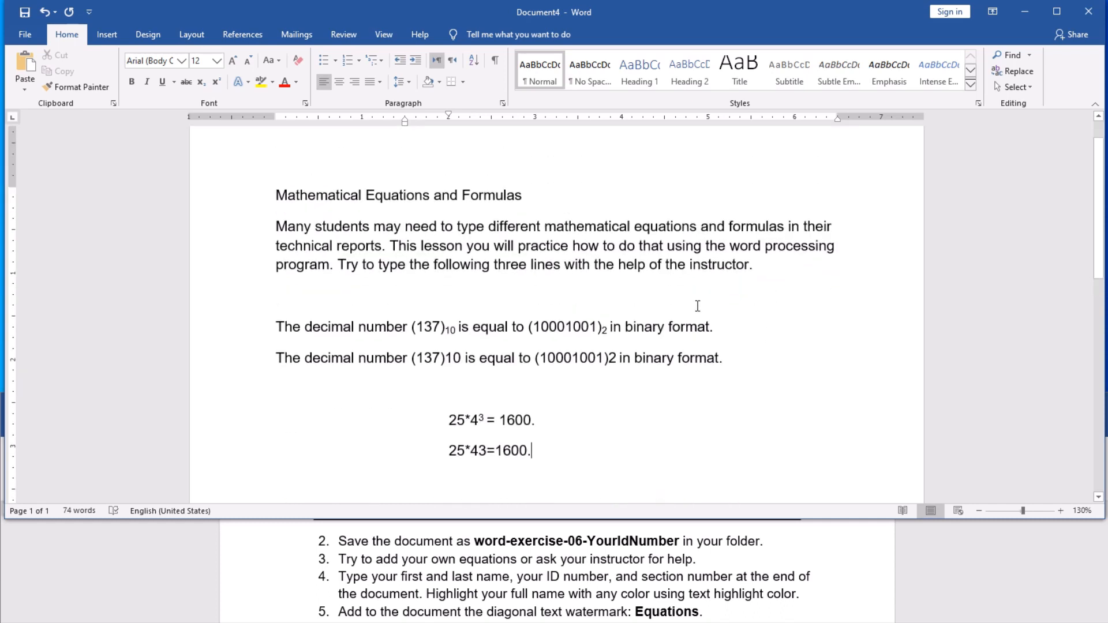
pyautogui.scroll(-4, 568, 299)
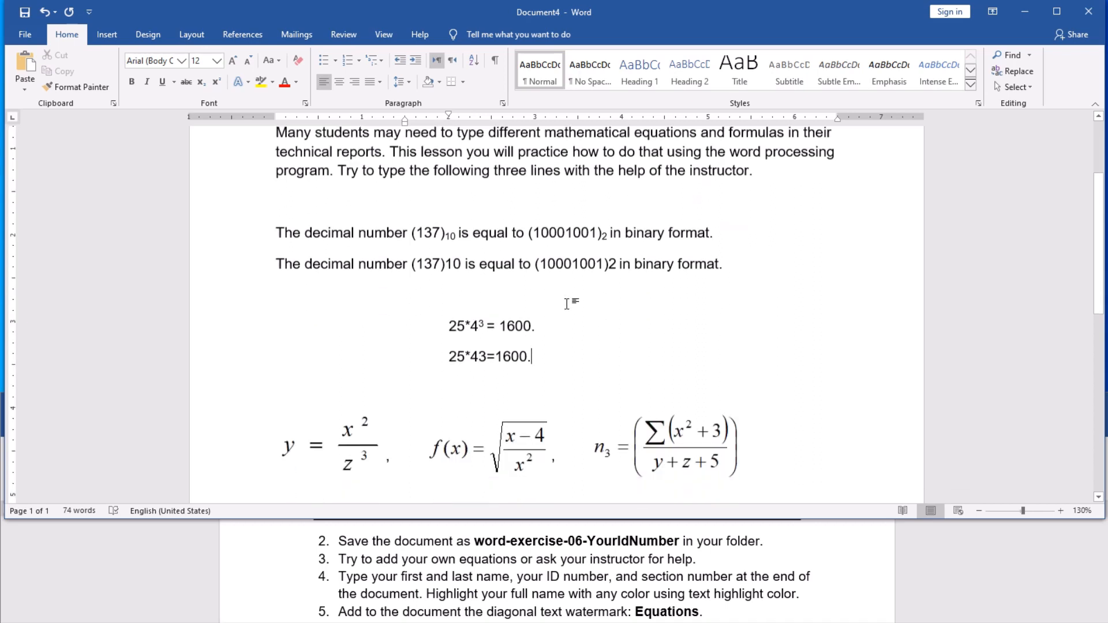
pyautogui.scroll(-2, 594, 612)
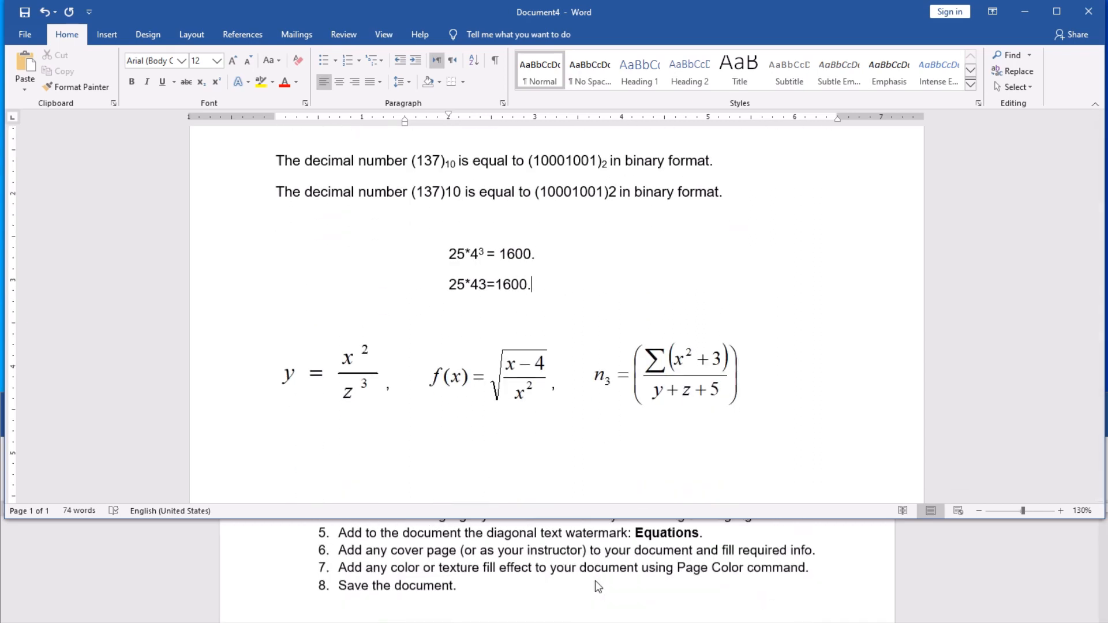
pyautogui.scroll(2, 596, 600)
pyautogui.scroll(1, 596, 584)
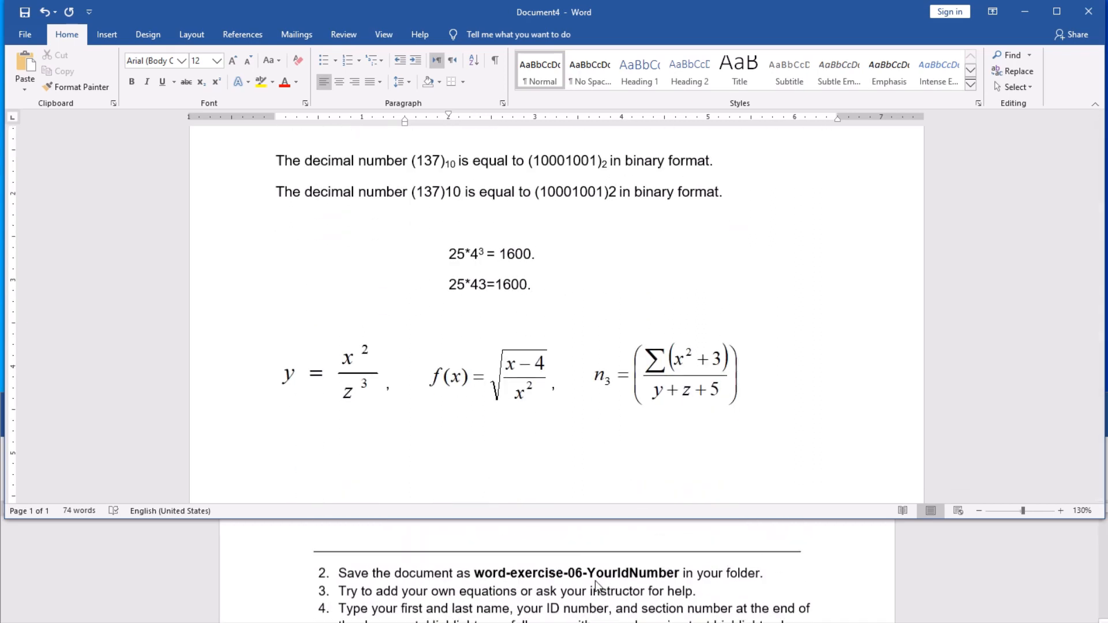
pyautogui.scroll(-2, 595, 584)
pyautogui.scroll(1, 596, 584)
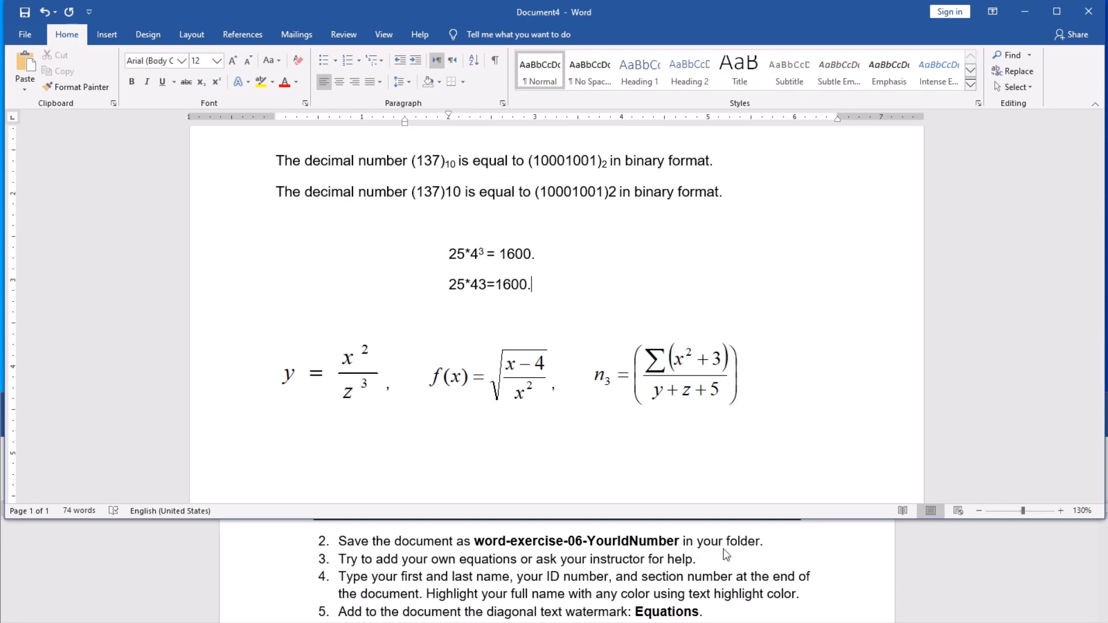
pyautogui.click(26, 36)
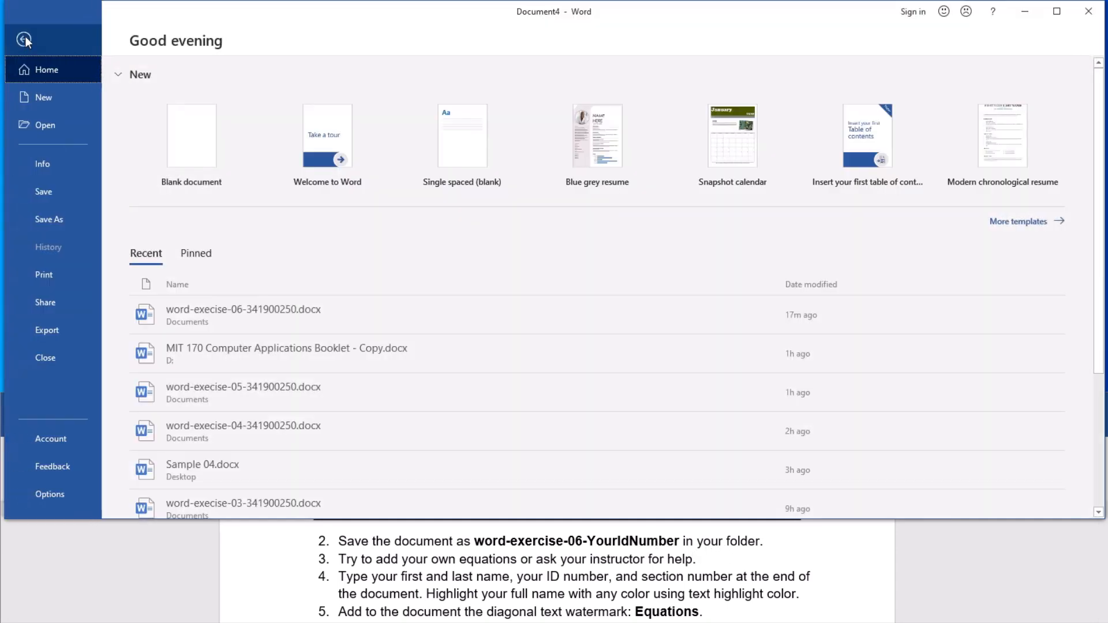
pyautogui.click(51, 218)
pyautogui.click(188, 233)
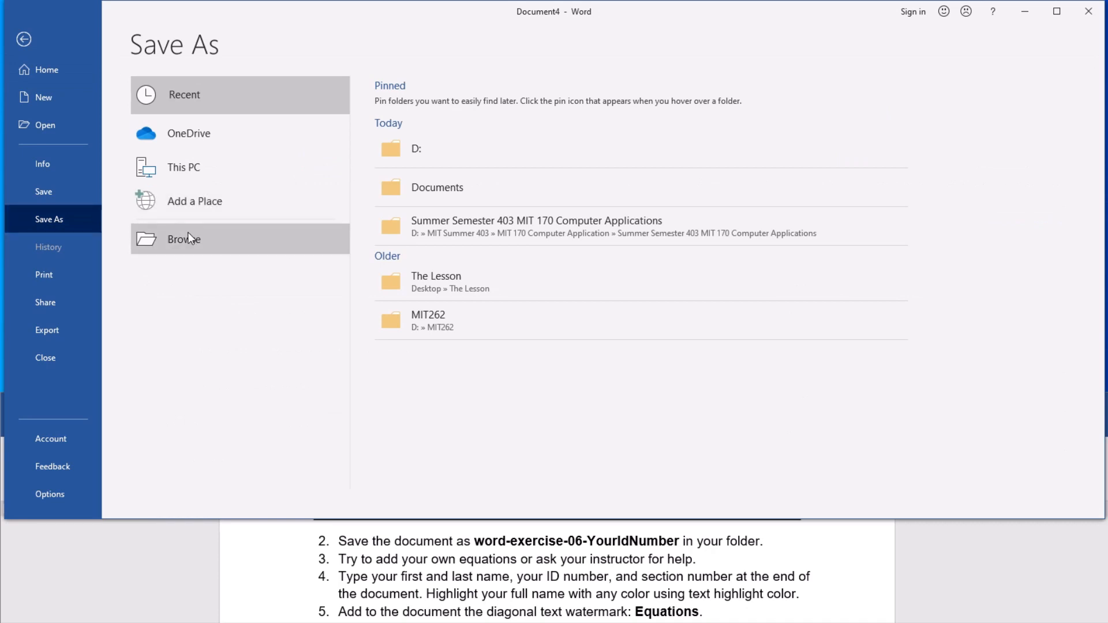
pyautogui.moveTo(111, 178); pyautogui.dragTo(113, 134)
pyautogui.click(63, 115)
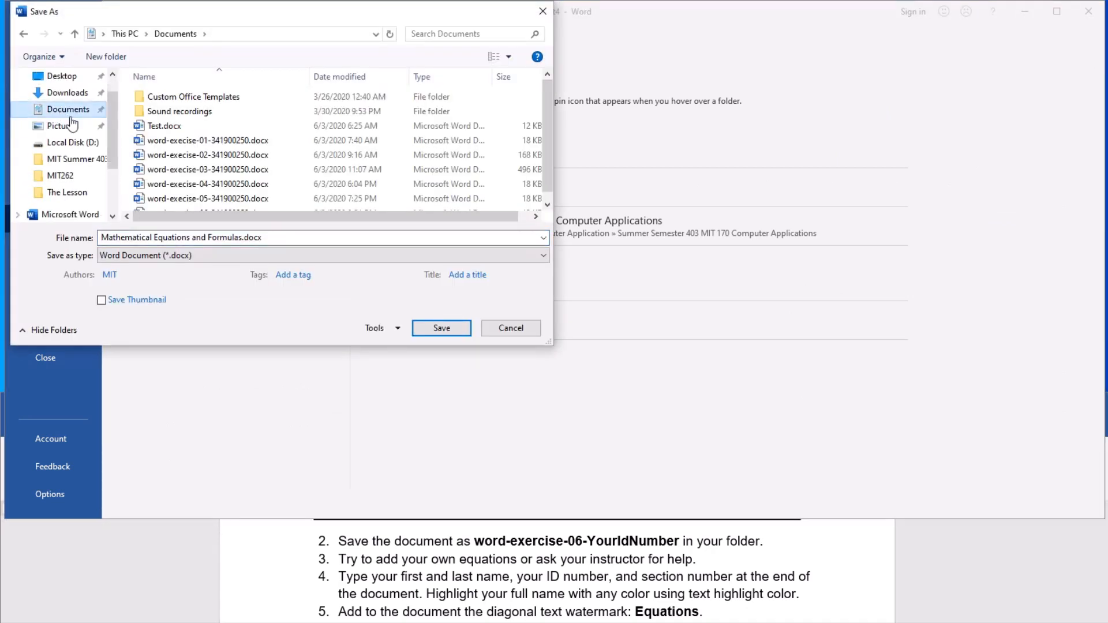
# Step: Save under the earlier exercise name with 01 changed to 06, replacing the existing file
pyautogui.click(215, 237)
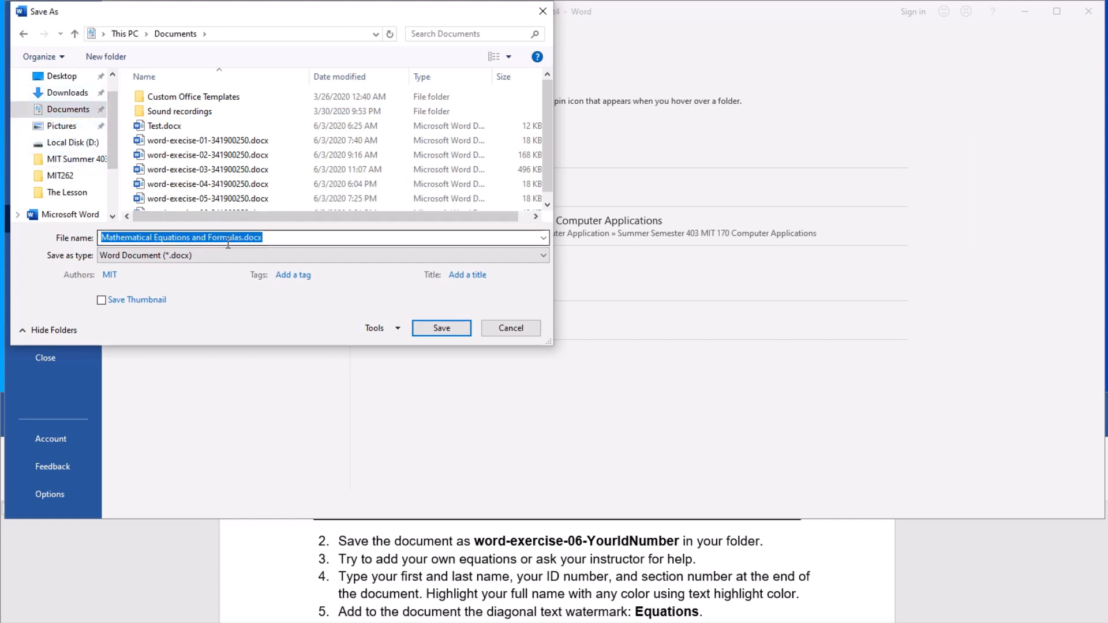
pyautogui.write('word')
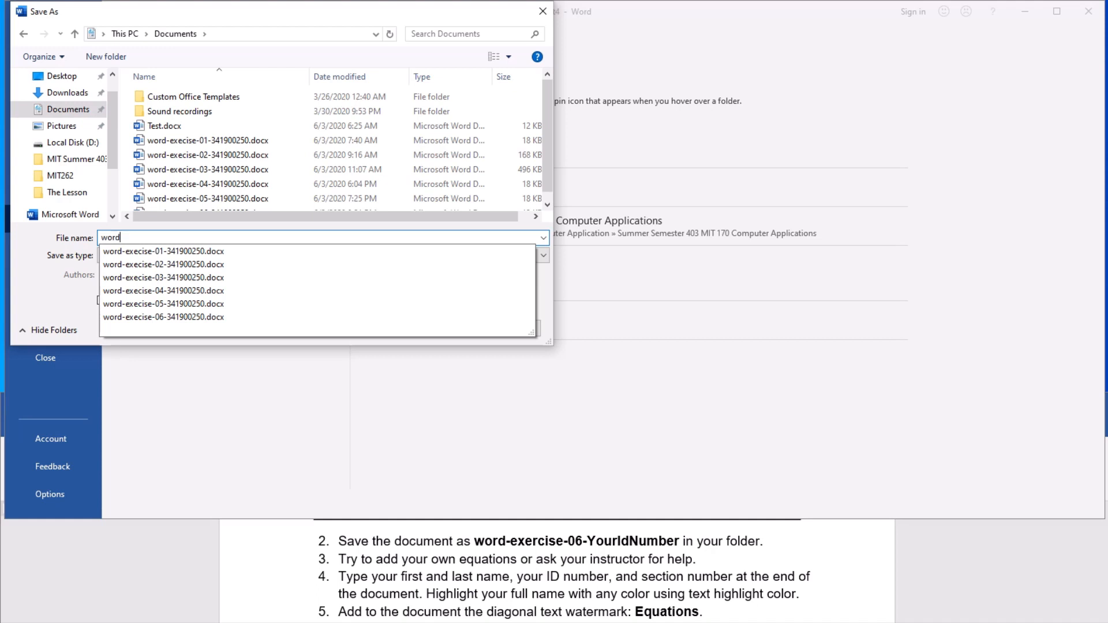
pyautogui.press('Down')
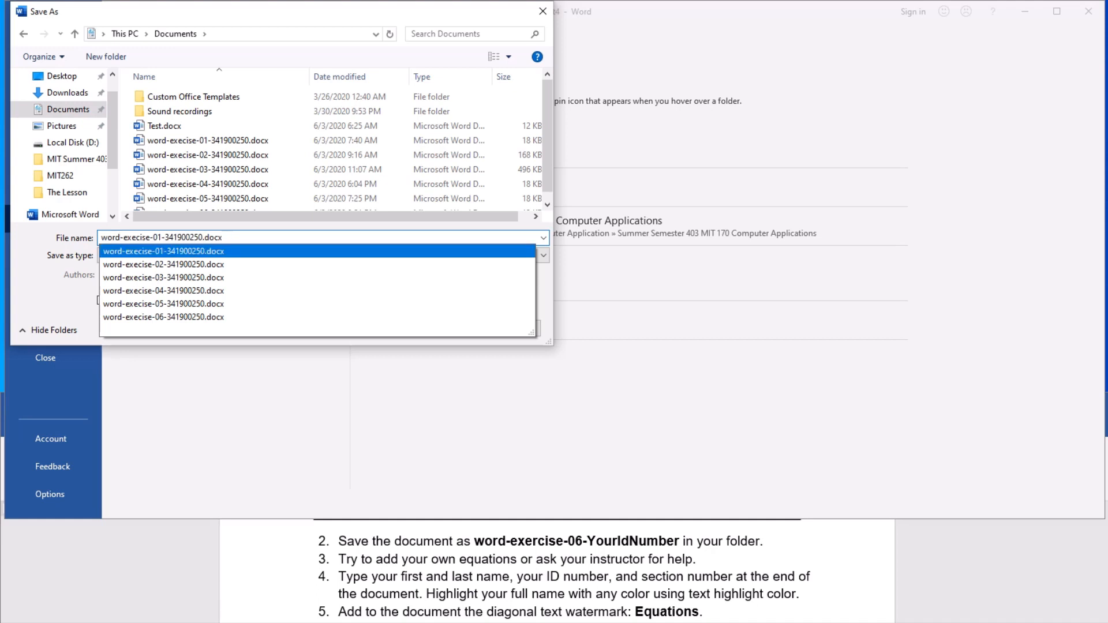
pyautogui.press('Left')
pyautogui.press('Left')
pyautogui.press('Delete')
pyautogui.write('6')
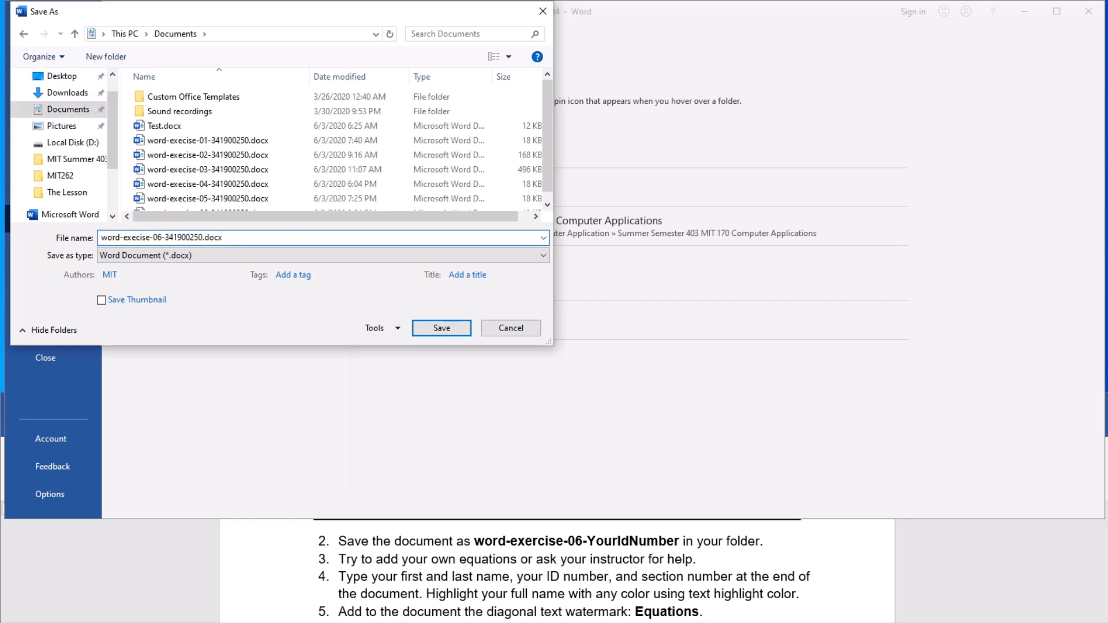
pyautogui.click(446, 328)
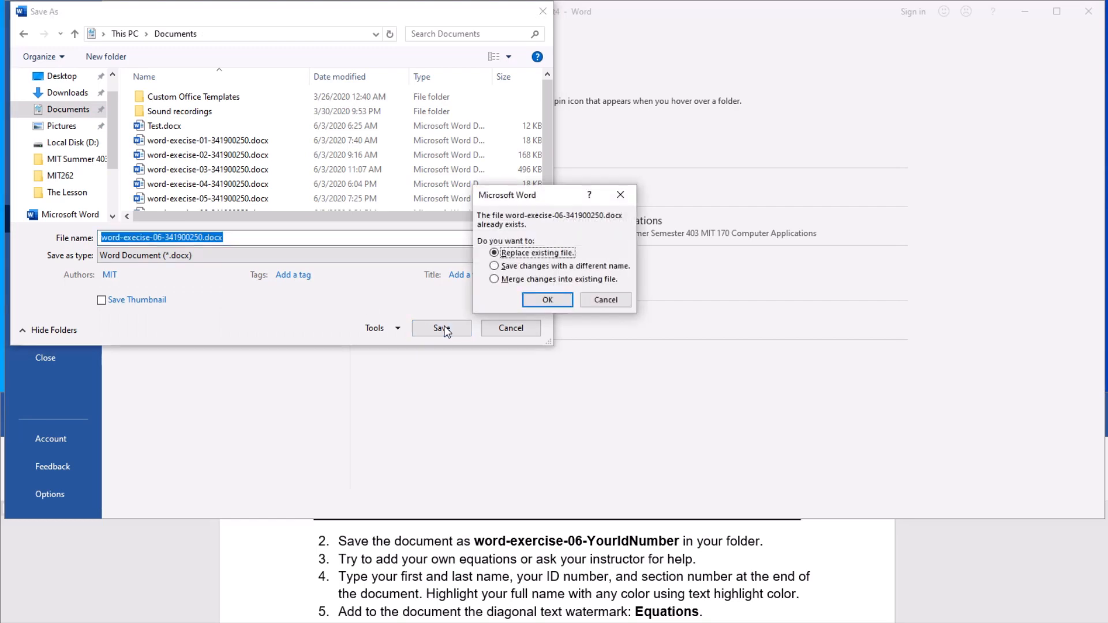
pyautogui.click(551, 302)
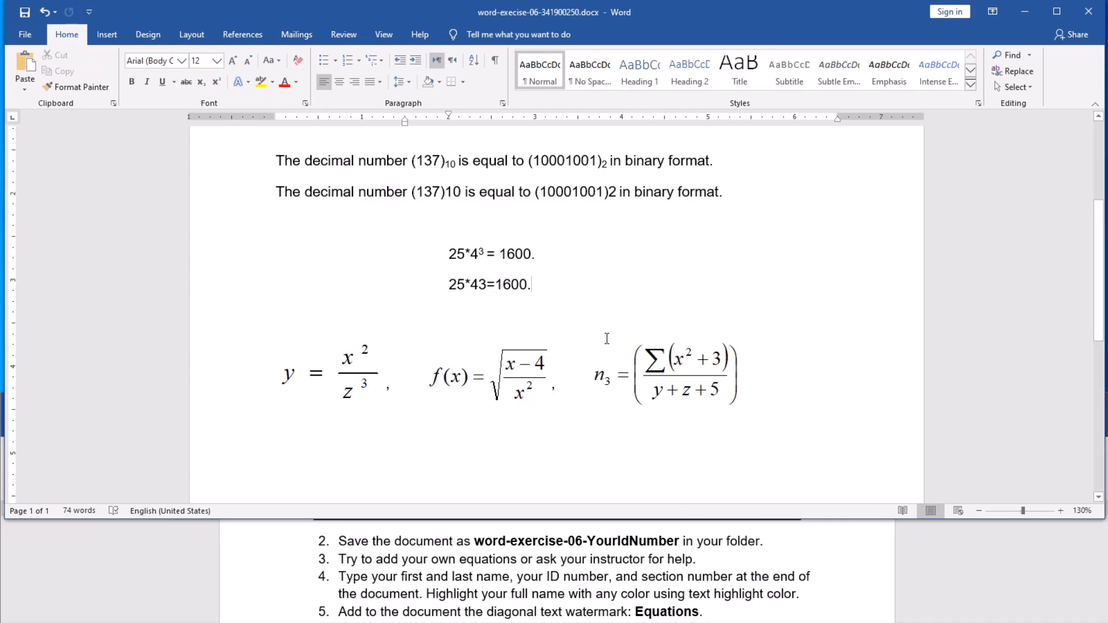
pyautogui.scroll(3, 583, 330)
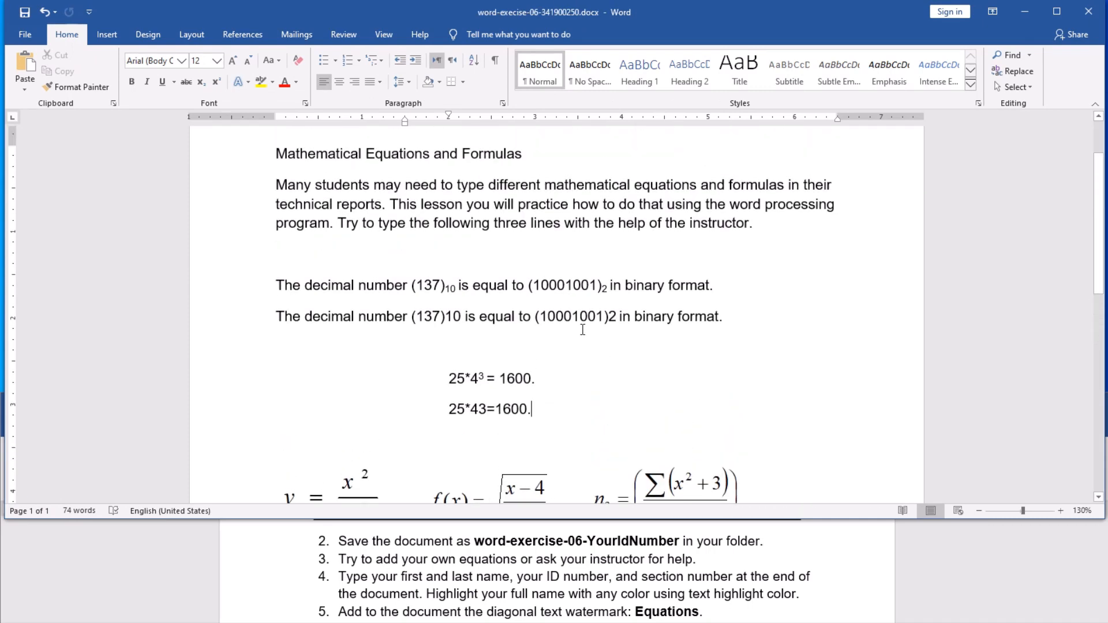
pyautogui.scroll(-1, 583, 330)
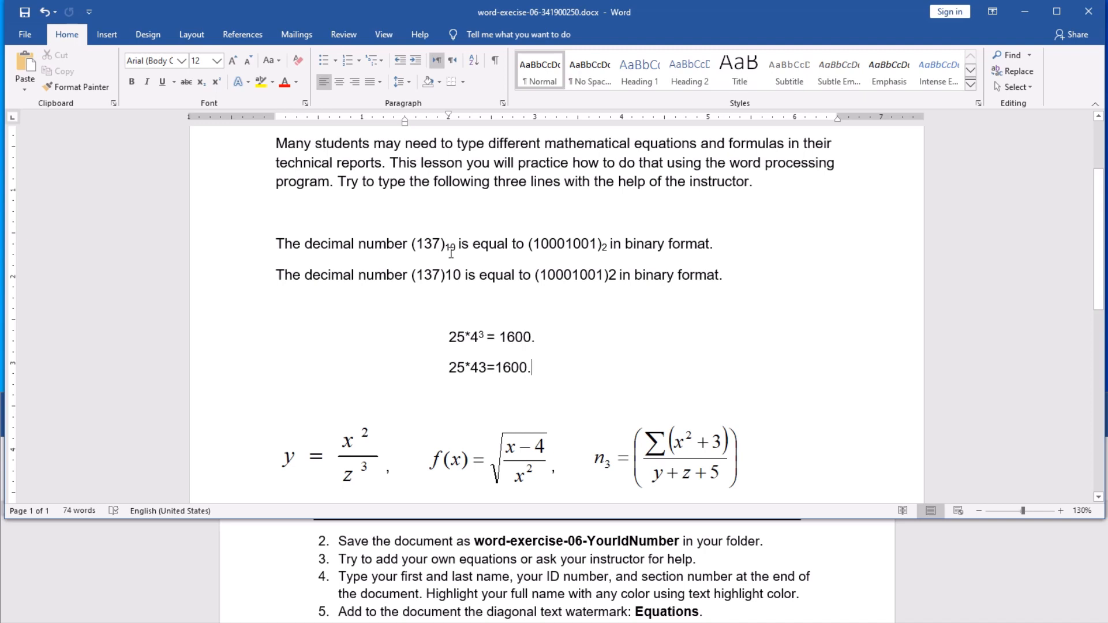
# Step: Make the 10 after (137) on the second binary line a subscript
pyautogui.moveTo(449, 275); pyautogui.dragTo(460, 280)
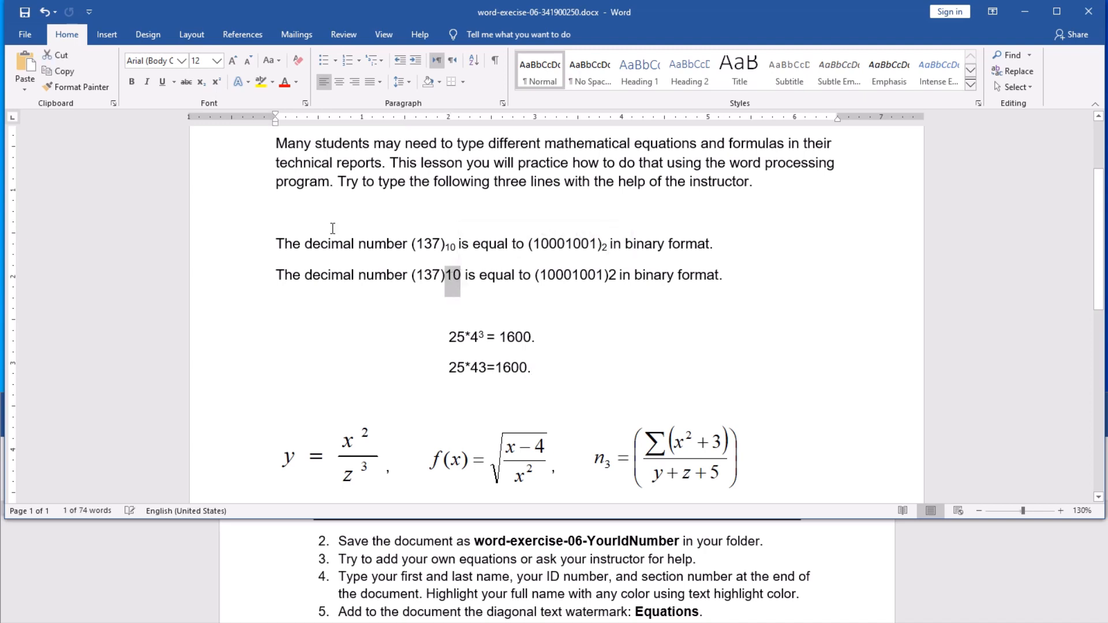
pyautogui.click(203, 83)
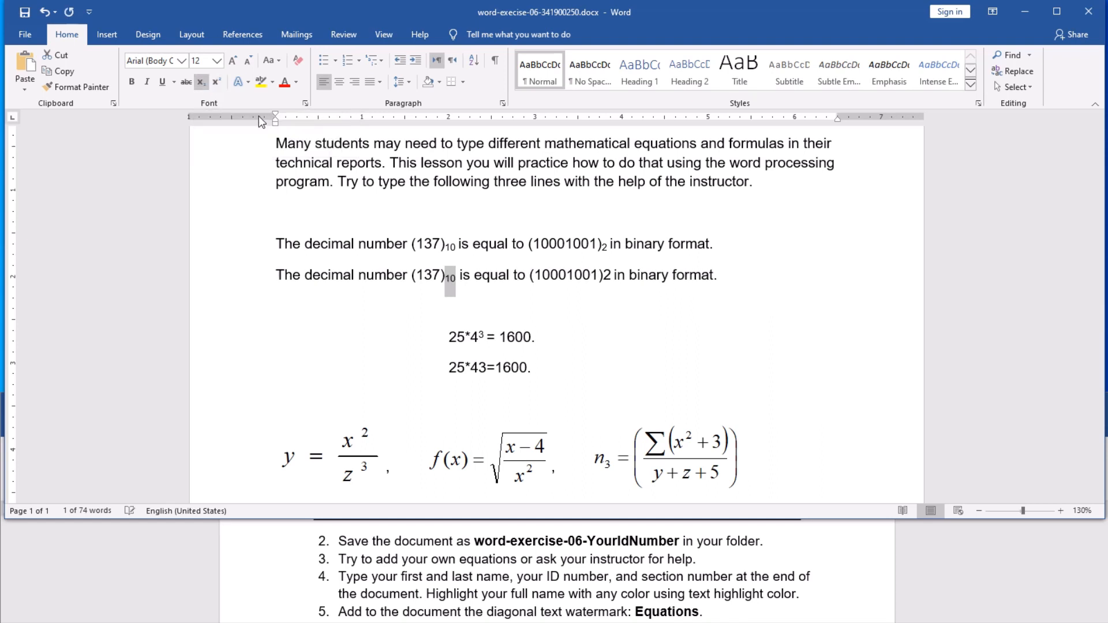
pyautogui.click(418, 272)
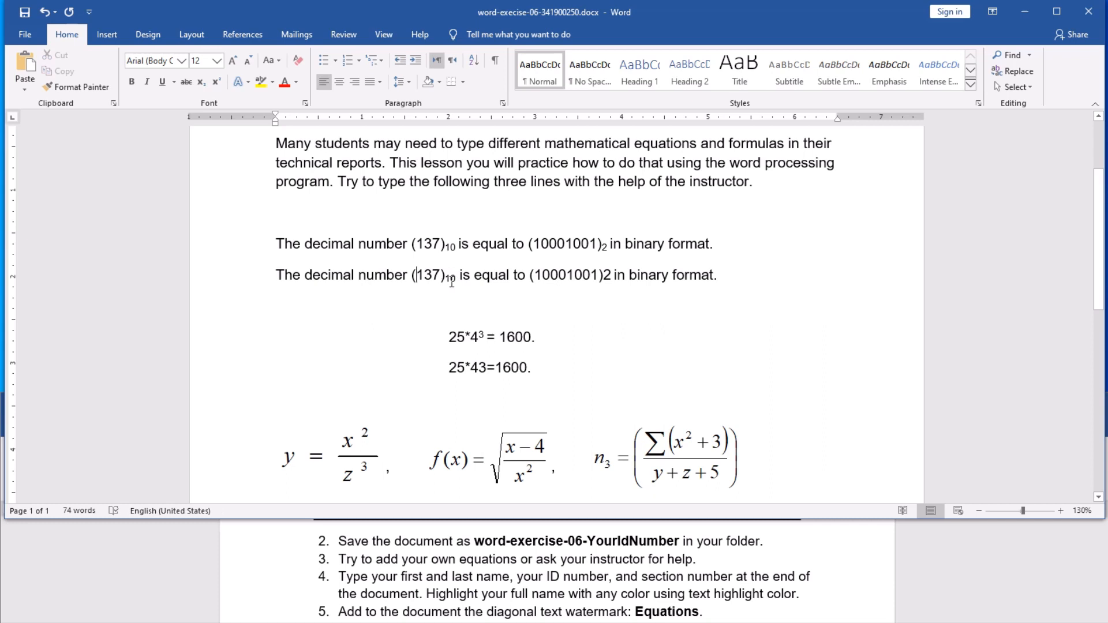
# Step: Make the 2 after (10001001) on the second line a subscript
pyautogui.doubleClick(607, 276)
pyautogui.click(605, 279)
pyautogui.doubleClick(606, 275)
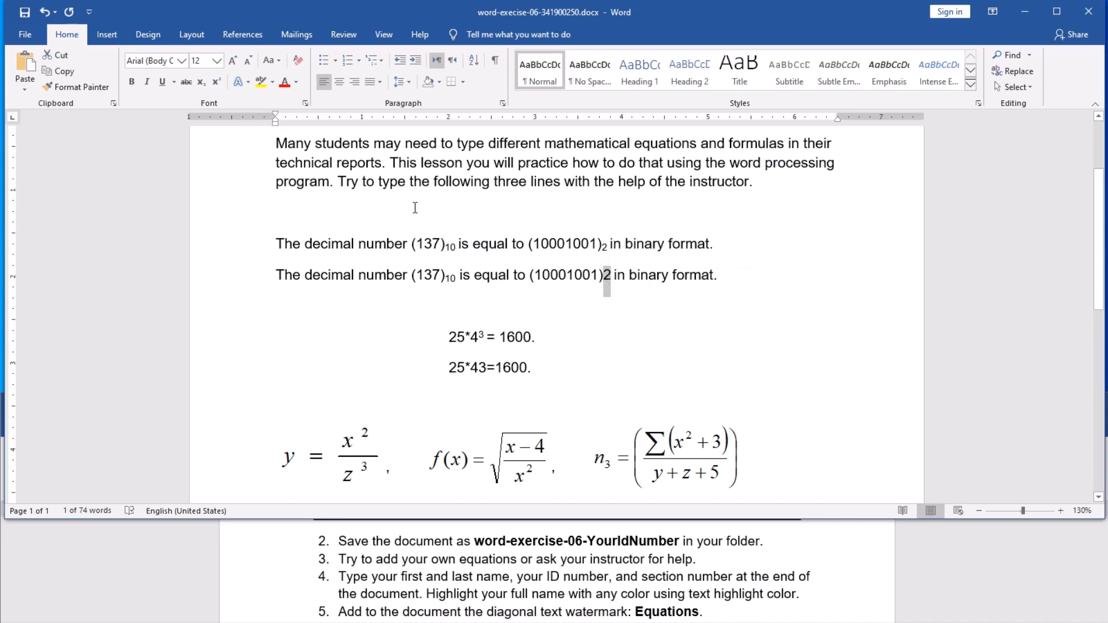
pyautogui.click(200, 85)
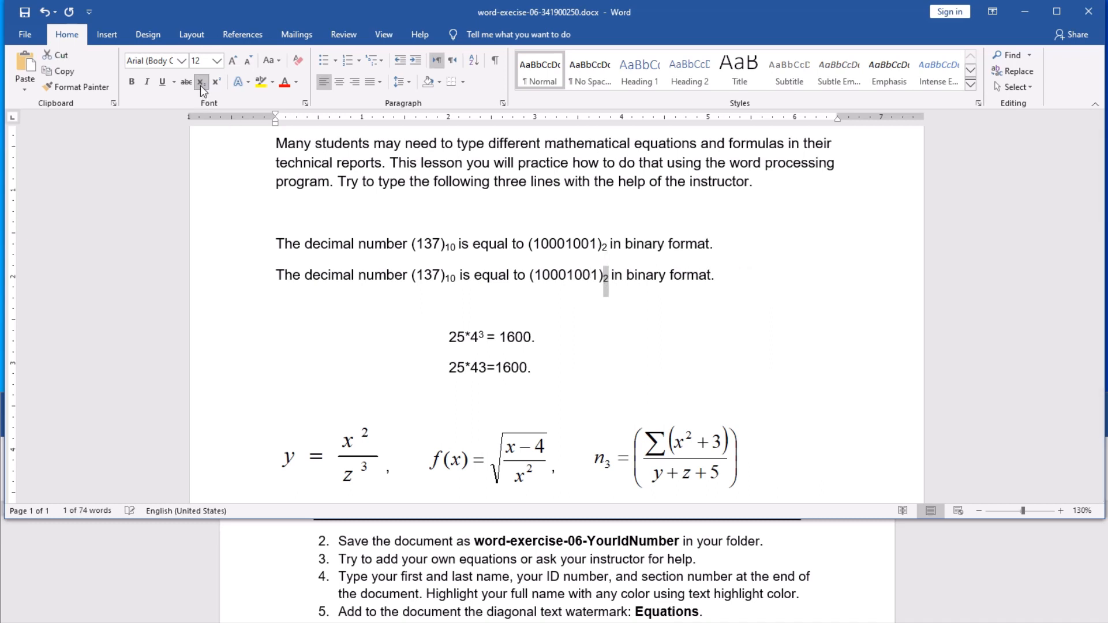
pyautogui.click(481, 248)
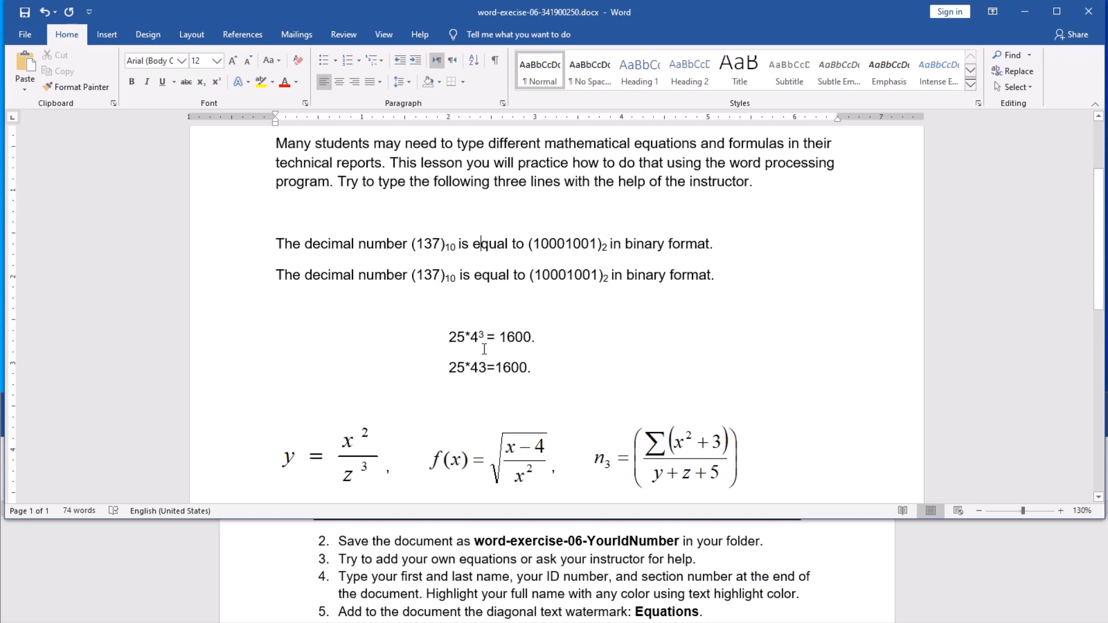
# Step: Superscript the 3 in the plain 25*43=1600 copy so it reads 25*4³=1600
pyautogui.moveTo(479, 368); pyautogui.dragTo(487, 368)
pyautogui.click(217, 85)
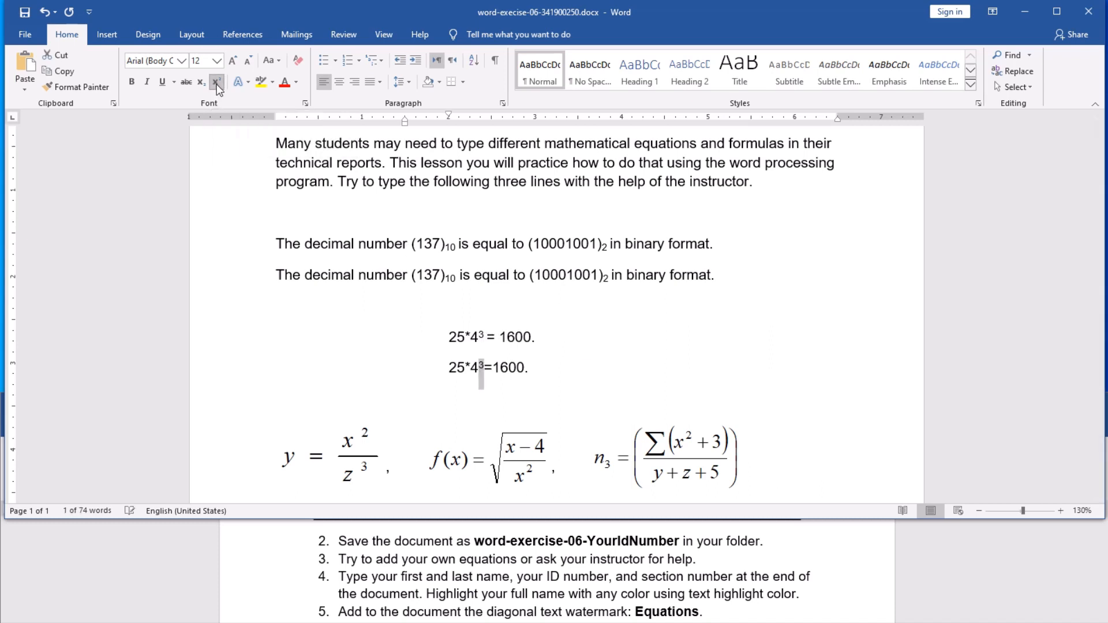
pyautogui.click(465, 363)
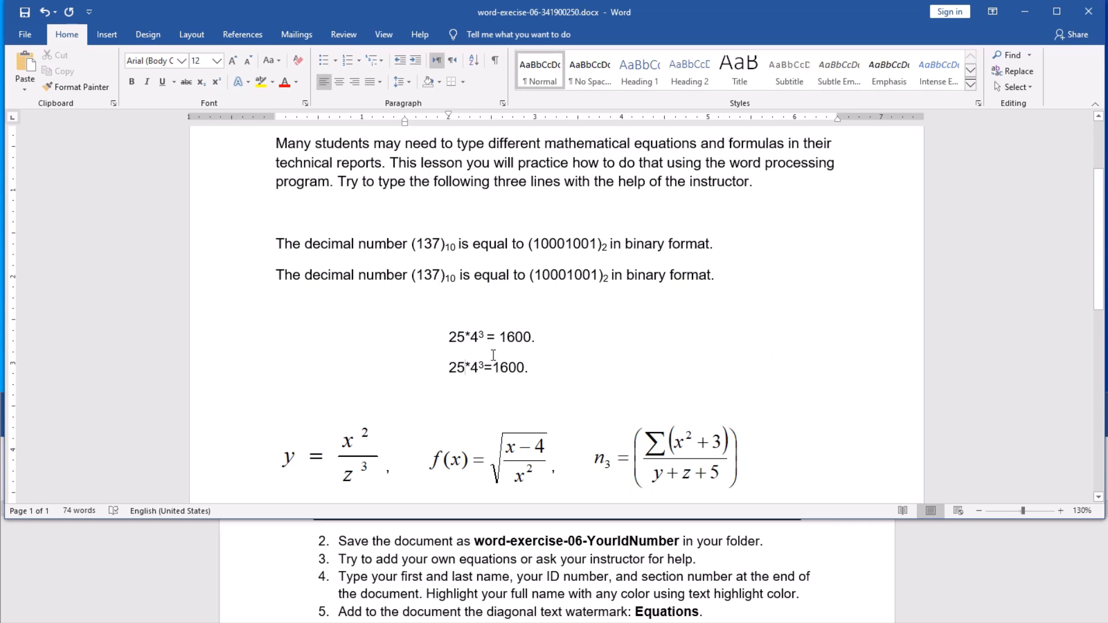
pyautogui.scroll(-3, 493, 355)
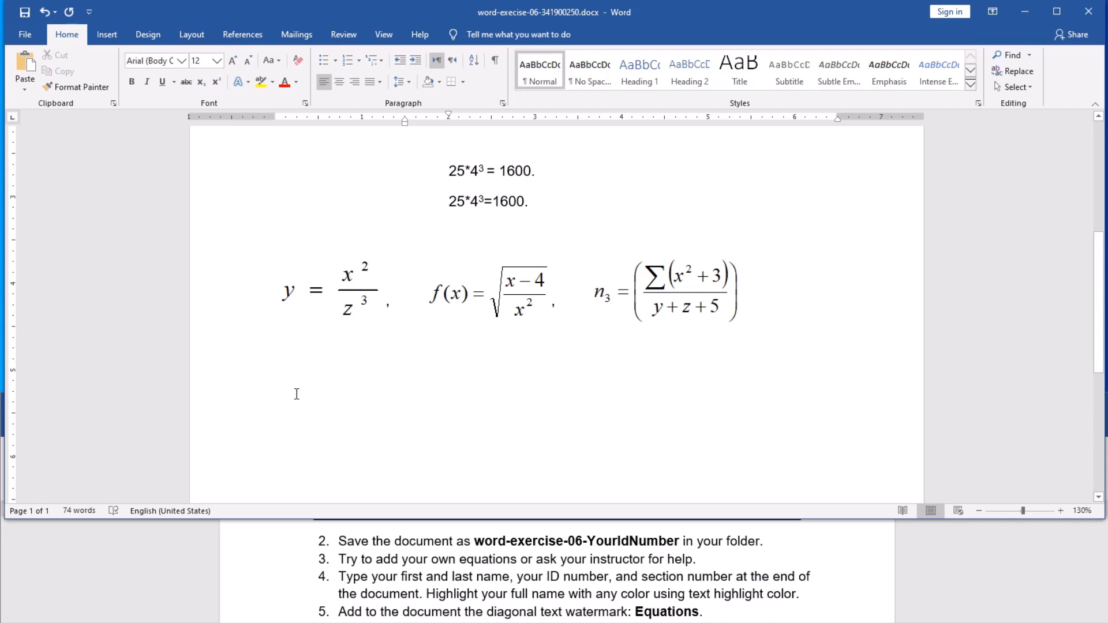
# Step: Insert a new blank equation on the empty line beneath the three formula images
pyautogui.click(271, 365)
pyautogui.click(110, 36)
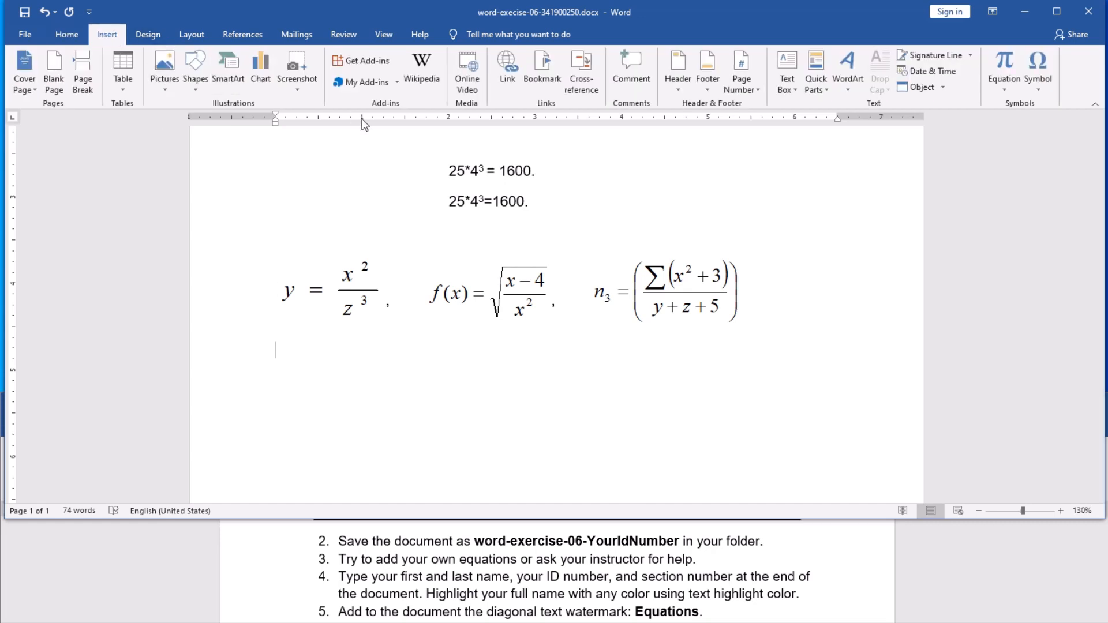
pyautogui.click(1003, 91)
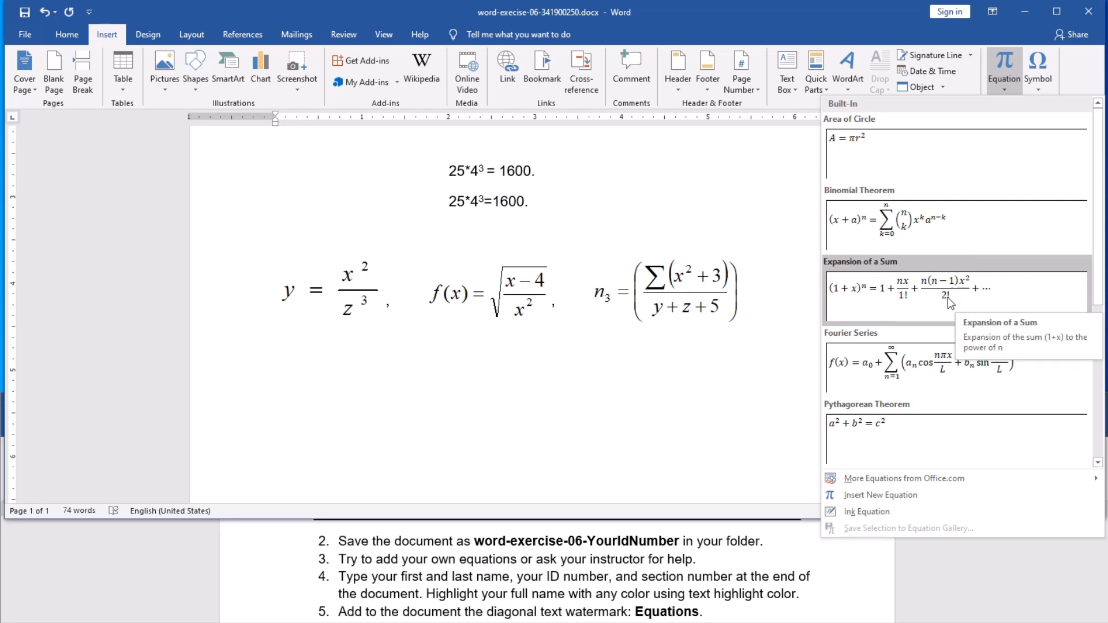
pyautogui.scroll(-4, 948, 296)
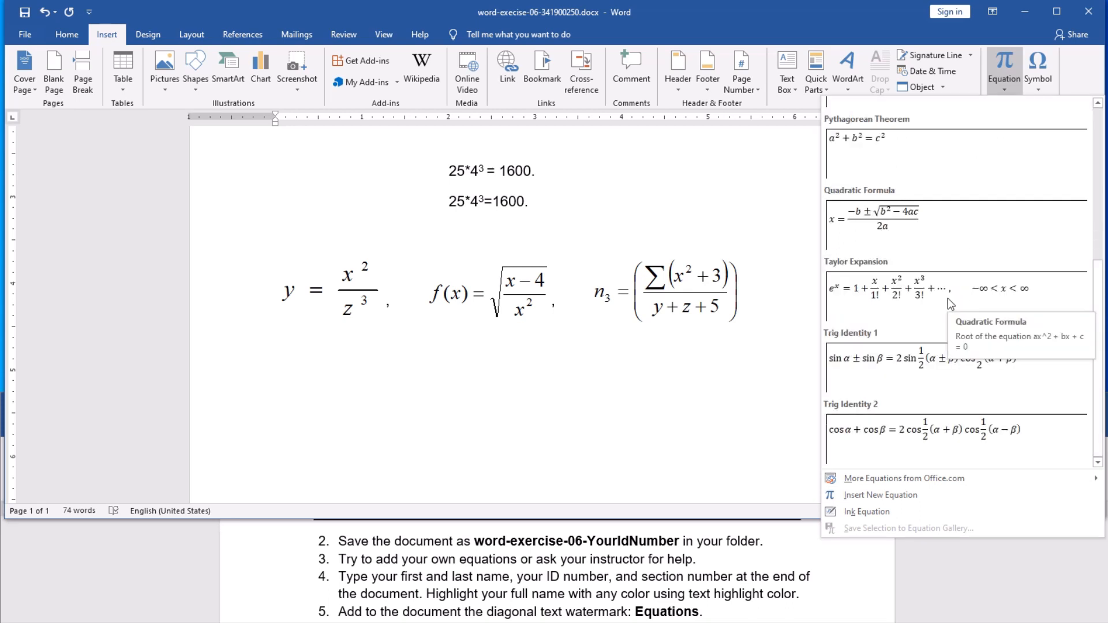
pyautogui.scroll(4, 947, 298)
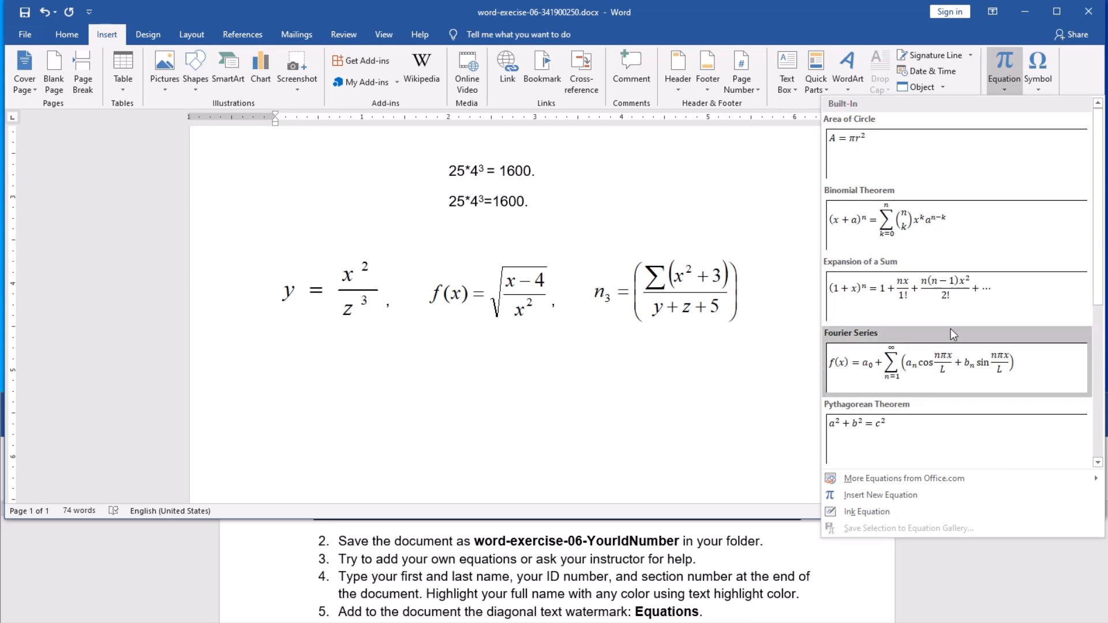
pyautogui.click(876, 494)
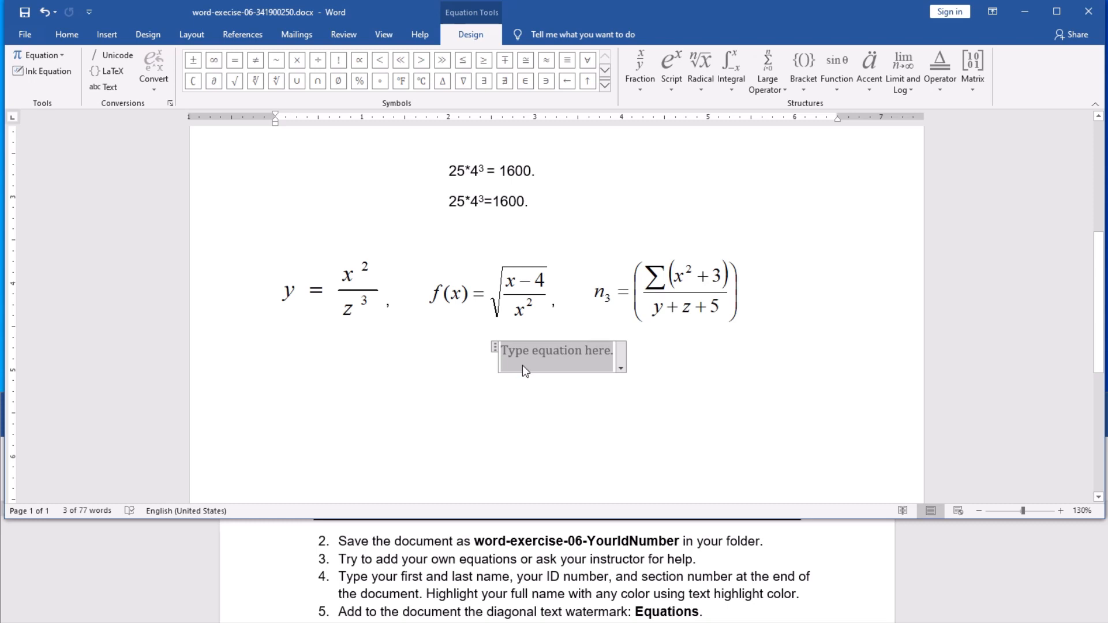
# Step: Type y = and add a stacked fraction after it
pyautogui.write('y ')
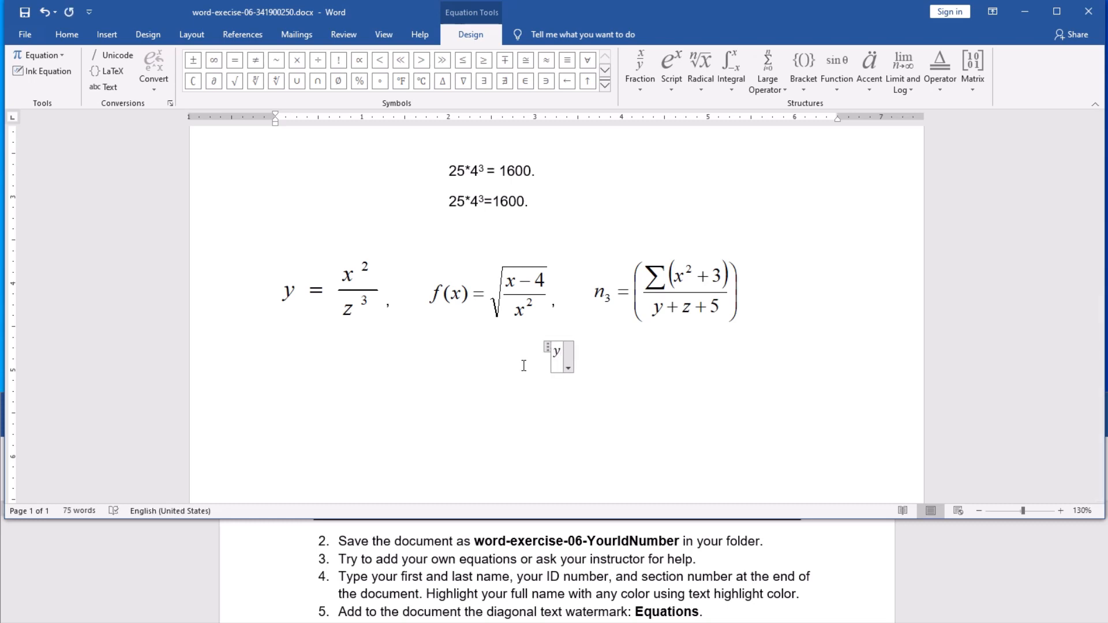
pyautogui.write('=')
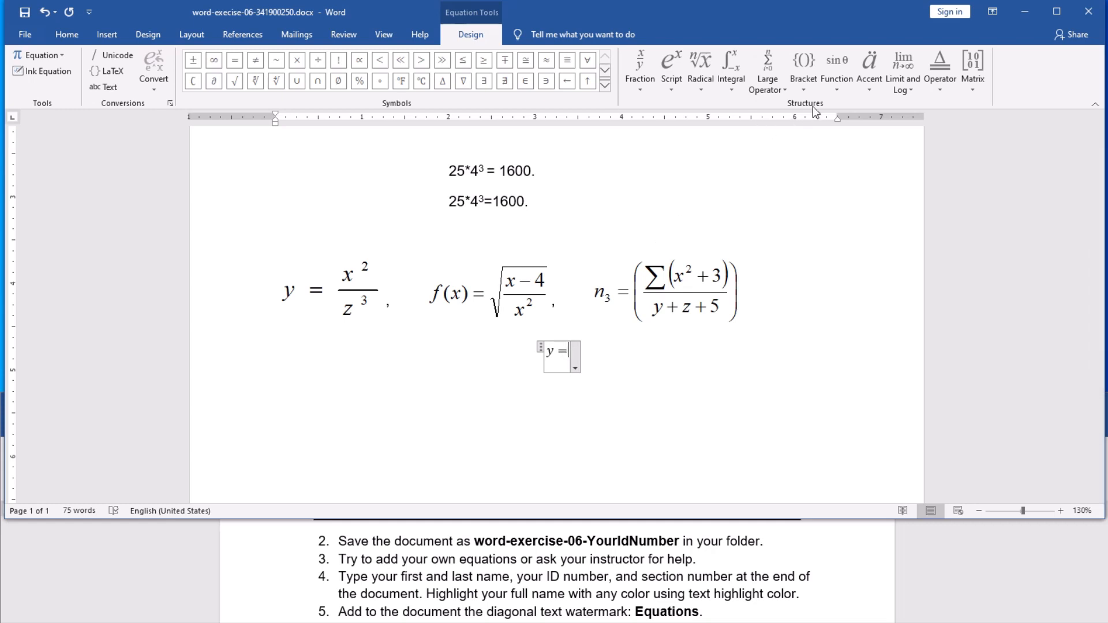
pyautogui.click(642, 88)
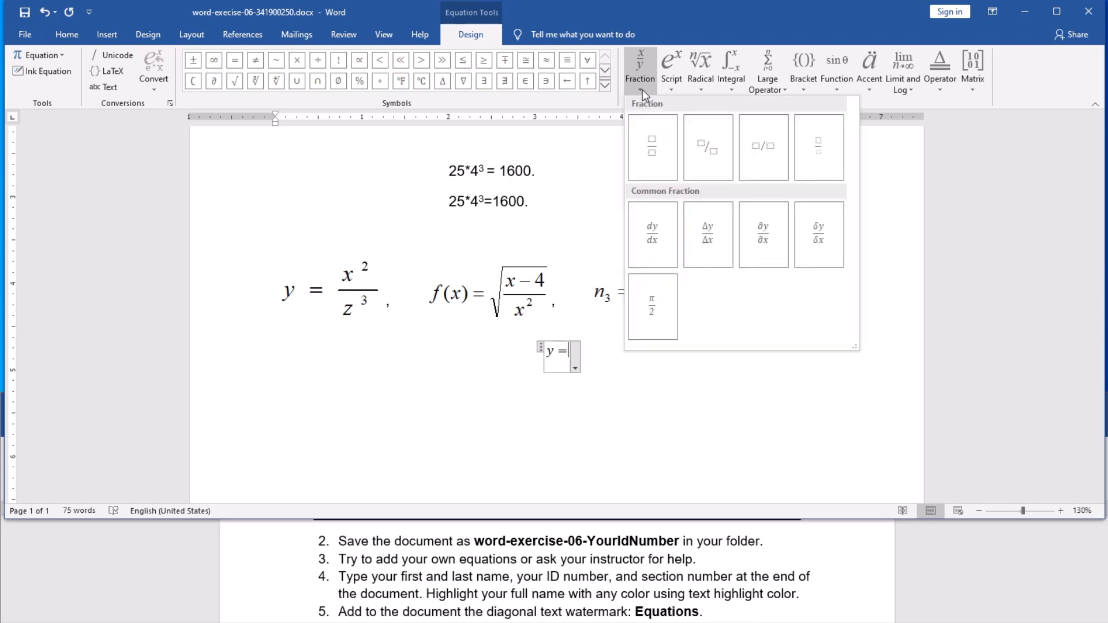
pyautogui.click(653, 147)
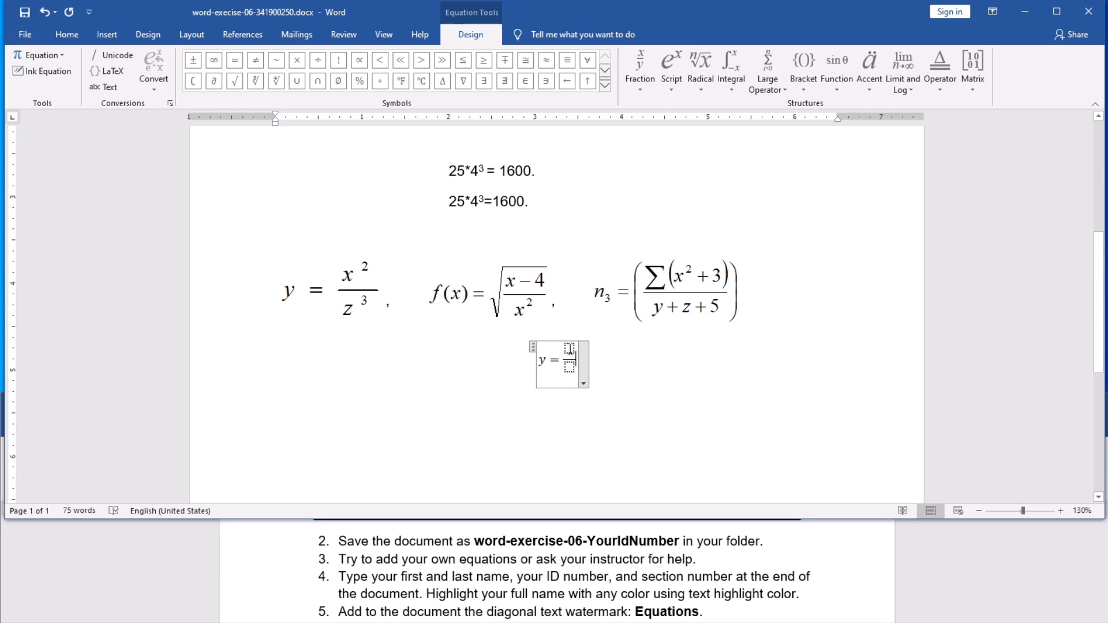
# Step: Fill the fraction's numerator with x² using a superscript structure
pyautogui.click(568, 349)
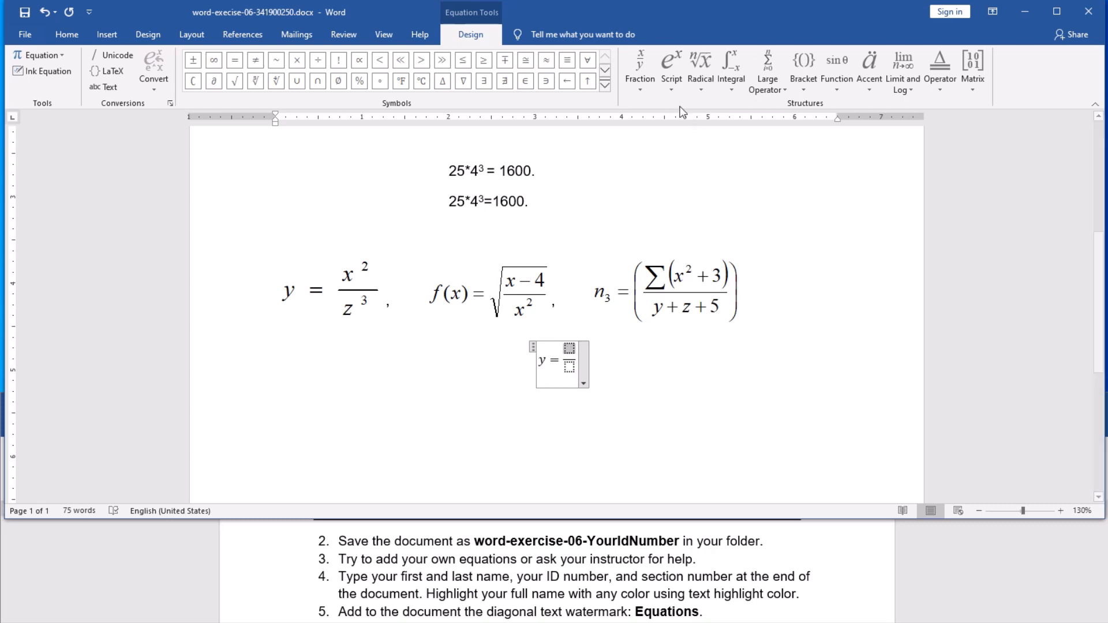
pyautogui.click(671, 89)
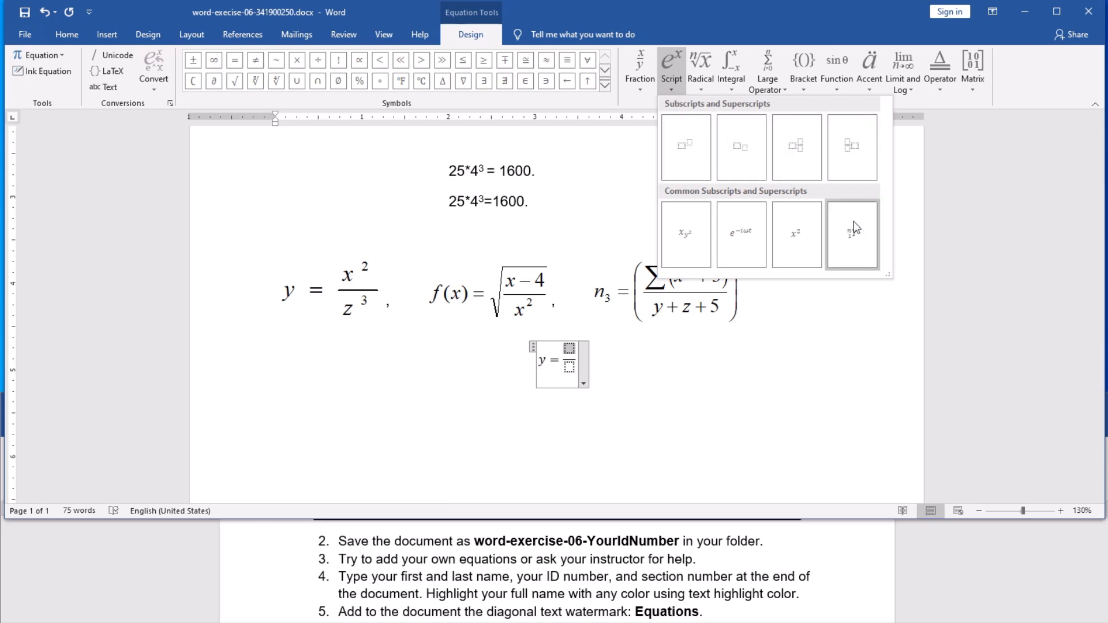
pyautogui.click(695, 159)
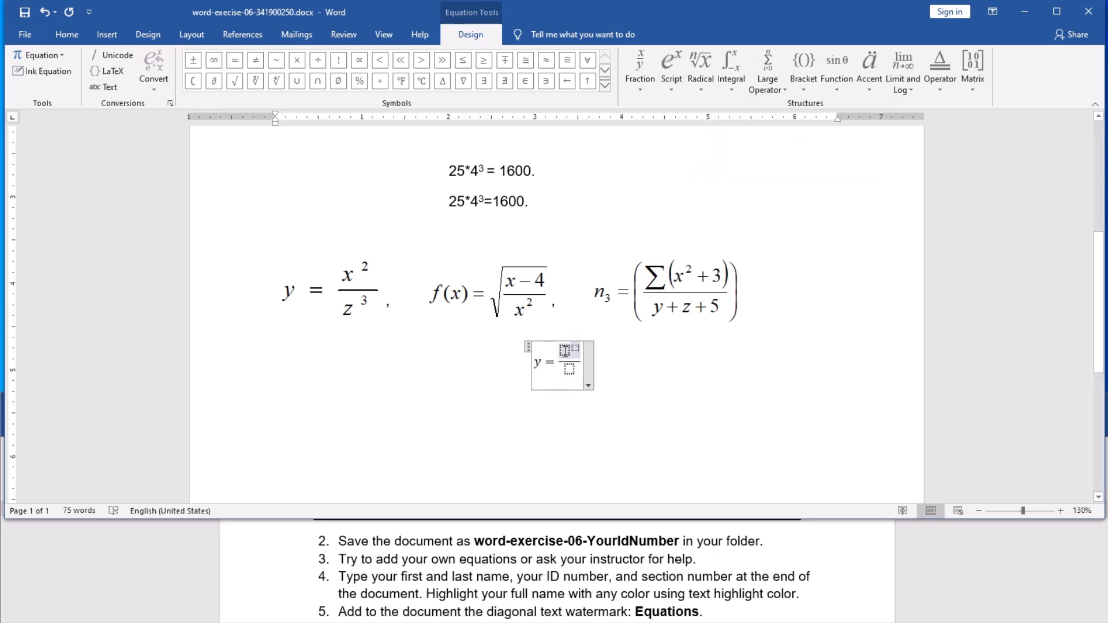
pyautogui.click(565, 351)
pyautogui.write('x')
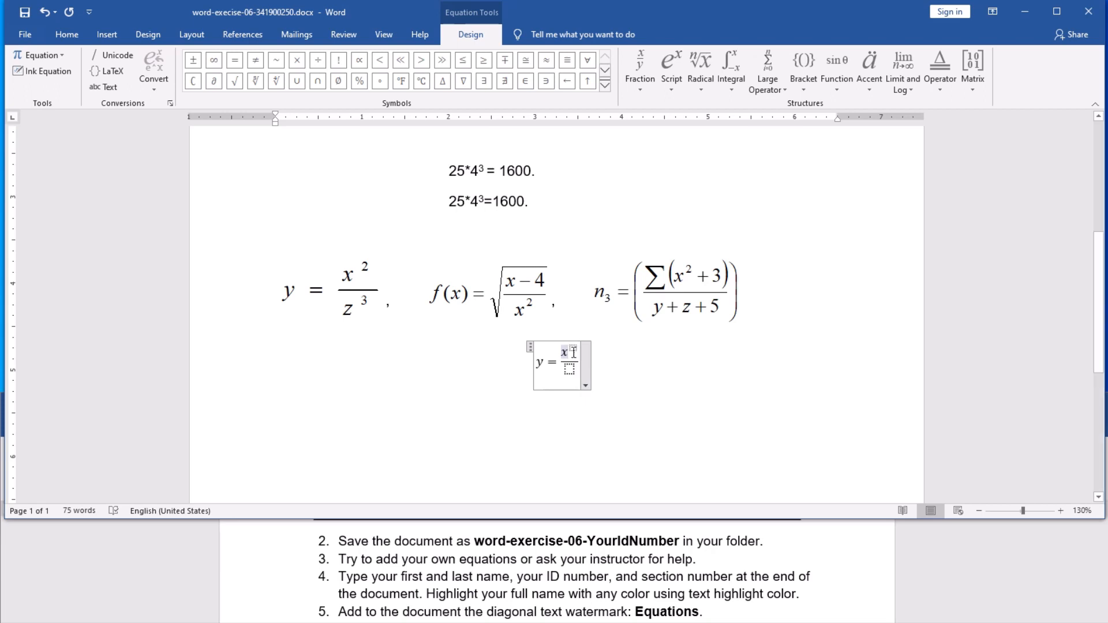
pyautogui.click(573, 348)
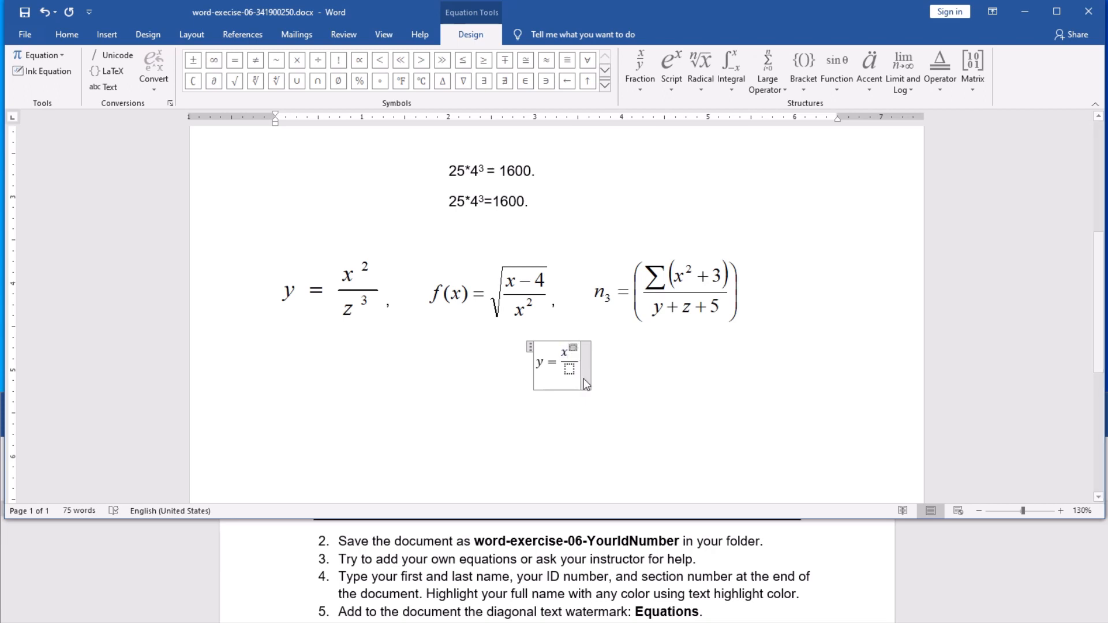
pyautogui.write('2')
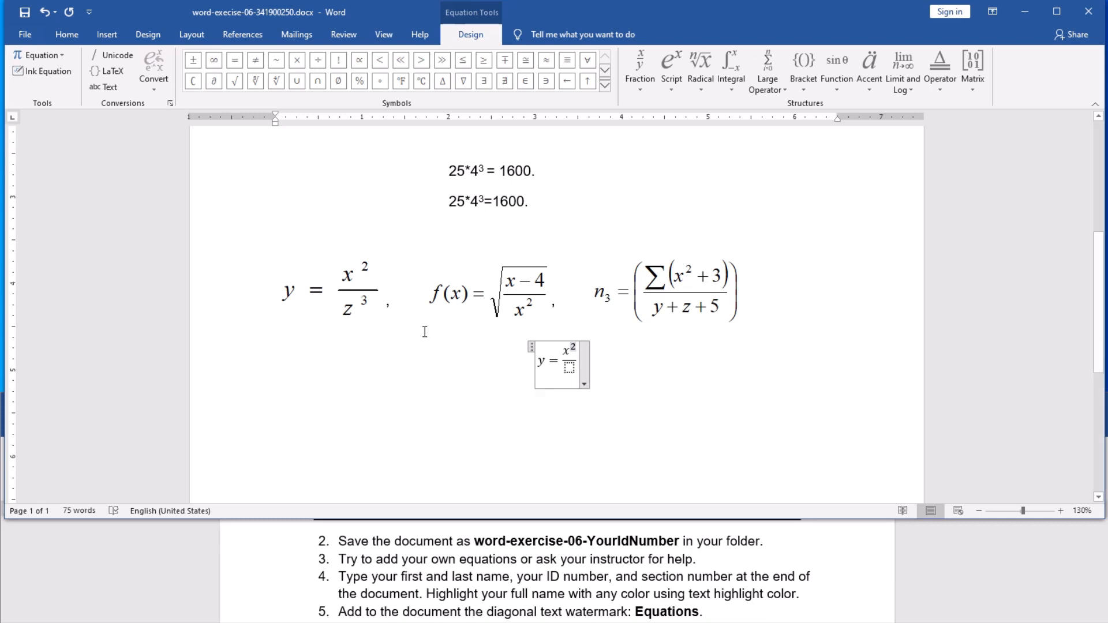
# Step: Add a superscript structure in the denominator and type z^3
pyautogui.click(567, 368)
pyautogui.click(671, 91)
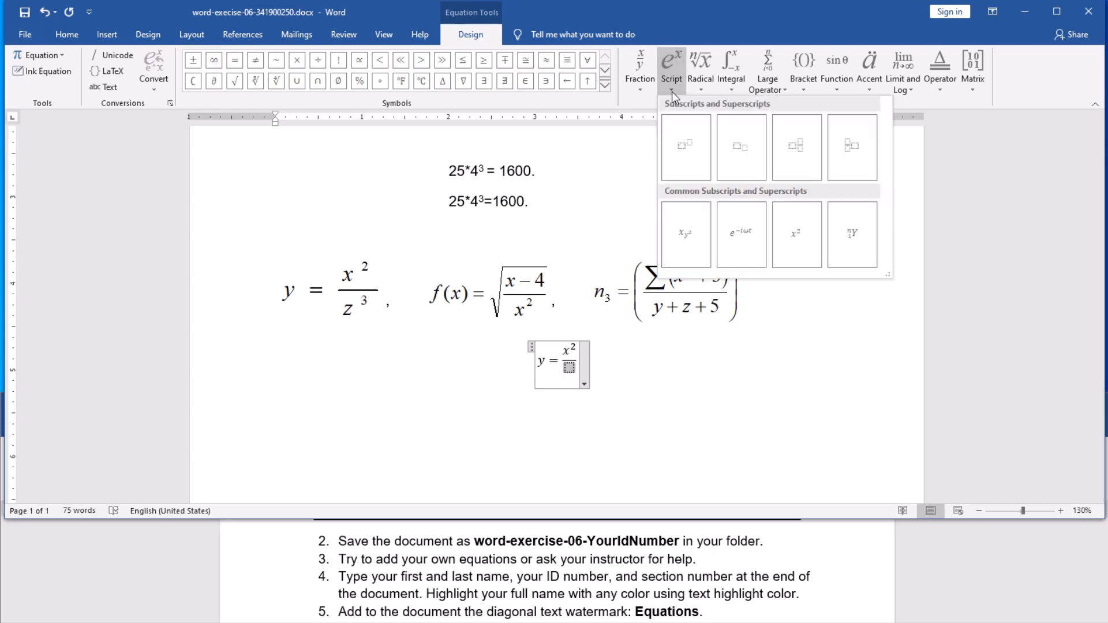
pyautogui.click(686, 147)
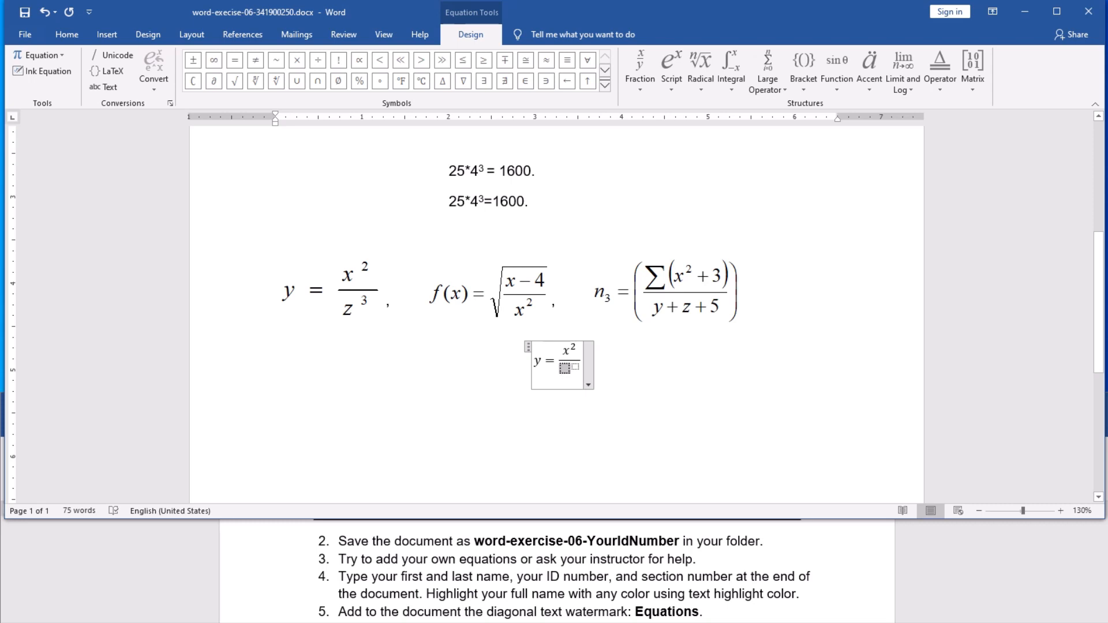
pyautogui.write('z^')
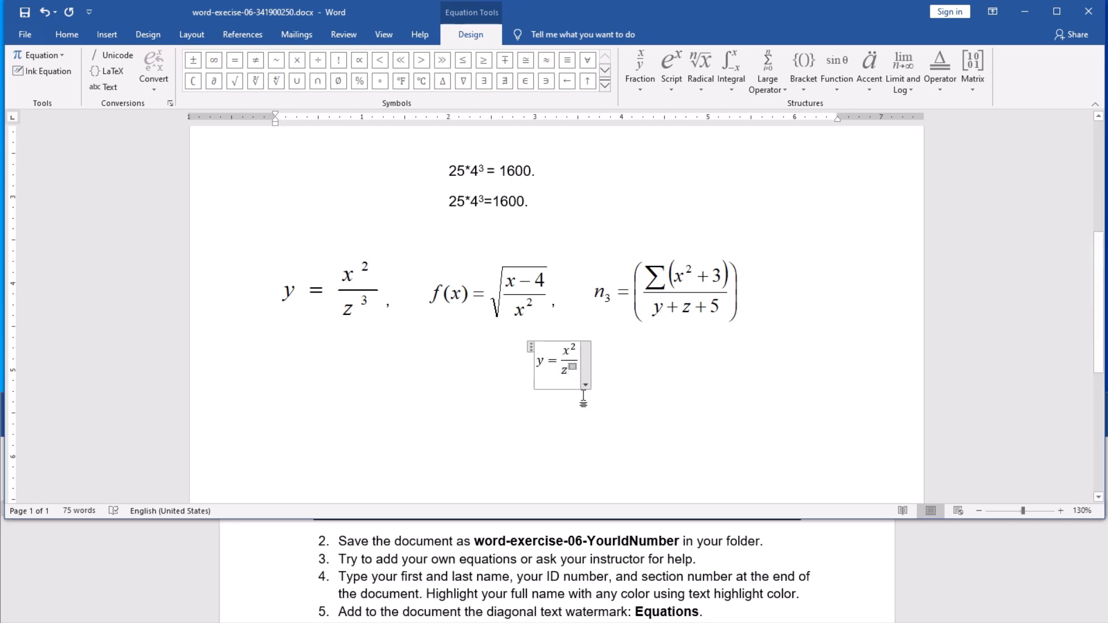
pyautogui.write('3')
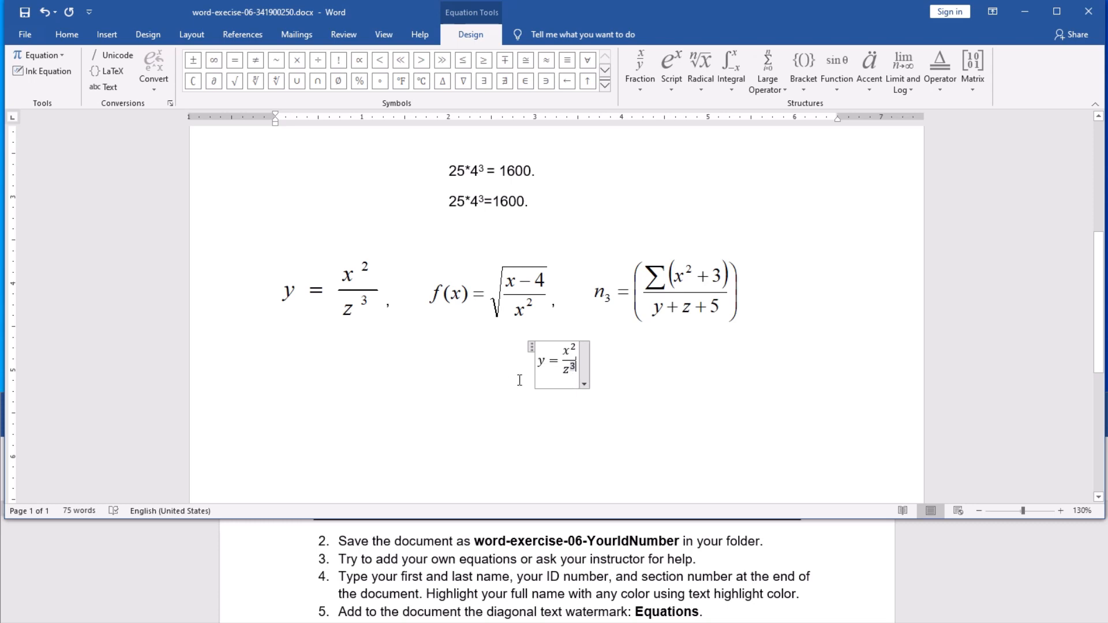
# Step: Select the entire y = x²/z³ equation and switch to the Home tab
pyautogui.doubleClick(535, 354)
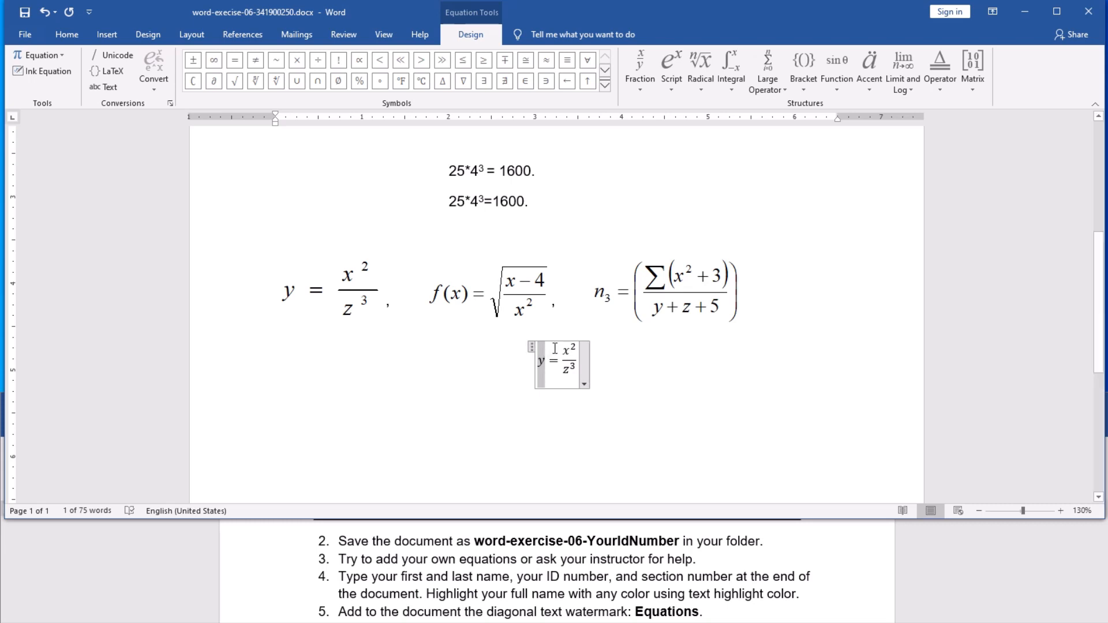
pyautogui.click(546, 358)
pyautogui.moveTo(547, 358); pyautogui.dragTo(579, 368)
pyautogui.click(541, 362)
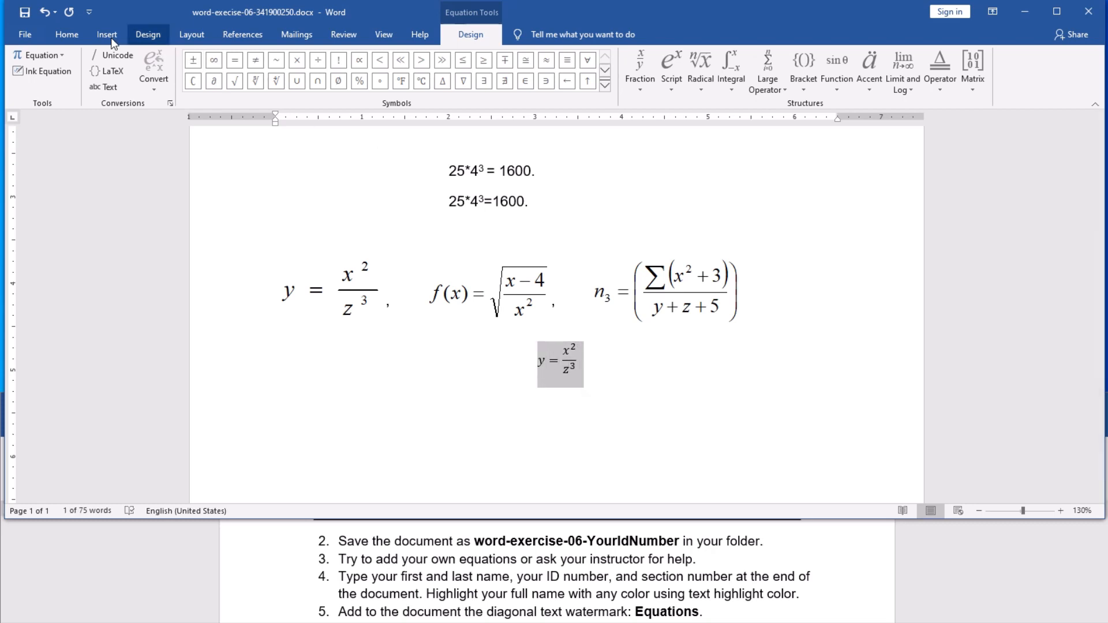
pyautogui.click(66, 36)
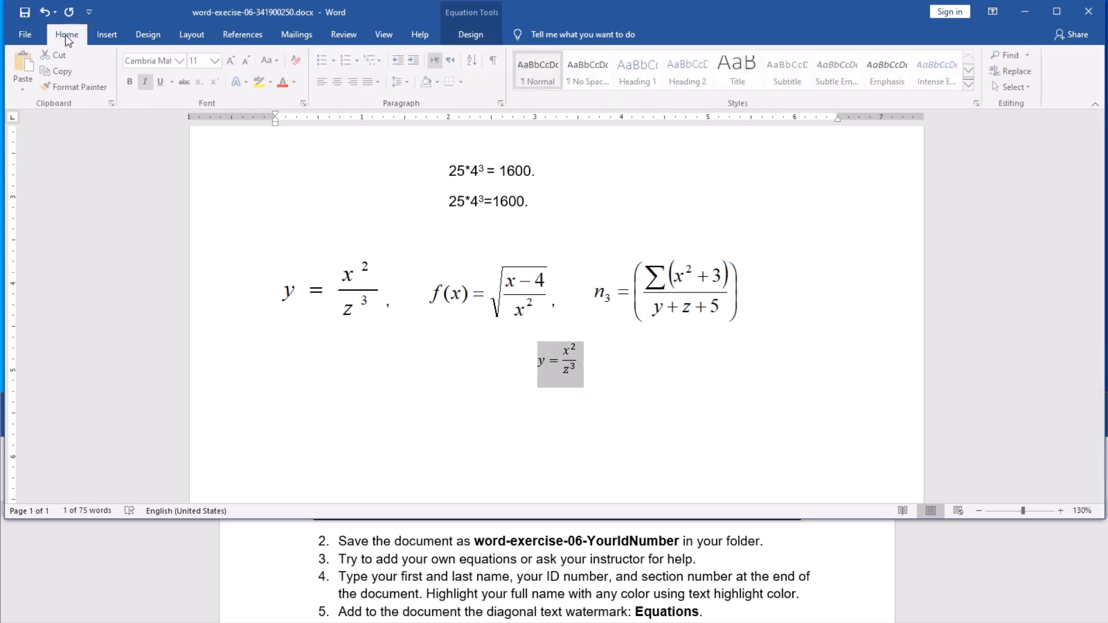
# Step: Increase the y = x²/z³ equation's font size step by step to 22 points
pyautogui.click(233, 61)
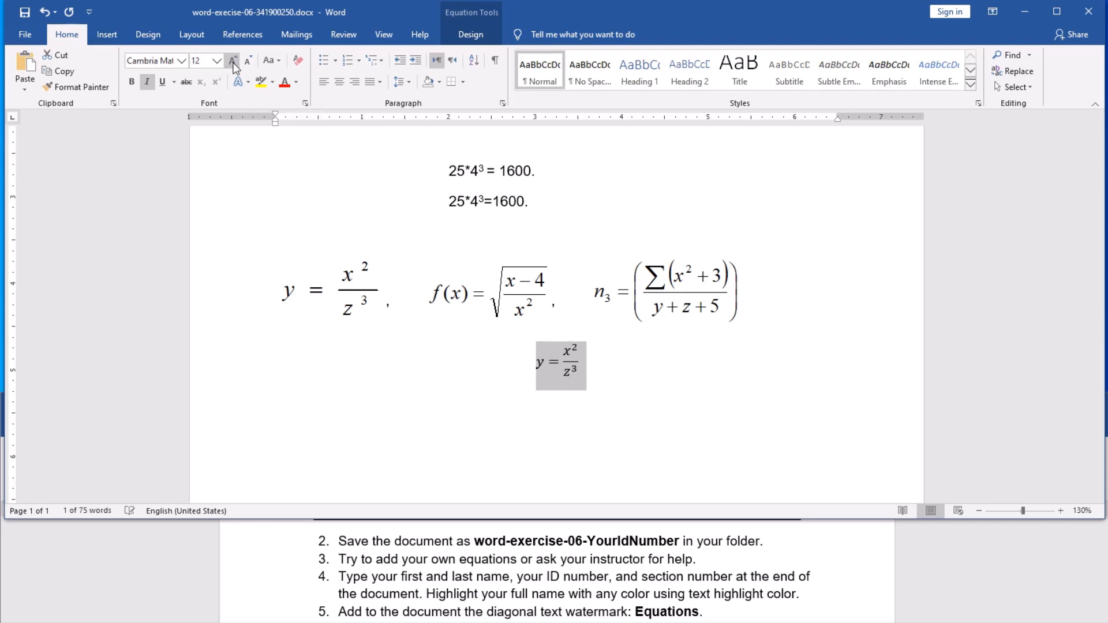
pyautogui.click(234, 61)
pyautogui.click(234, 61)
pyautogui.click(233, 61)
pyautogui.click(234, 61)
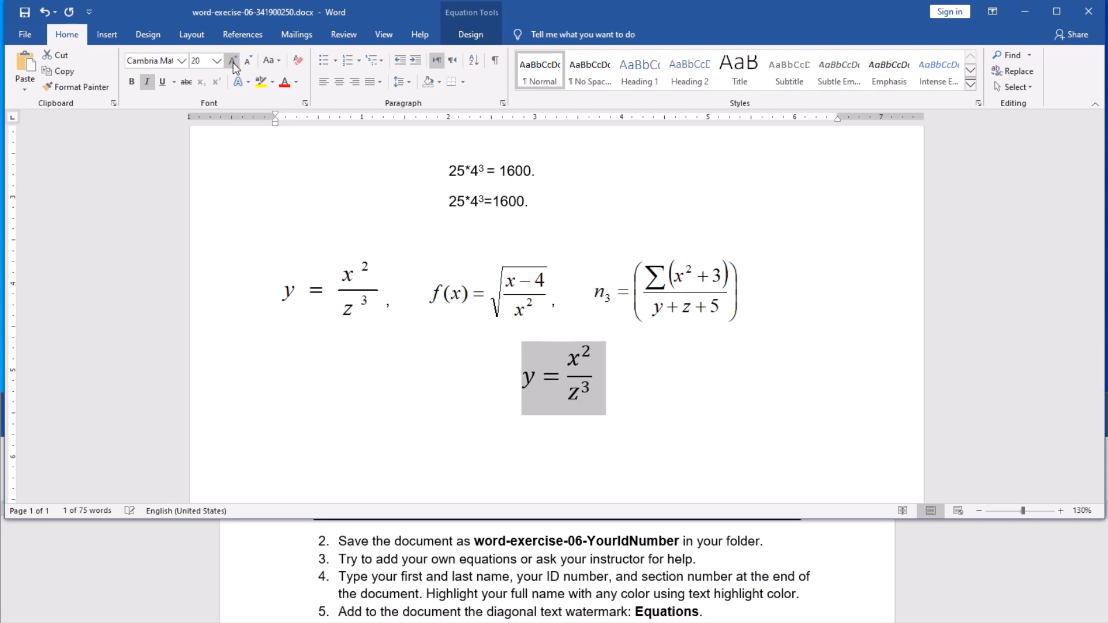
pyautogui.click(233, 61)
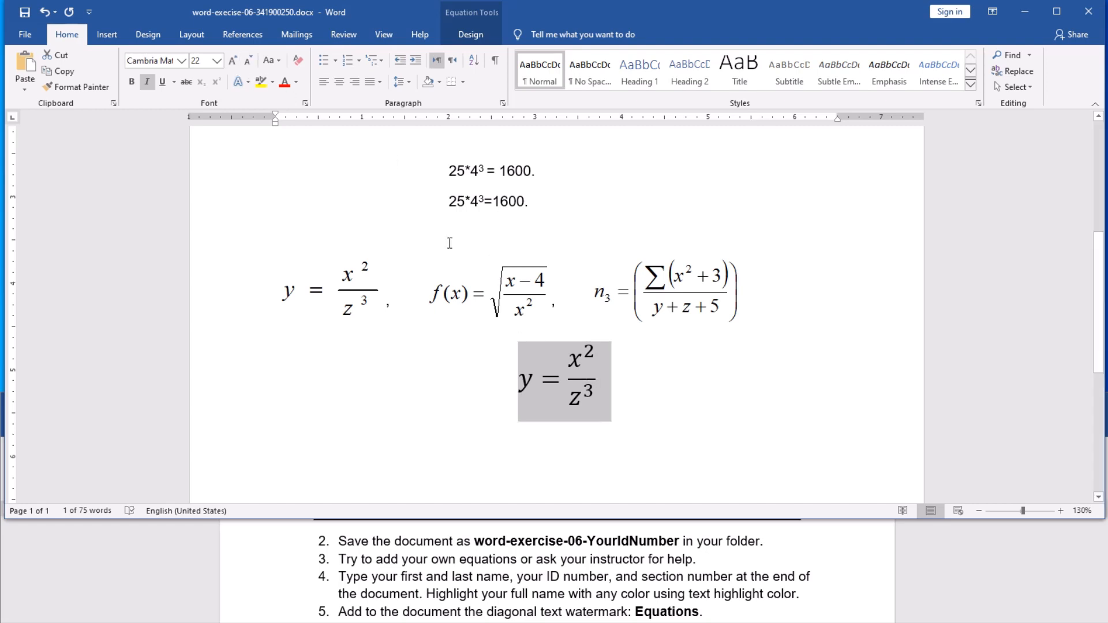
pyautogui.click(625, 395)
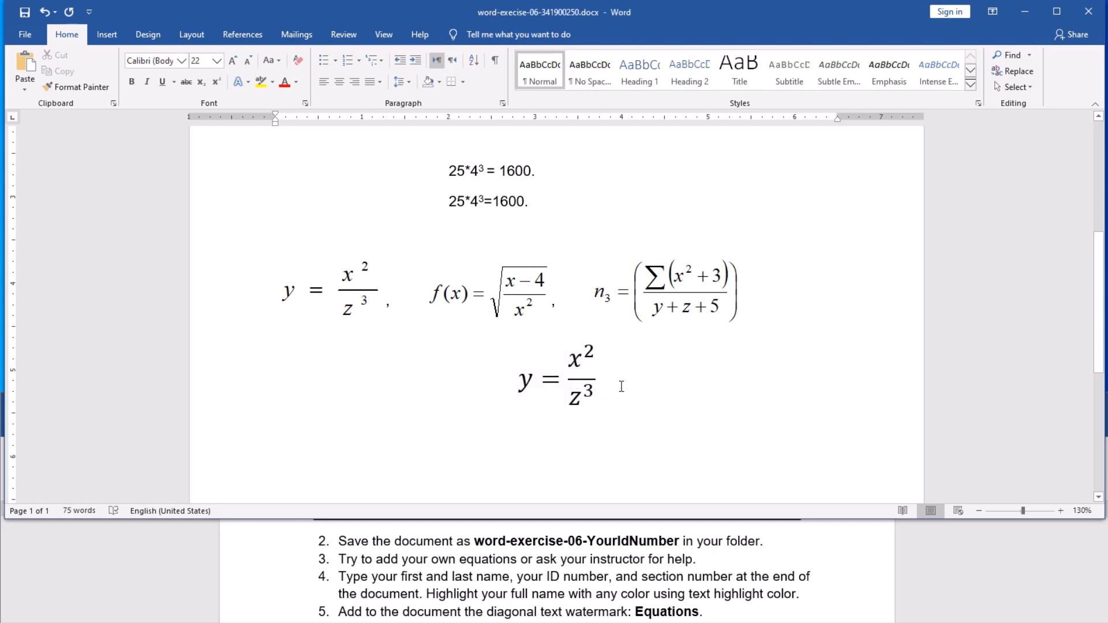
# Step: Start a new line and insert another blank equation from Insert > Equation
pyautogui.press('Return')
pyautogui.click(105, 36)
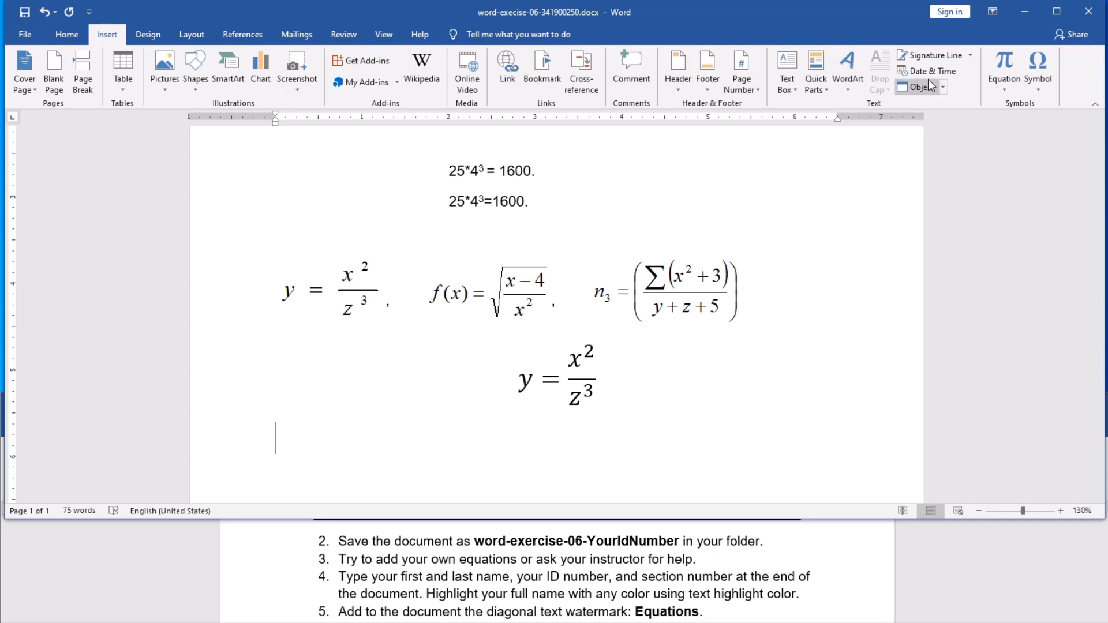
pyautogui.click(1001, 91)
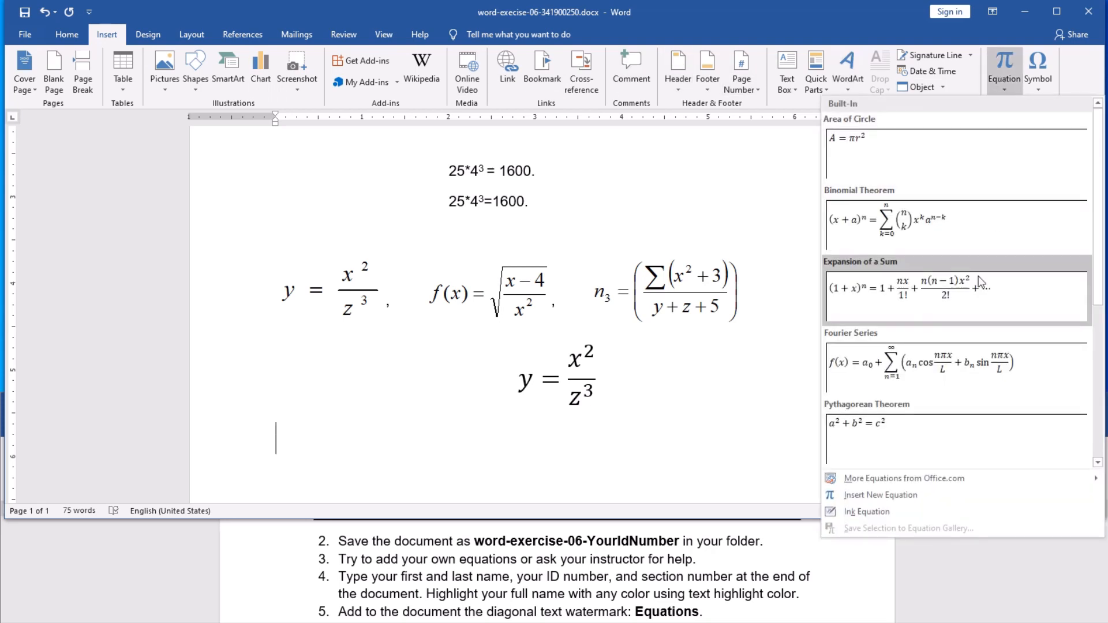
pyautogui.click(881, 494)
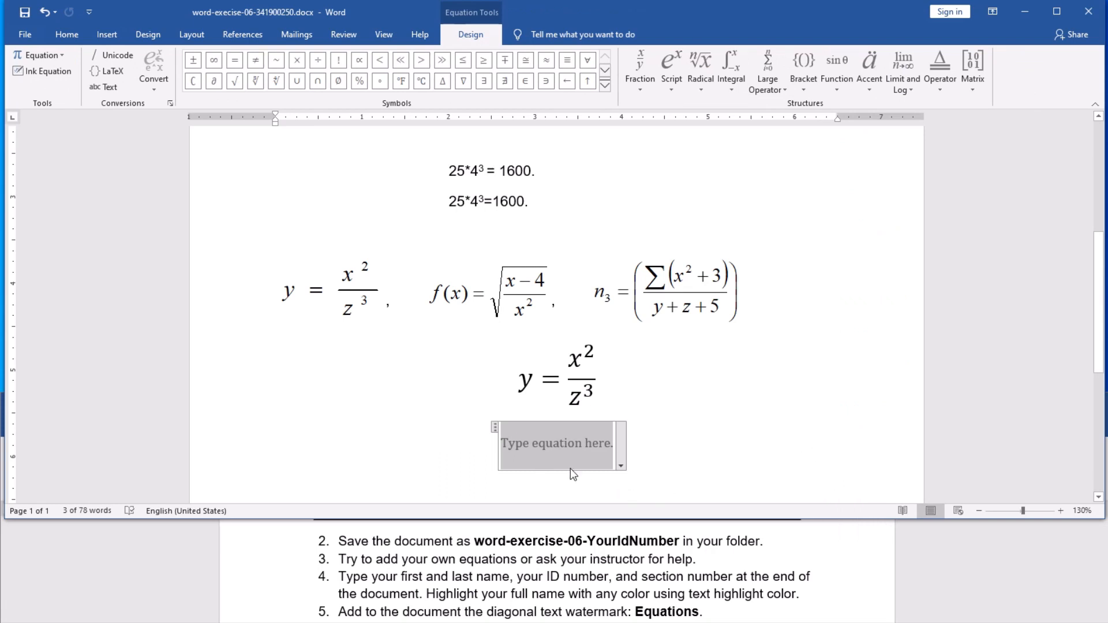
# Step: Type f(x)= and add an empty square root radical after it
pyautogui.write('f')
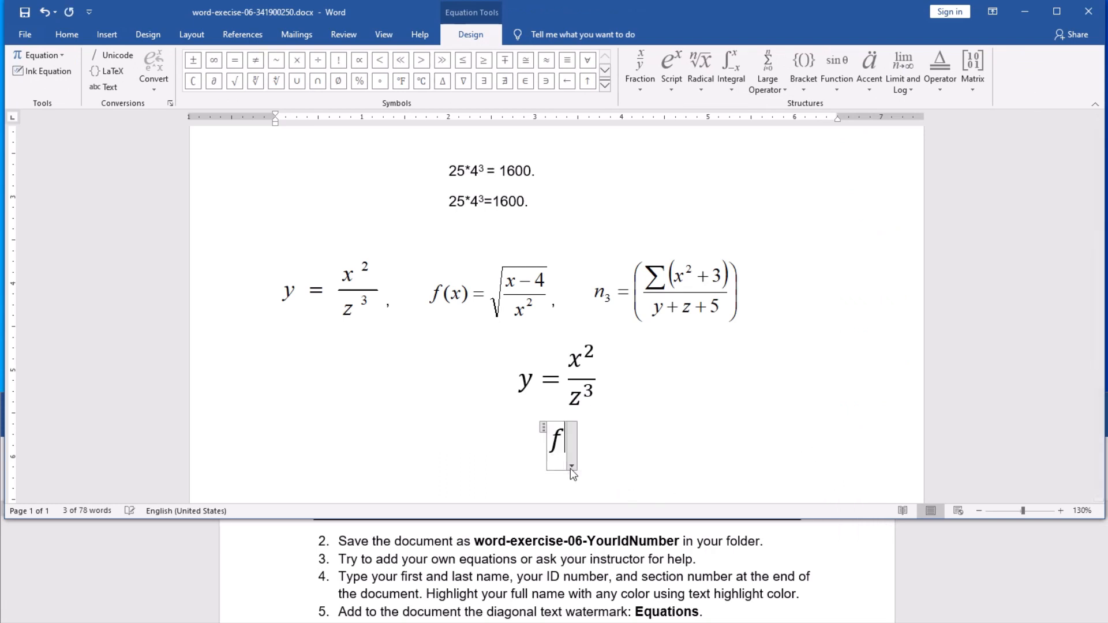
pyautogui.write('(x')
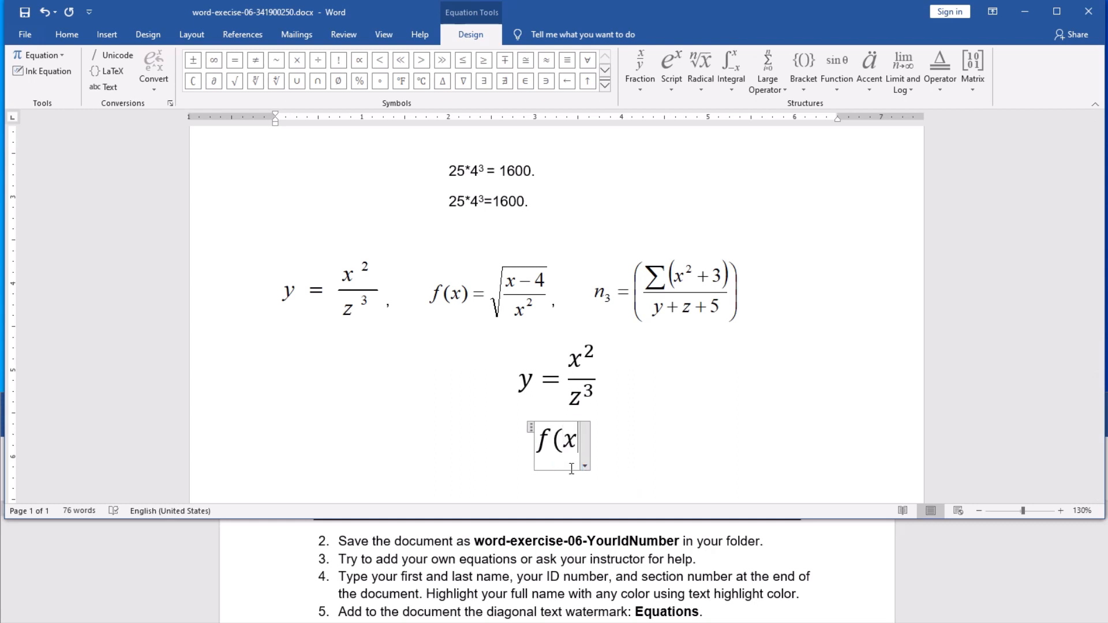
pyautogui.write(')')
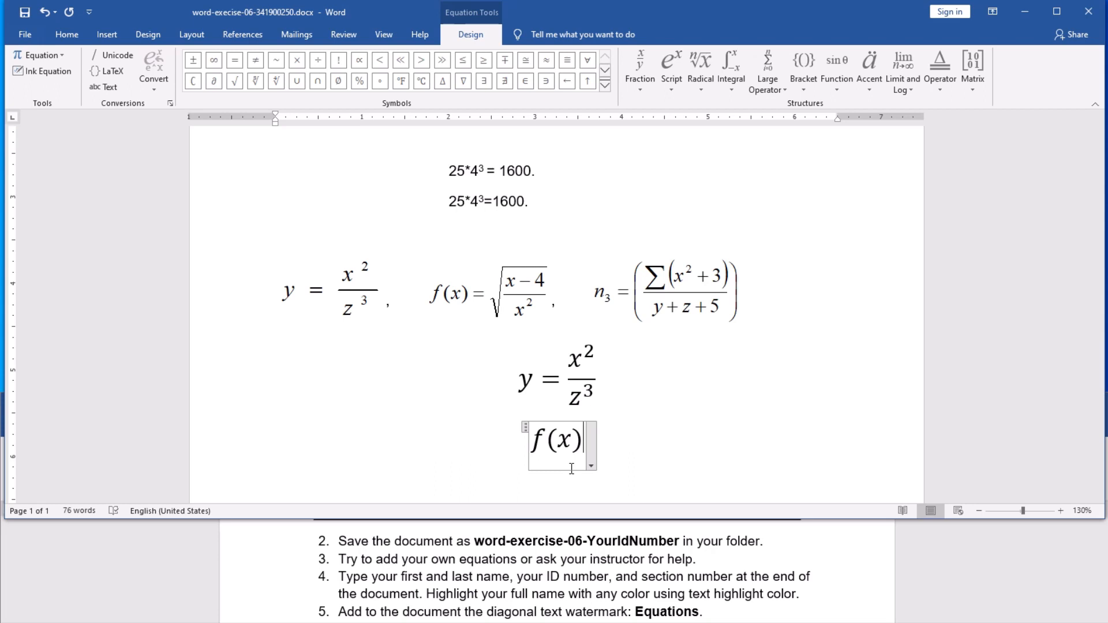
pyautogui.write('=')
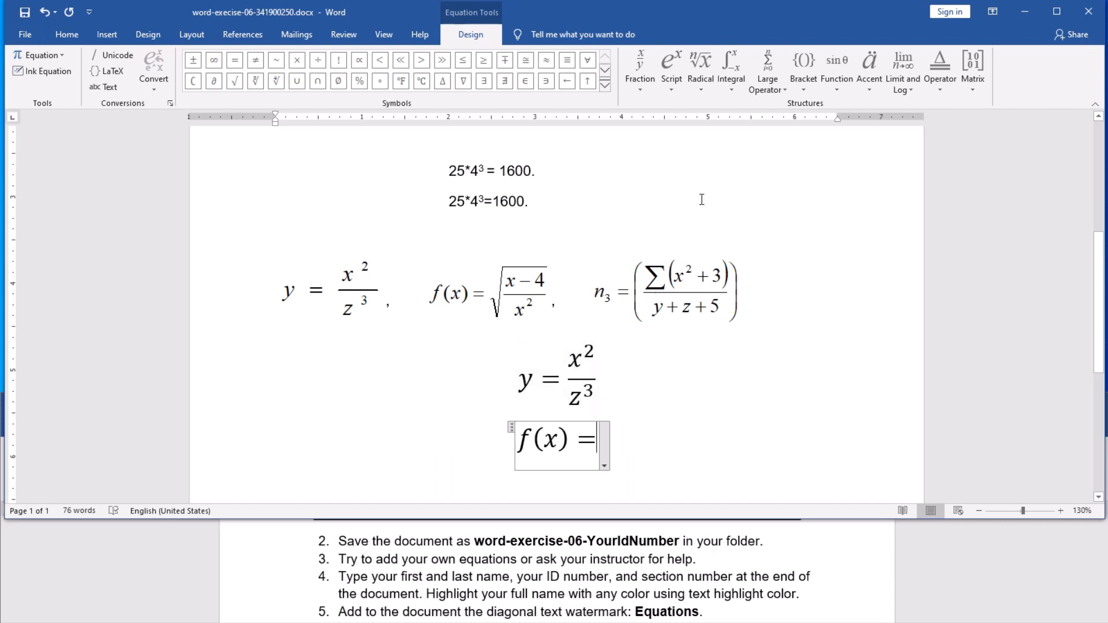
pyautogui.click(698, 90)
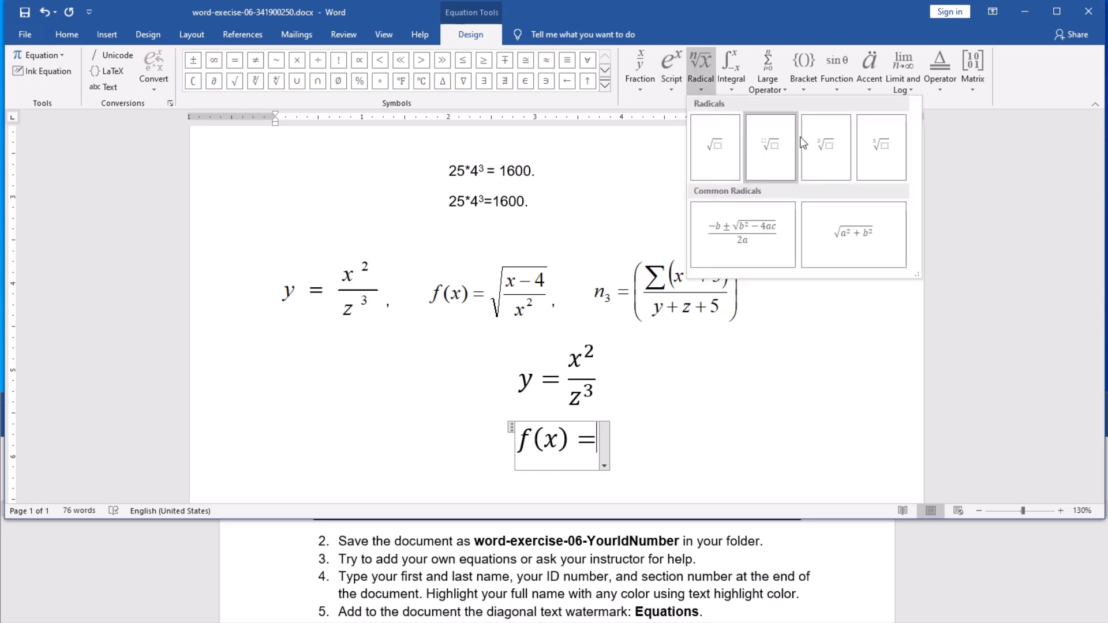
pyautogui.click(723, 155)
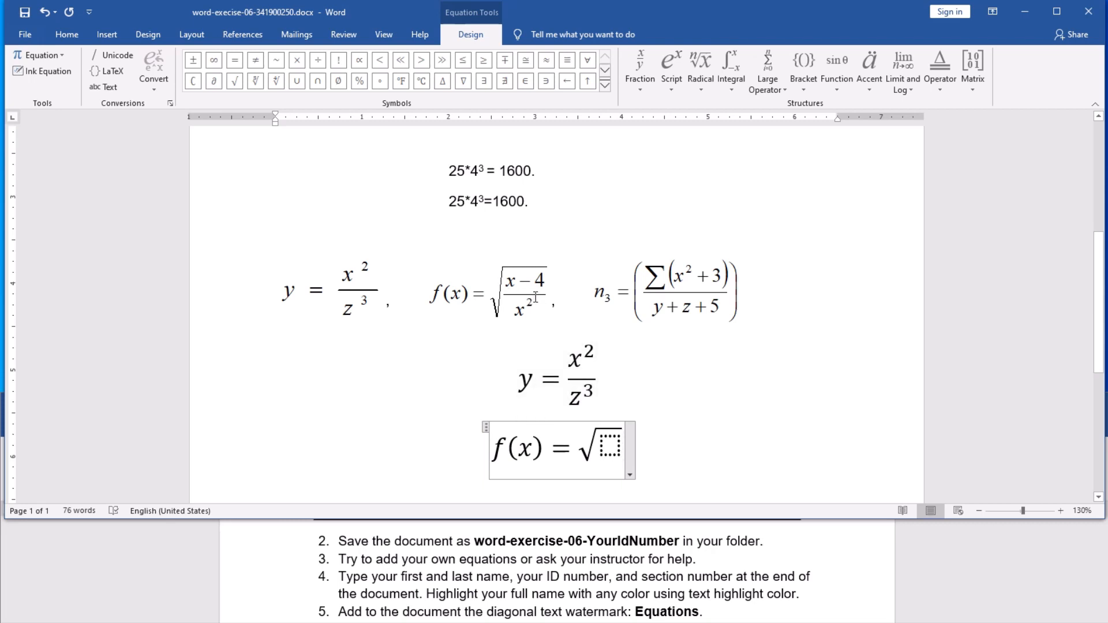
# Step: Place a stacked fraction under the square root with x-4 as its numerator
pyautogui.click(610, 445)
pyautogui.click(640, 86)
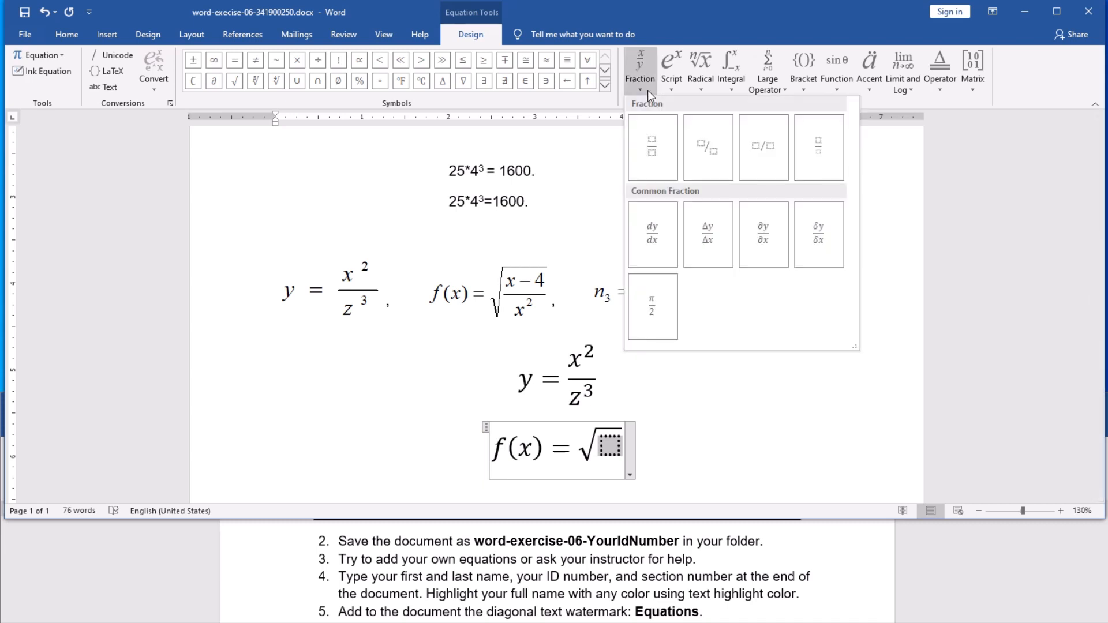
pyautogui.click(651, 148)
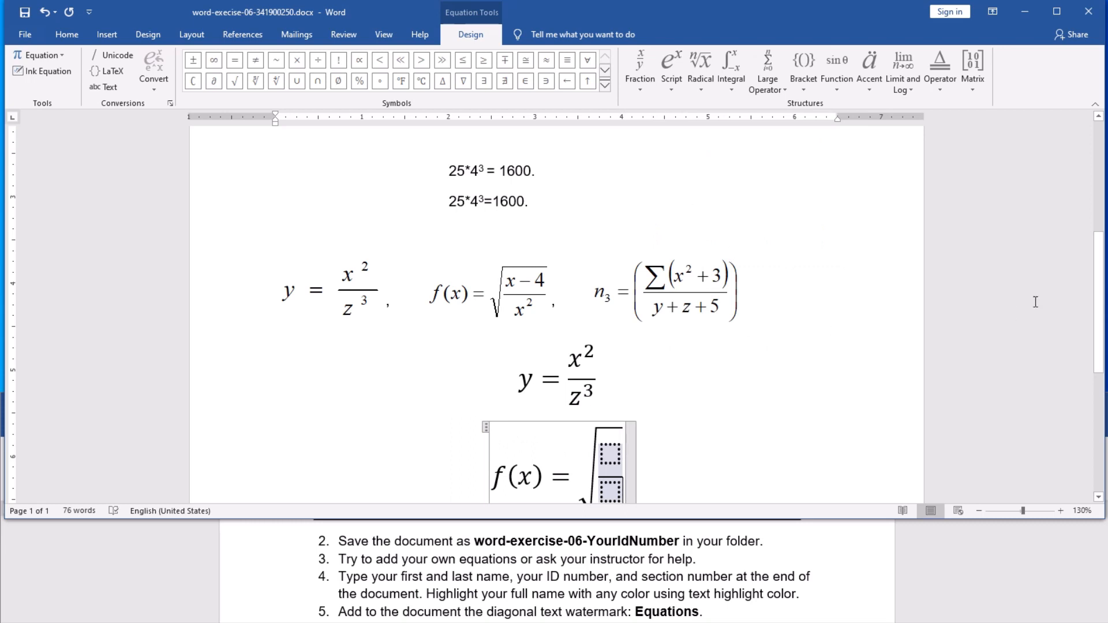
pyautogui.scroll(-3, 1035, 301)
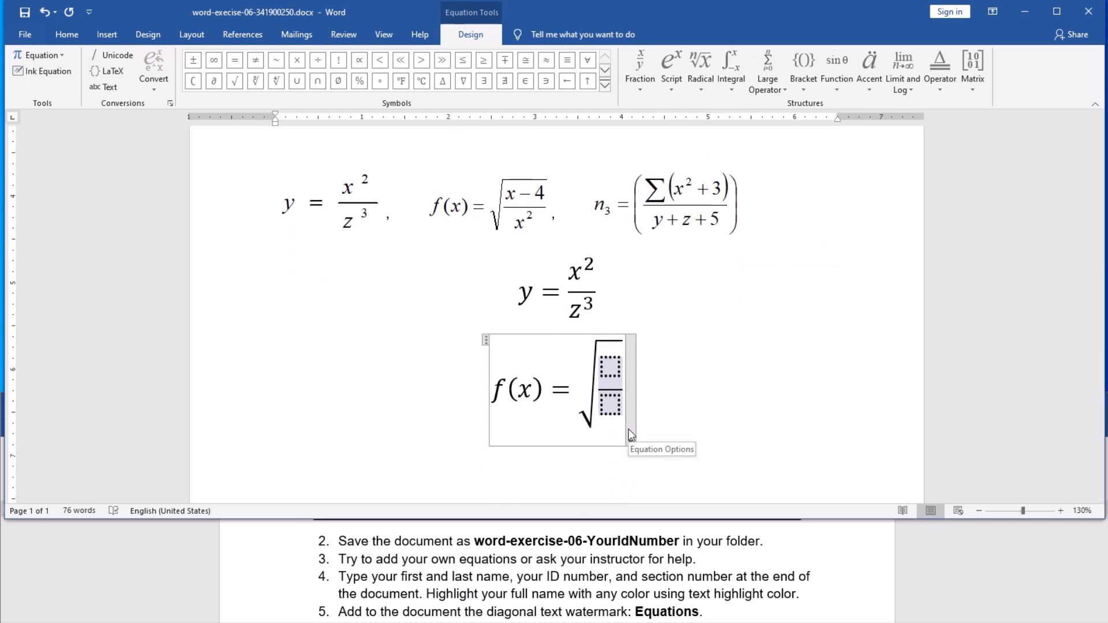
pyautogui.click(607, 368)
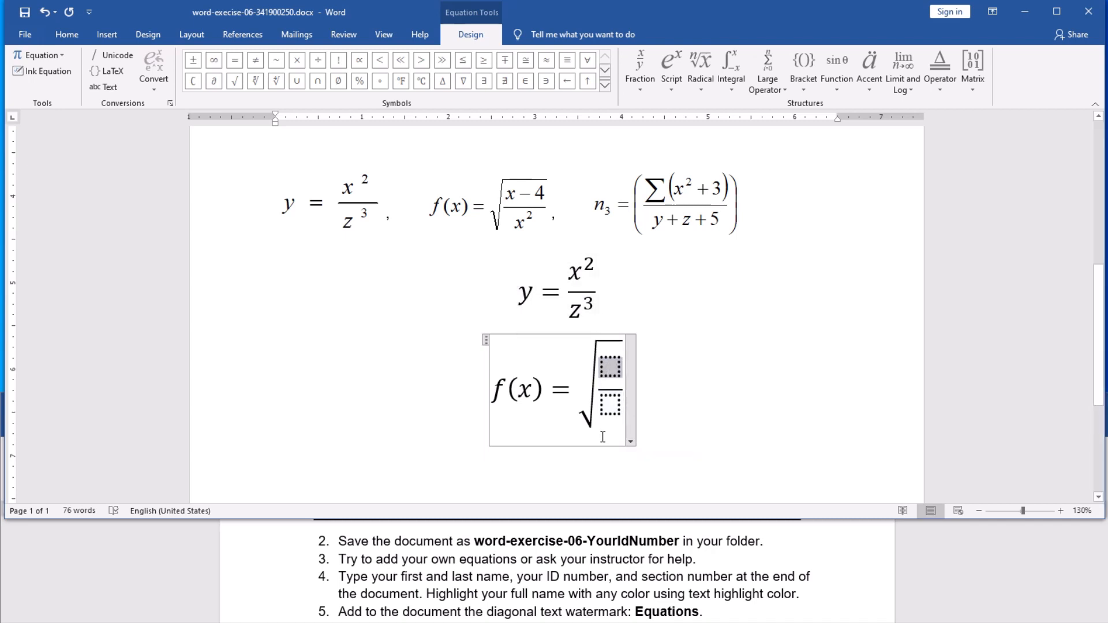
pyautogui.write('x')
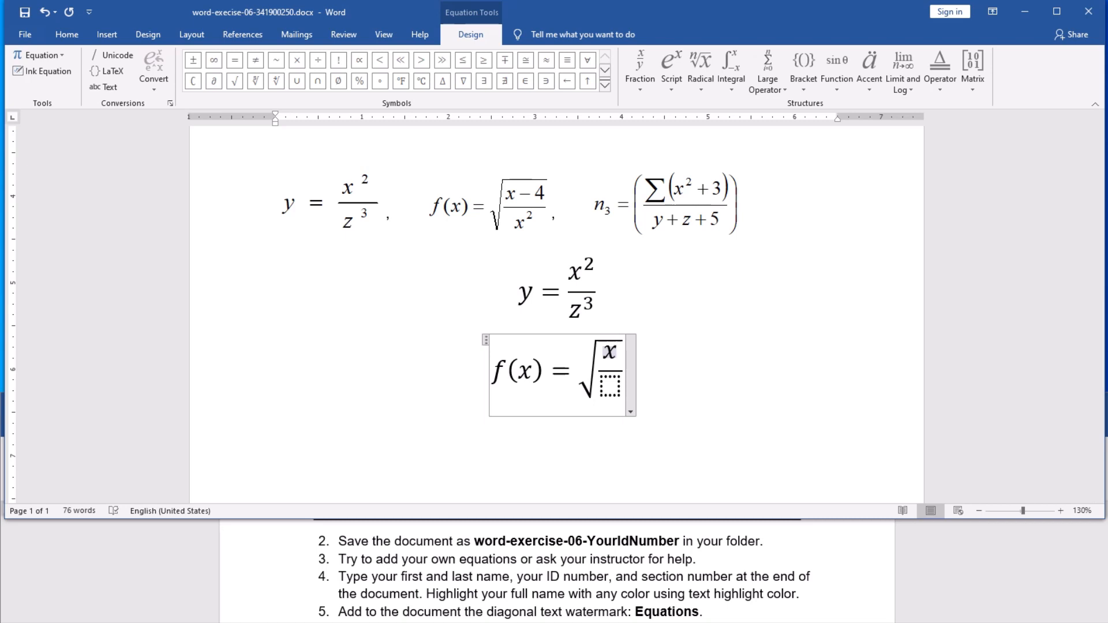
pyautogui.write('-')
pyautogui.write('4')
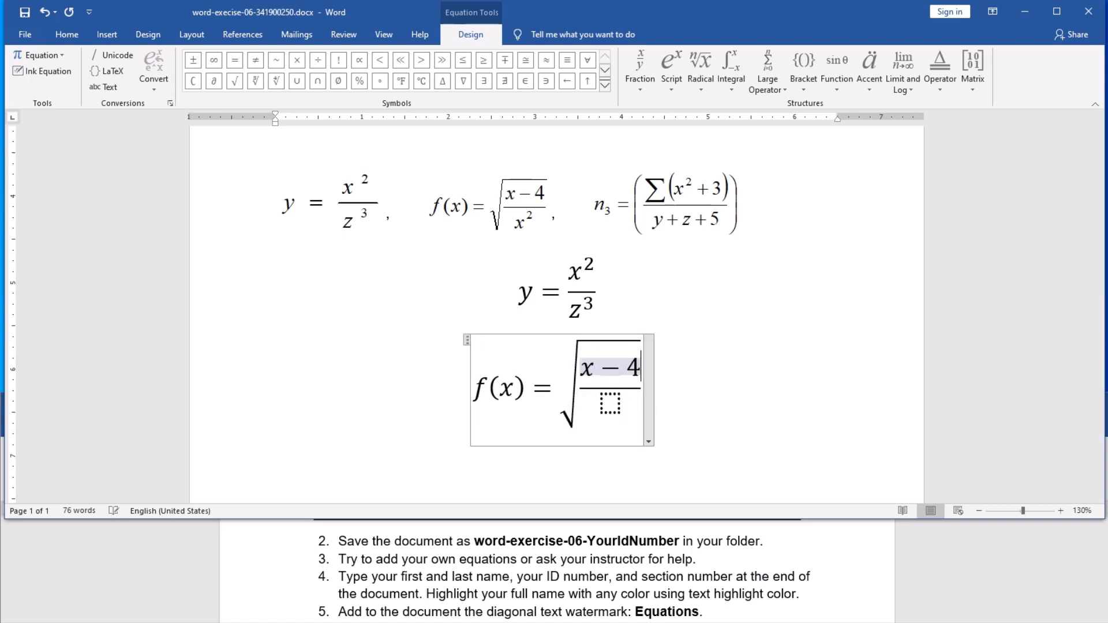
pyautogui.click(611, 404)
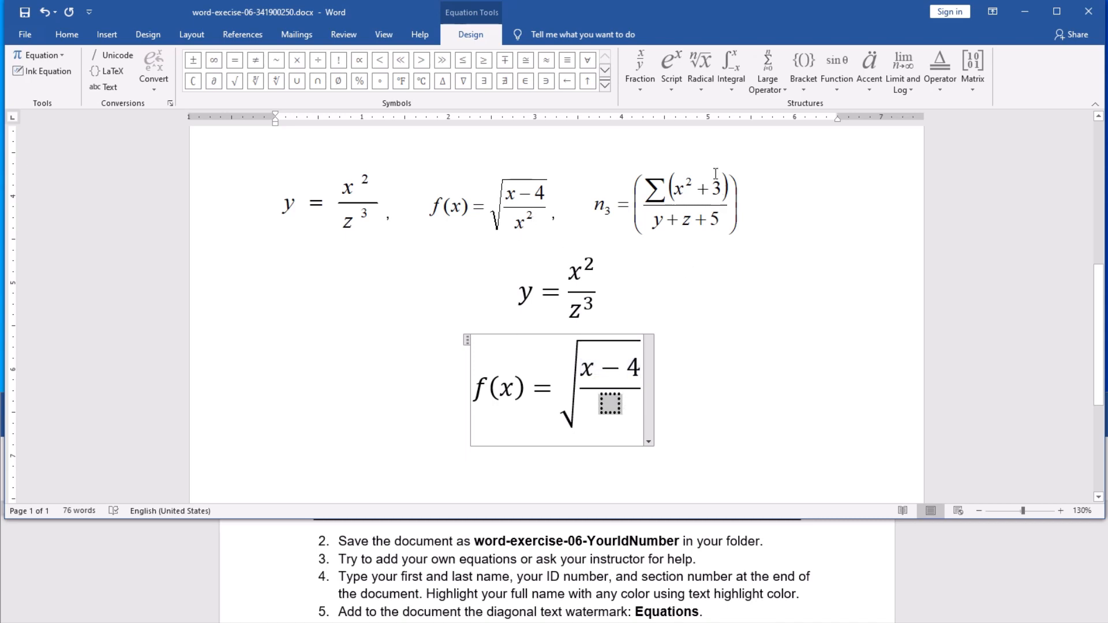
# Step: Put x² (a superscript with base x and exponent 2) in the f(x) denominator, then exit the equation
pyautogui.click(669, 91)
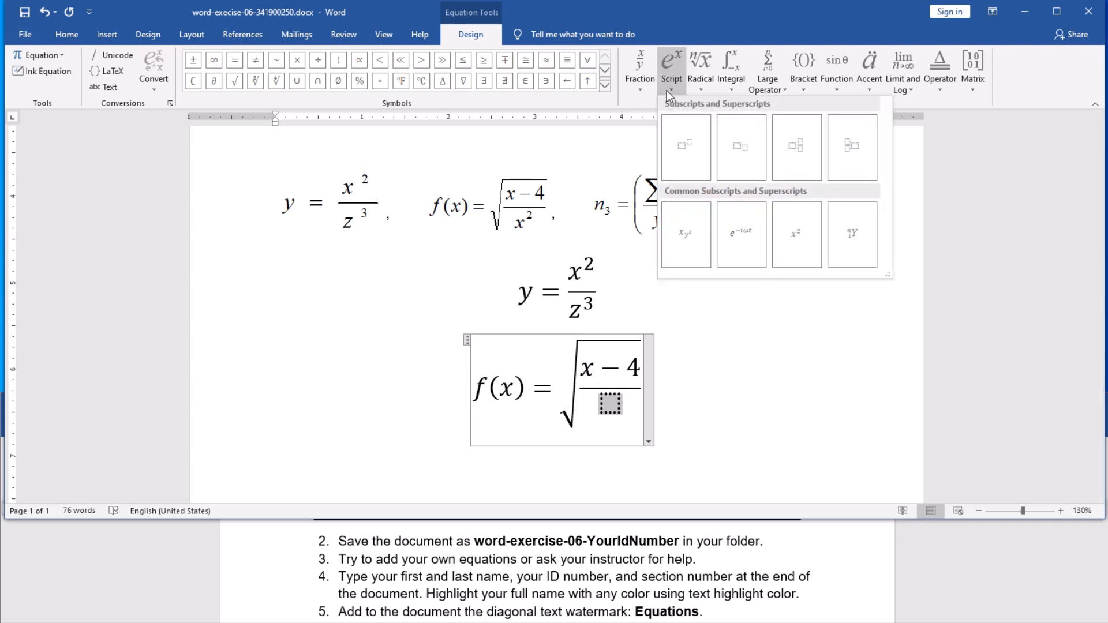
pyautogui.click(691, 148)
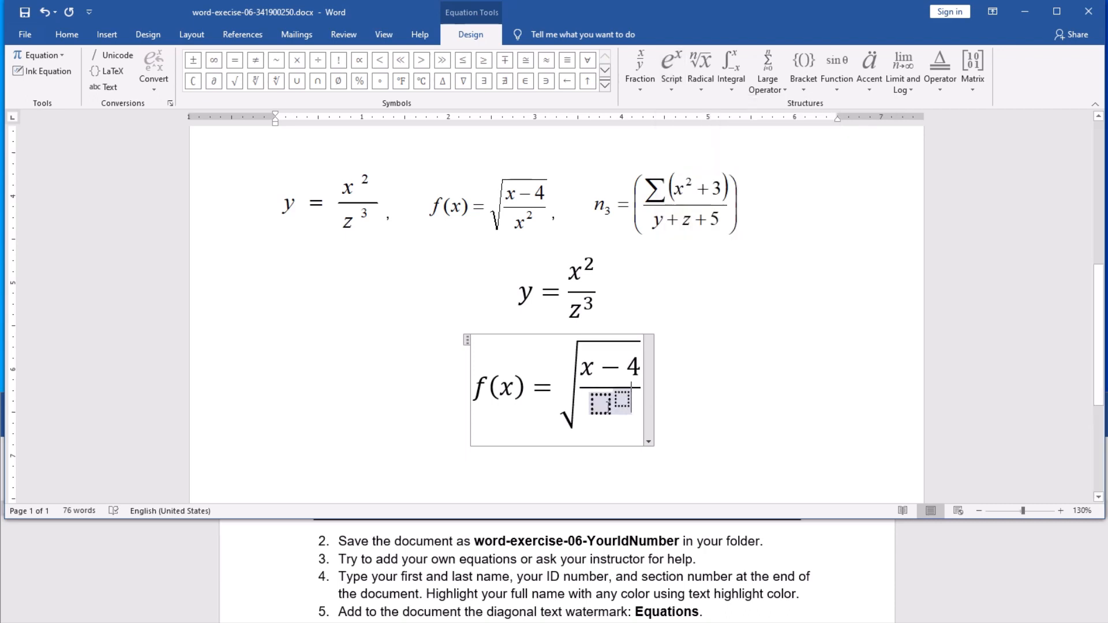
pyautogui.click(608, 404)
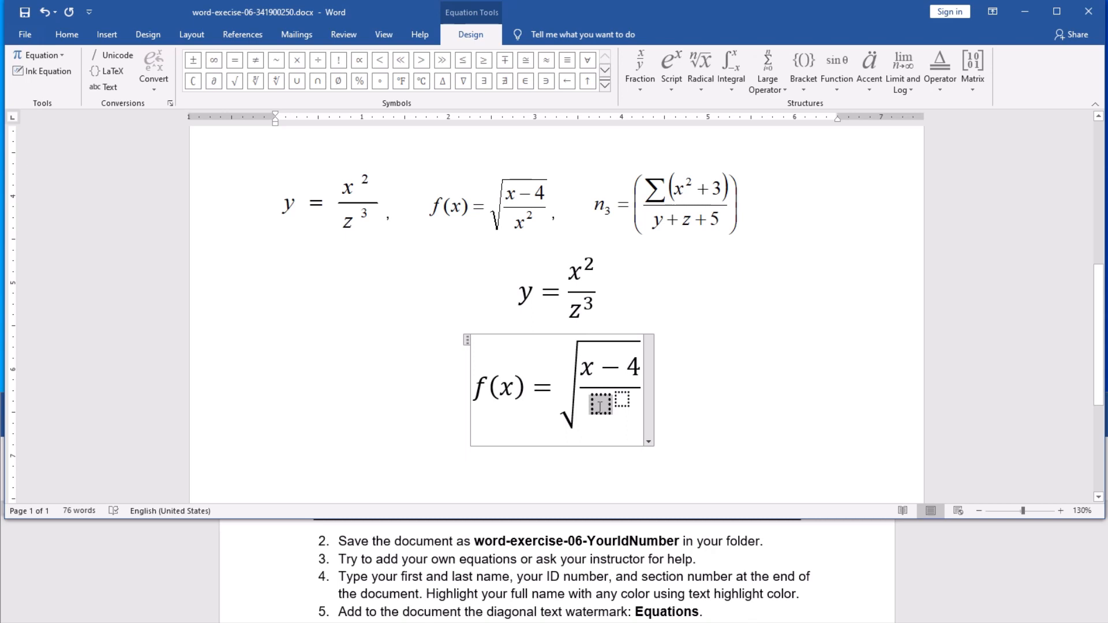
pyautogui.write('x')
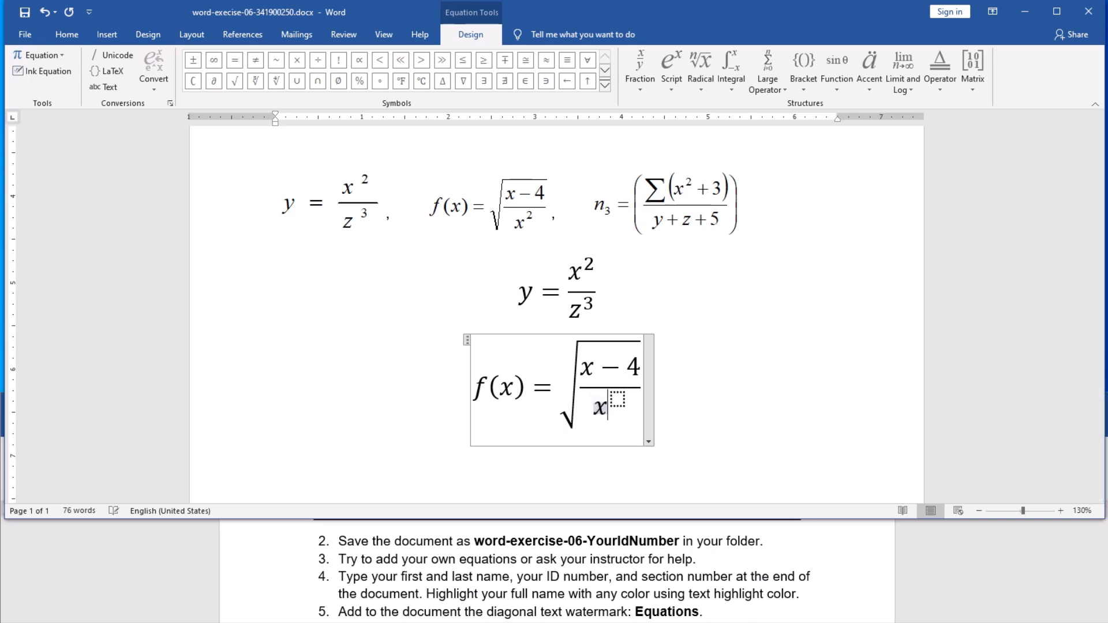
pyautogui.click(618, 398)
pyautogui.write('2')
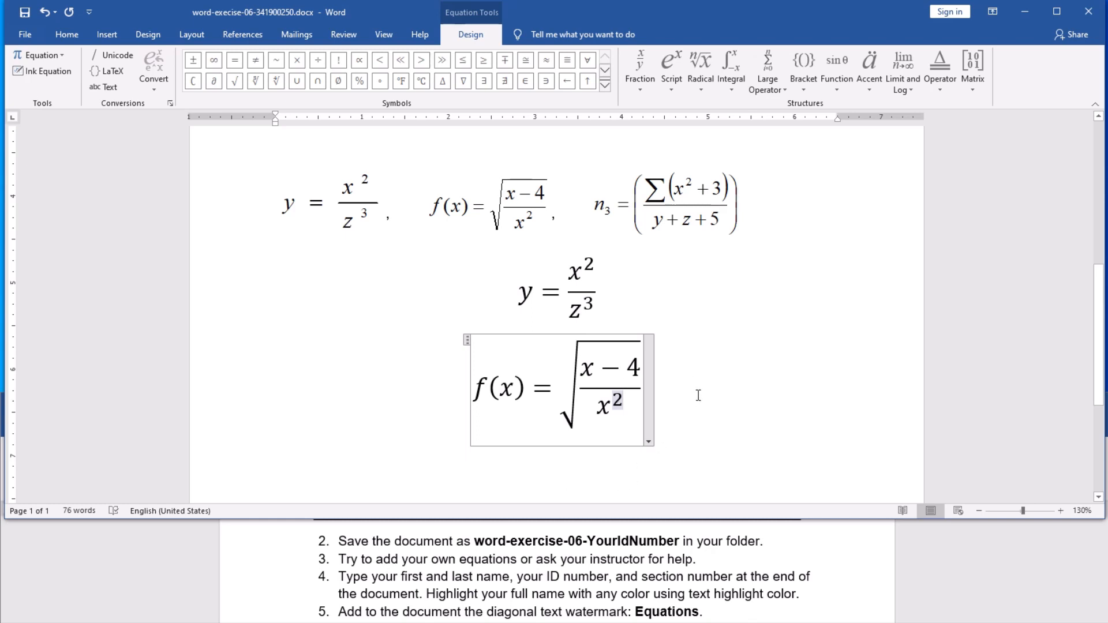
pyautogui.click(715, 403)
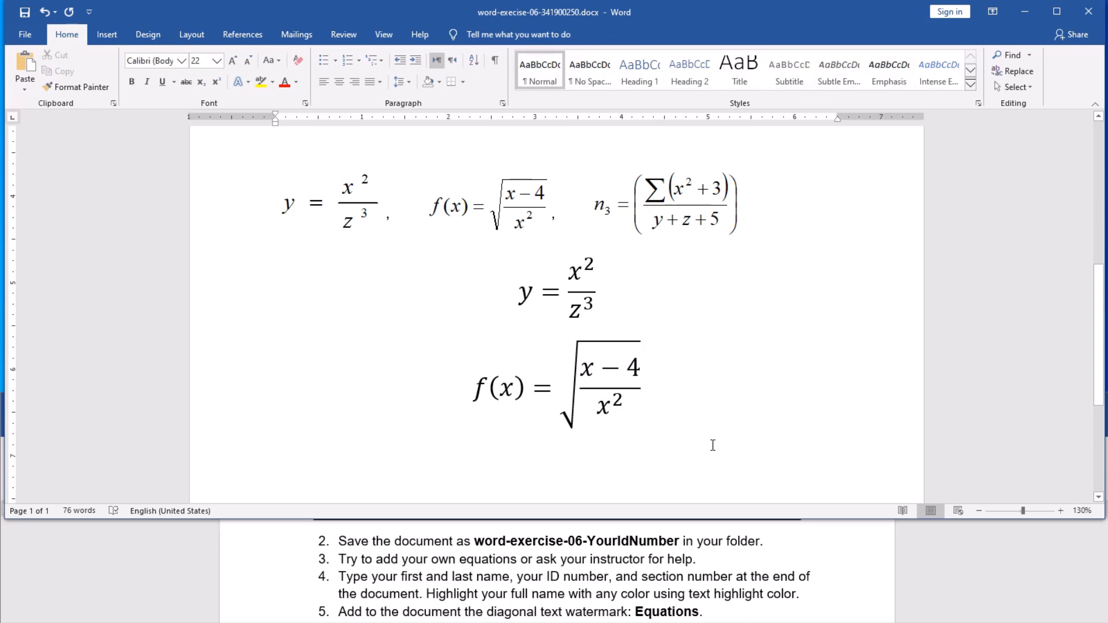
# Step: Start a new empty paragraph beneath the f(x) = √((x − 4)/x²) equation
pyautogui.press('Return')
pyautogui.scroll(-2, 655, 411)
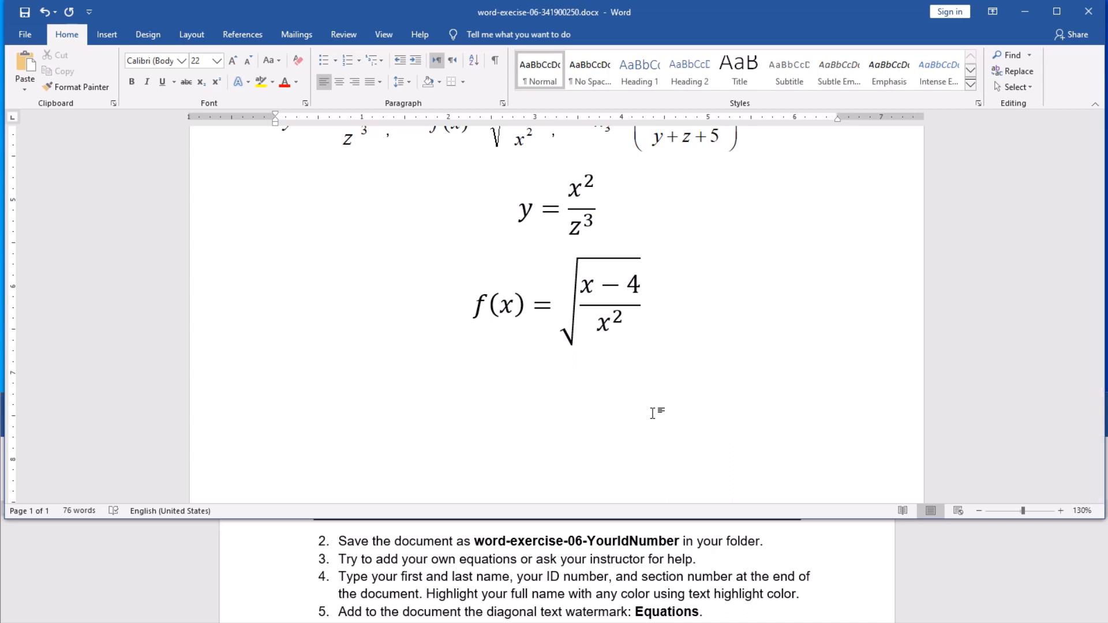
pyautogui.scroll(2, 658, 413)
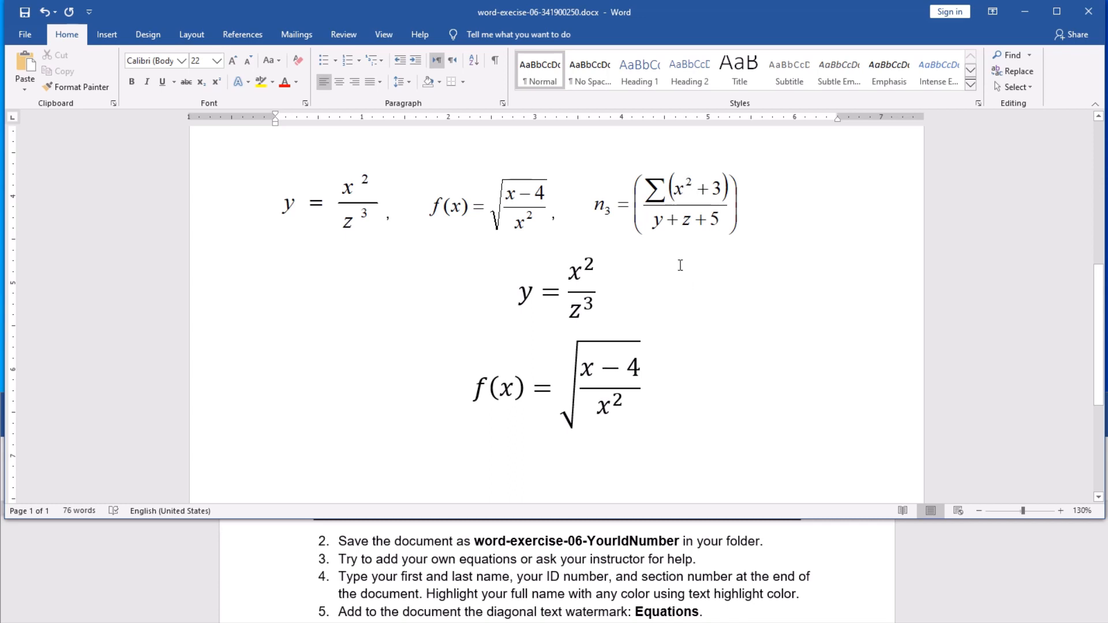
pyautogui.scroll(-1, 702, 298)
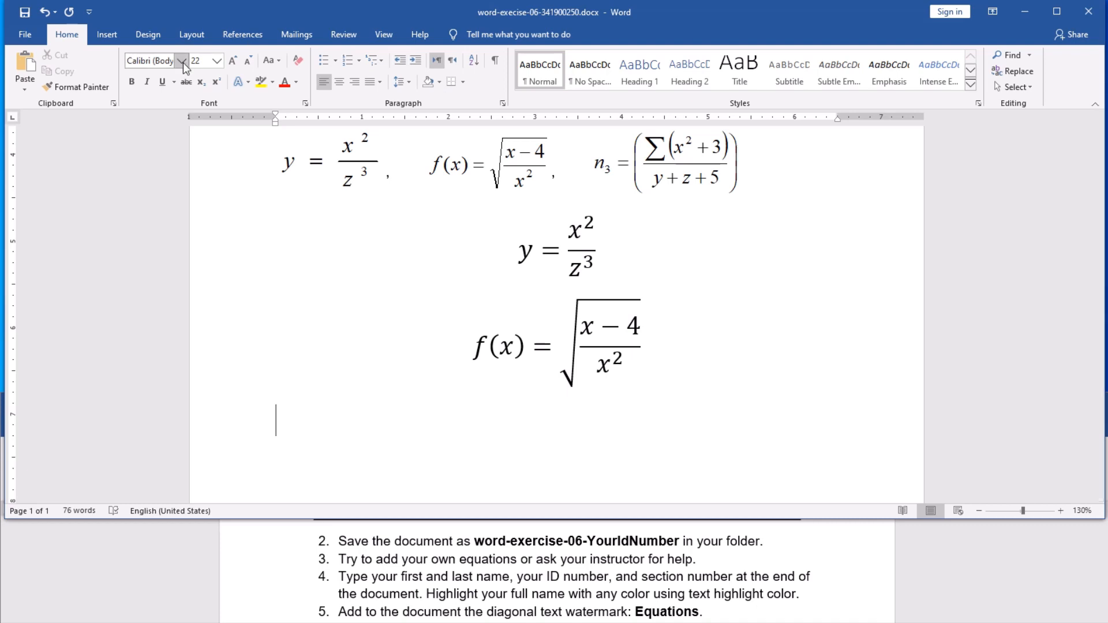
# Step: Insert a third blank 'Type equation here.' equation on the empty line below f(x)
pyautogui.click(107, 36)
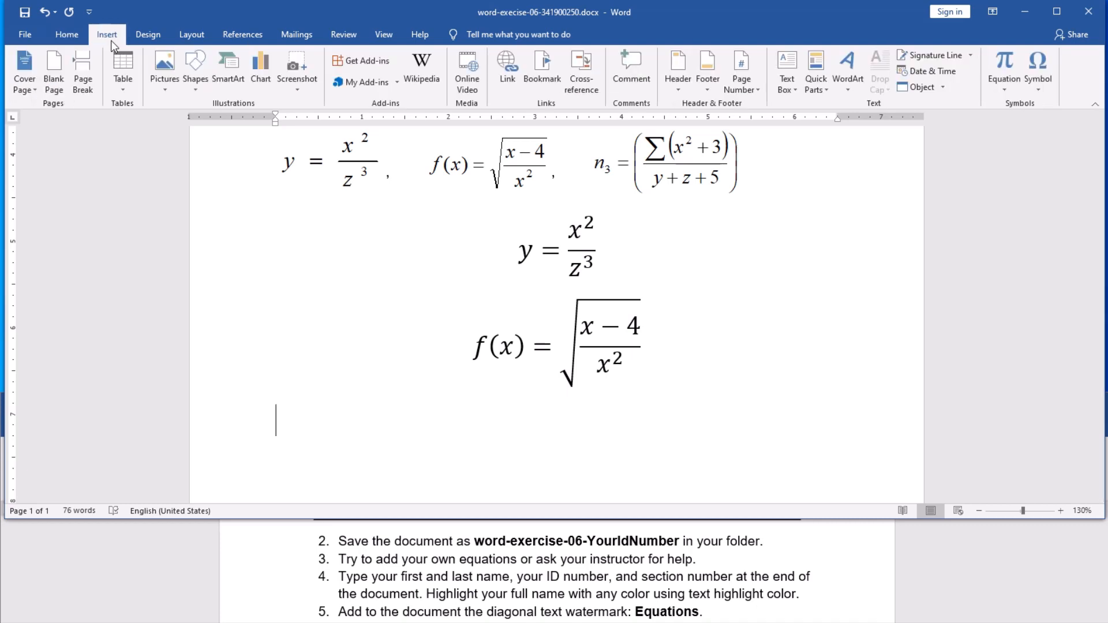
pyautogui.click(998, 92)
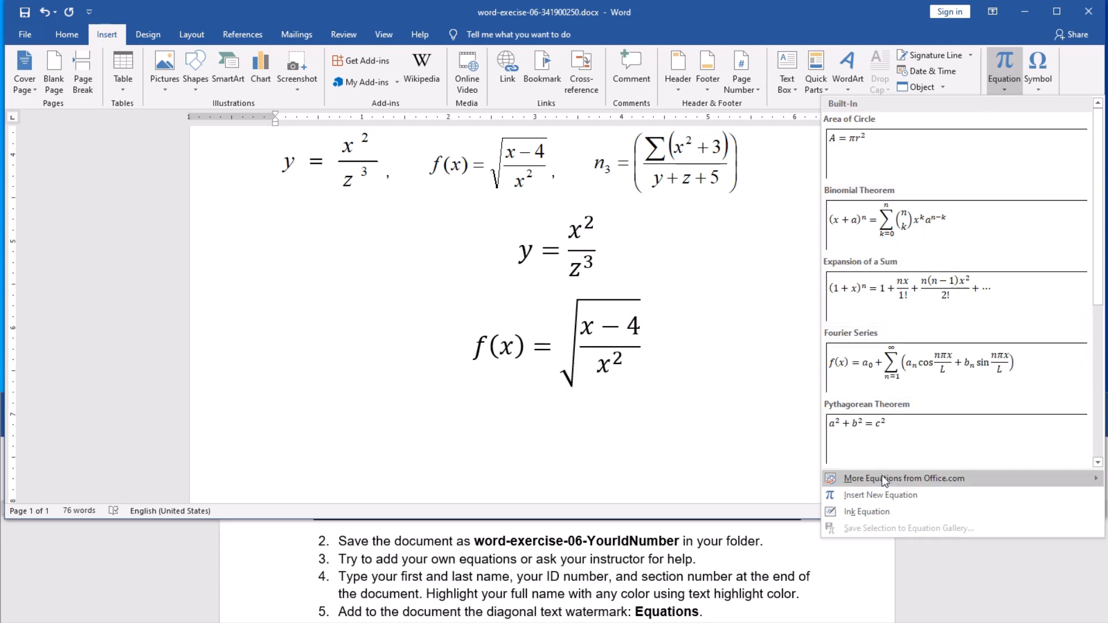
pyautogui.click(861, 496)
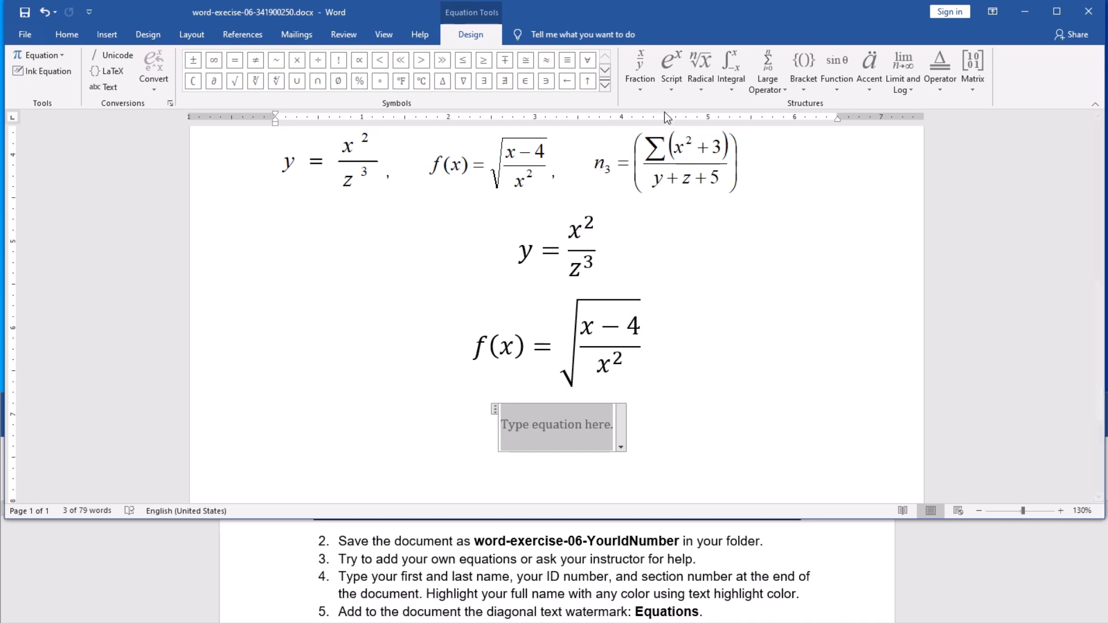
pyautogui.click(667, 88)
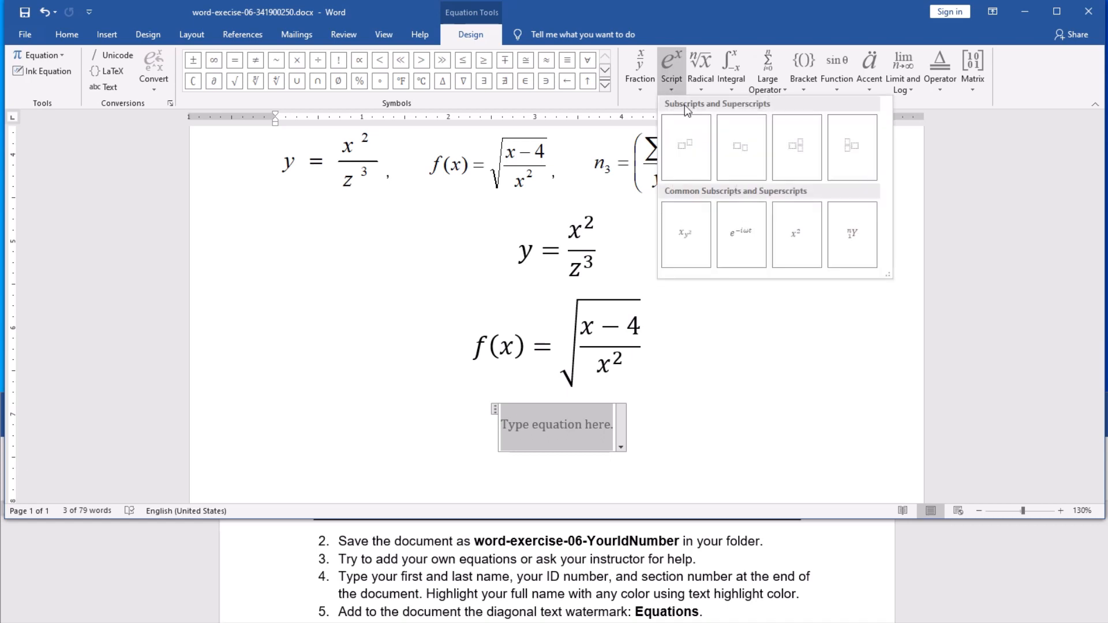
# Step: Begin the third equation with n₃ =, moving a stray equals sign out of the subscript
pyautogui.click(746, 154)
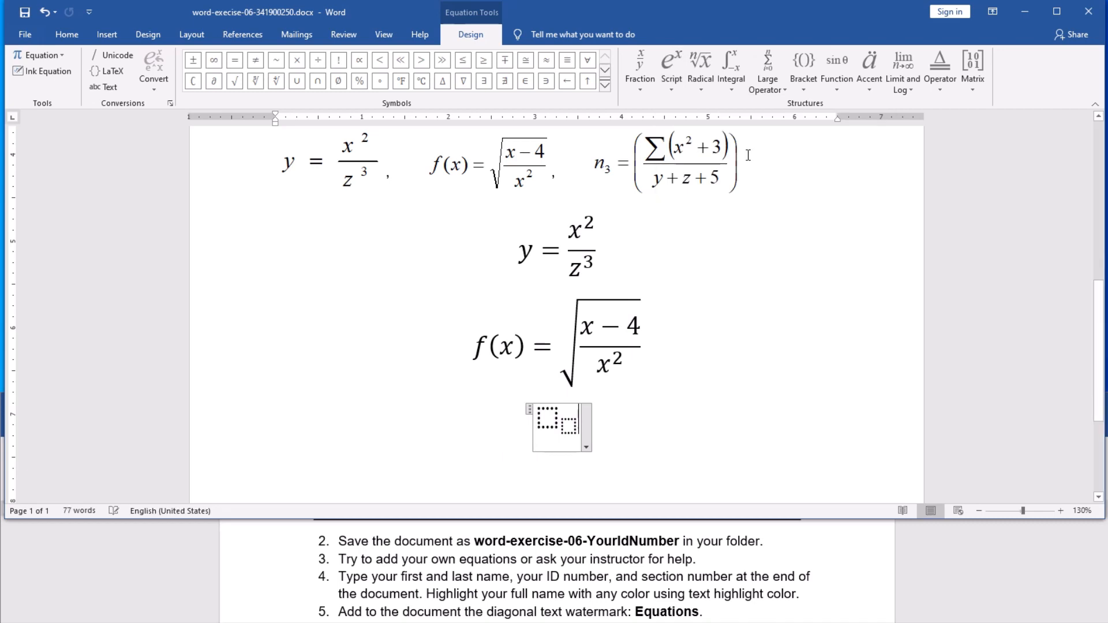
pyautogui.click(550, 418)
pyautogui.write('n')
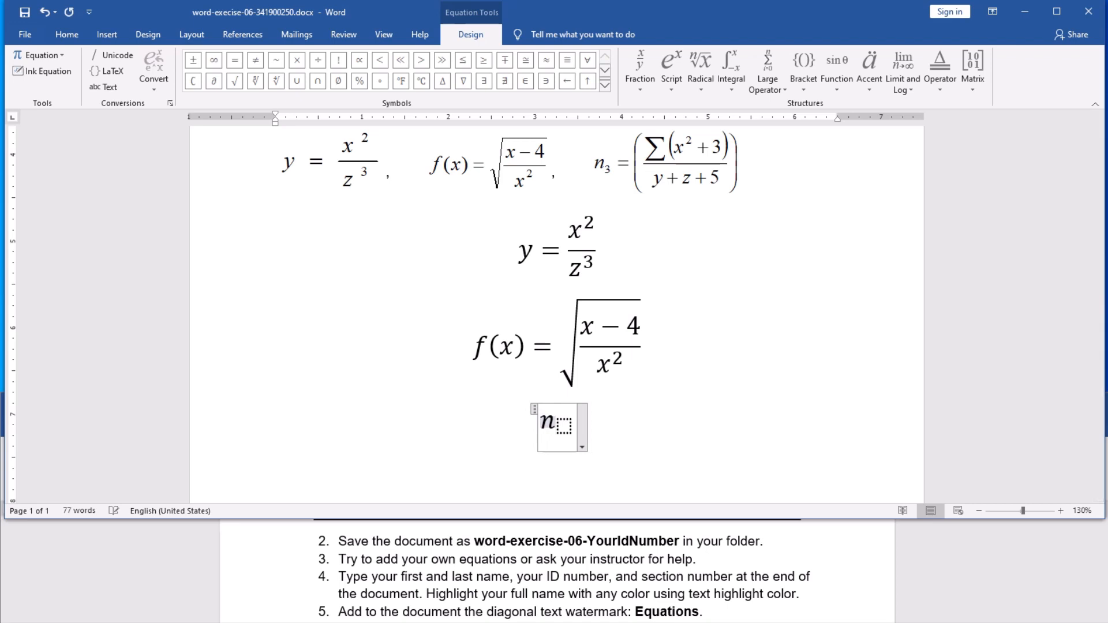
pyautogui.click(564, 425)
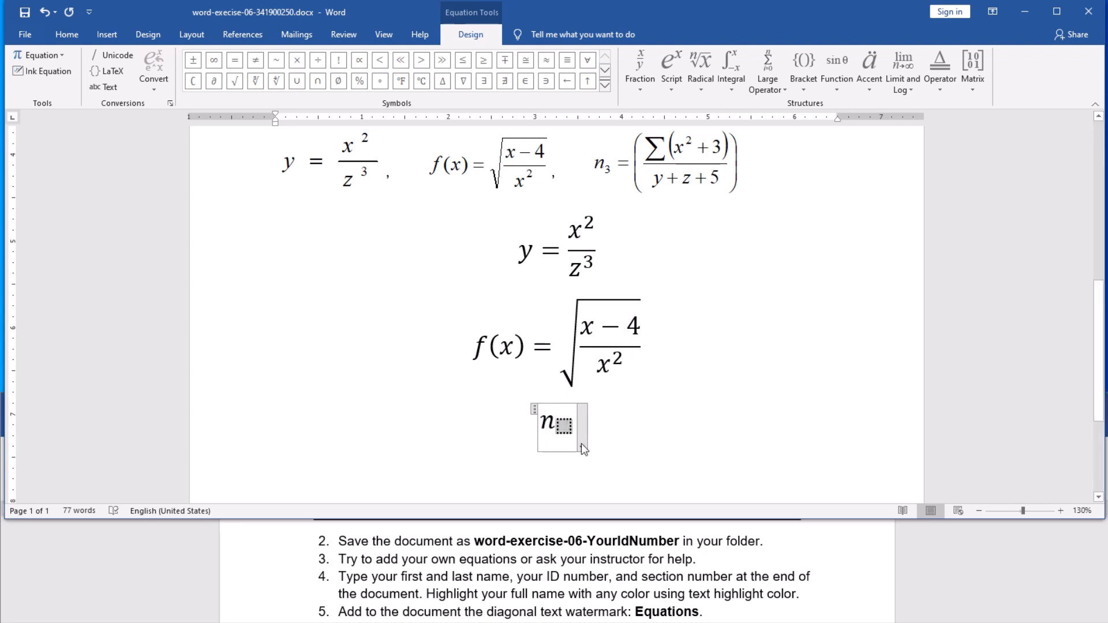
pyautogui.write('3')
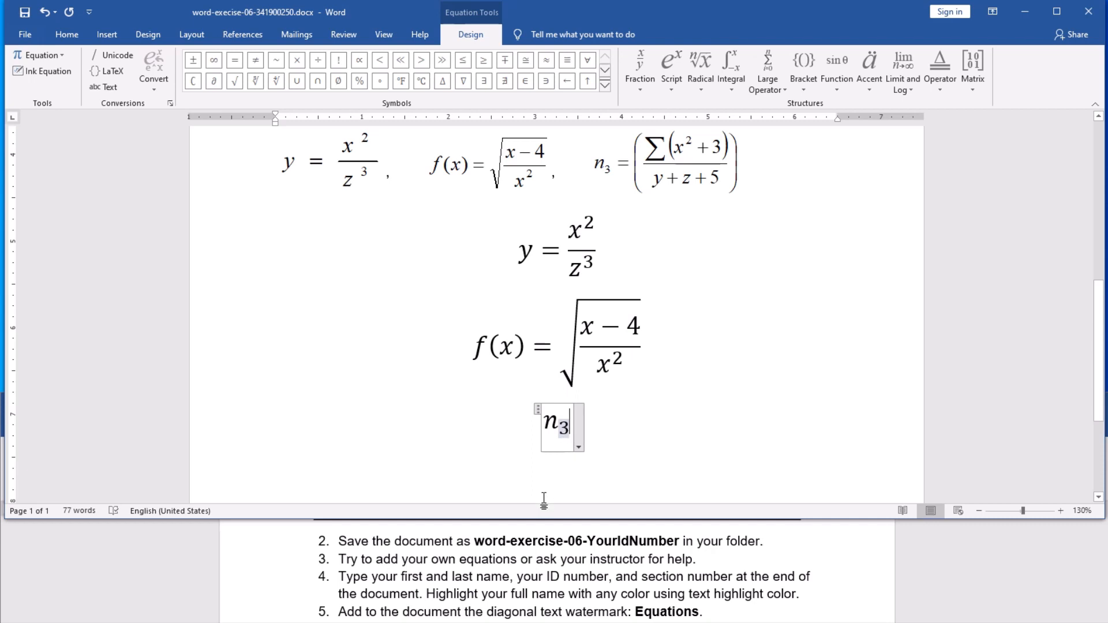
pyautogui.write('=')
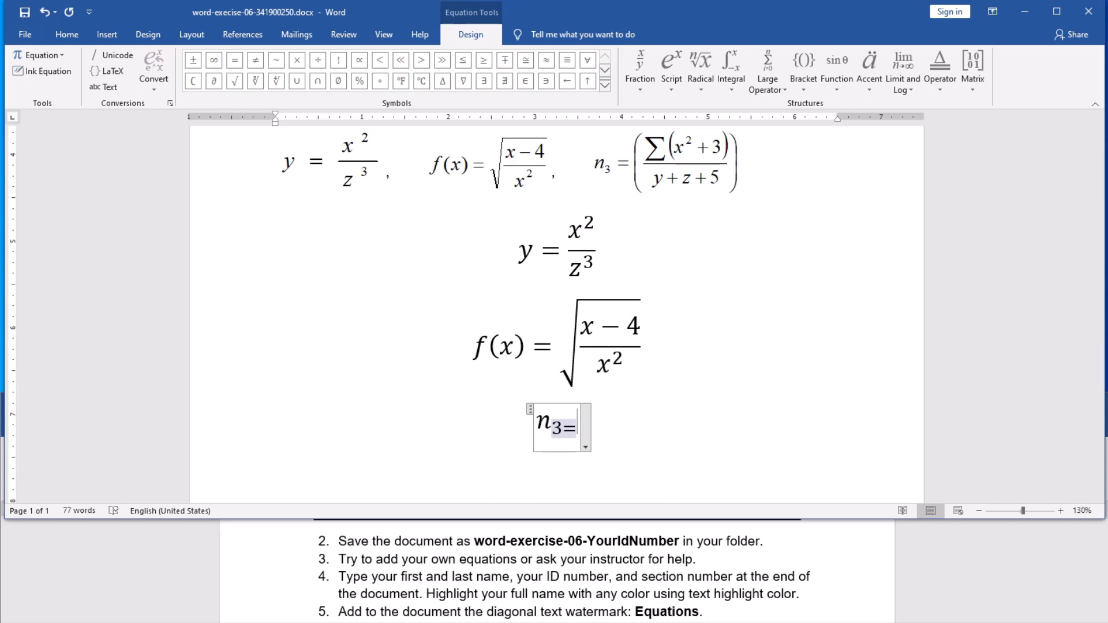
pyautogui.press('BackSpace')
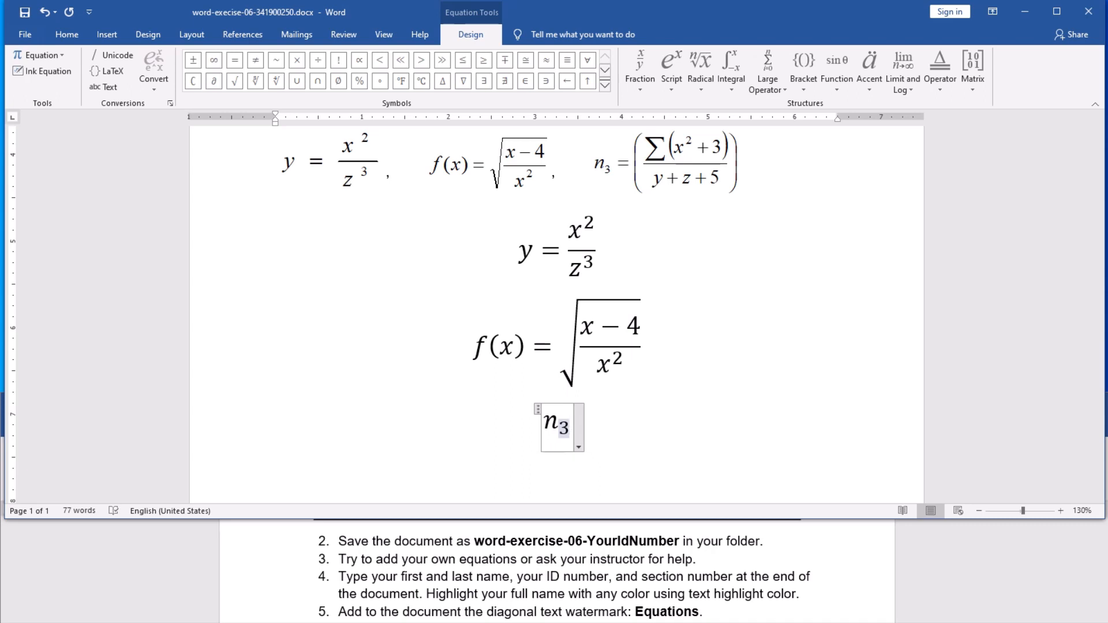
pyautogui.click(572, 420)
pyautogui.write('=')
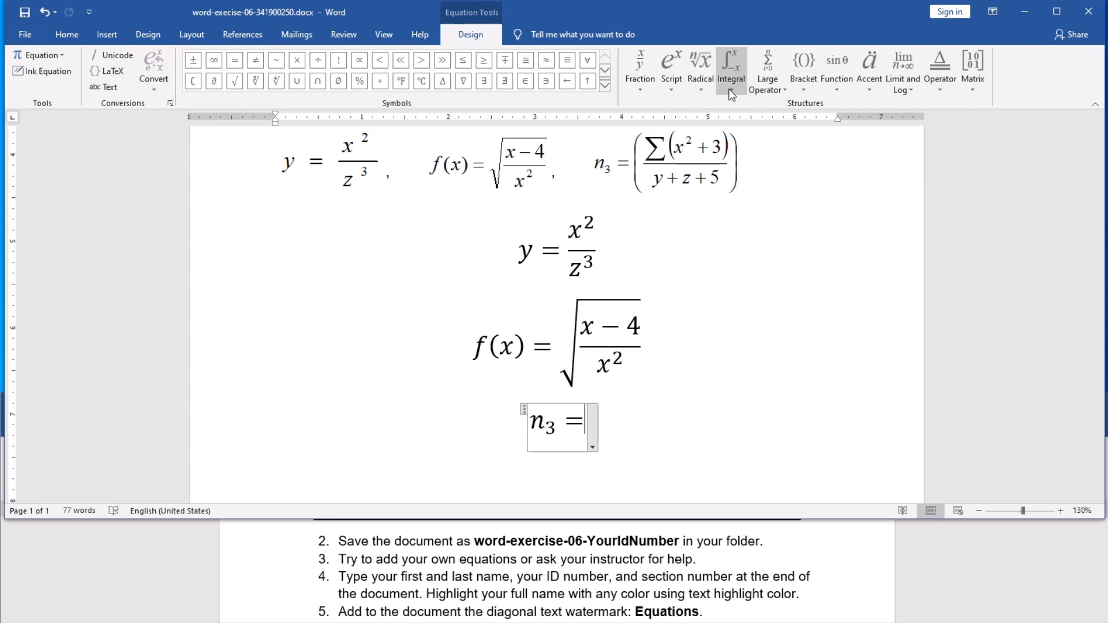
# Step: Add parentheses after n₃ = containing a stacked fraction
pyautogui.click(806, 88)
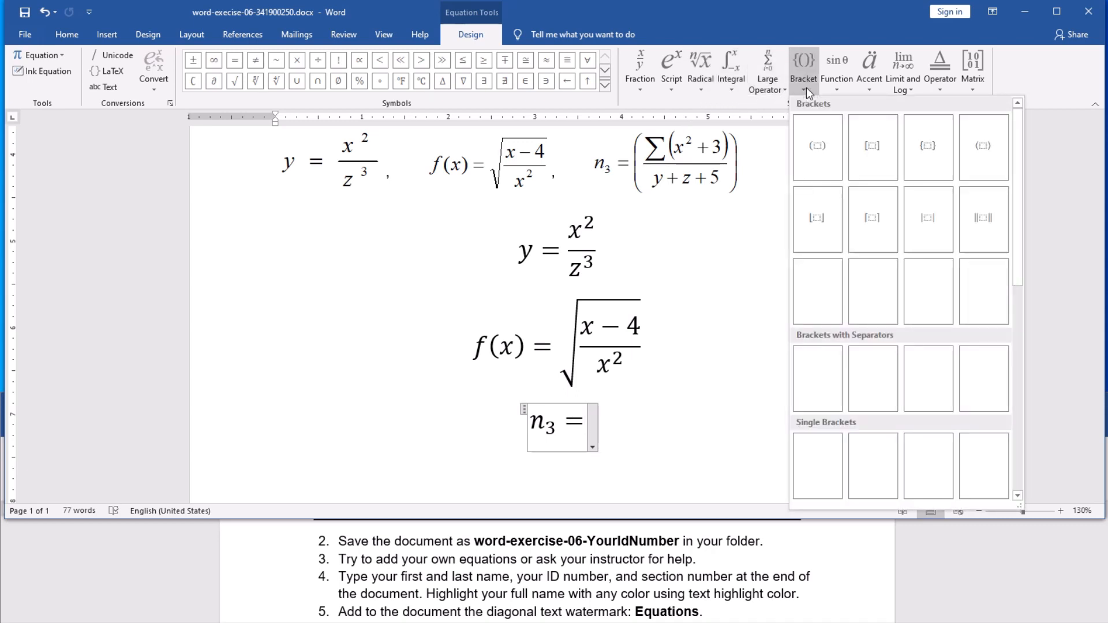
pyautogui.click(820, 158)
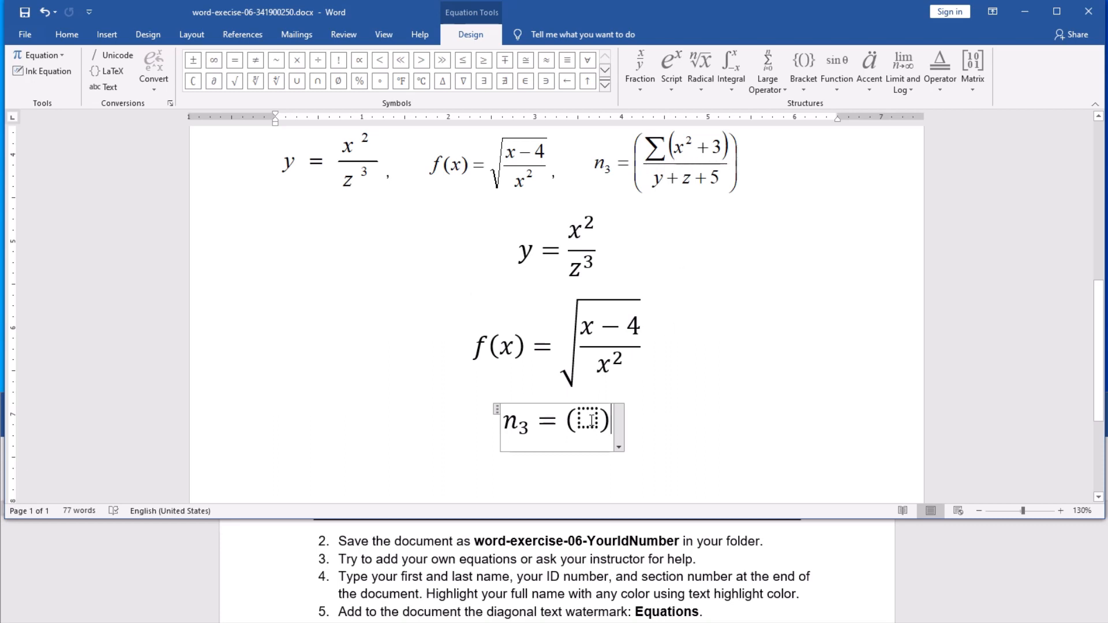
pyautogui.press('Left')
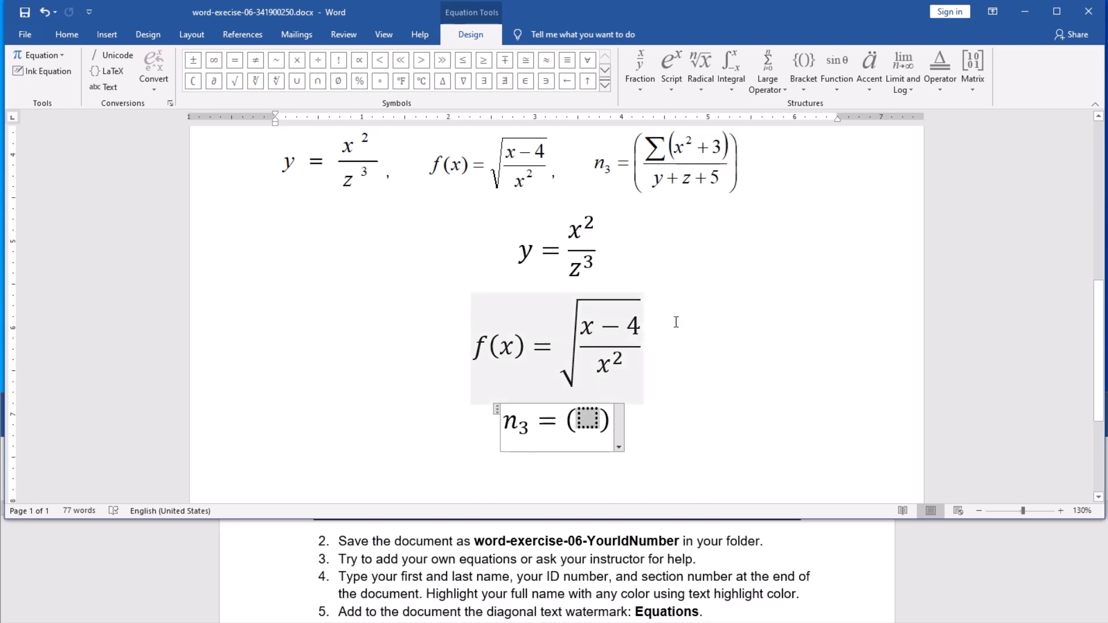
pyautogui.click(647, 85)
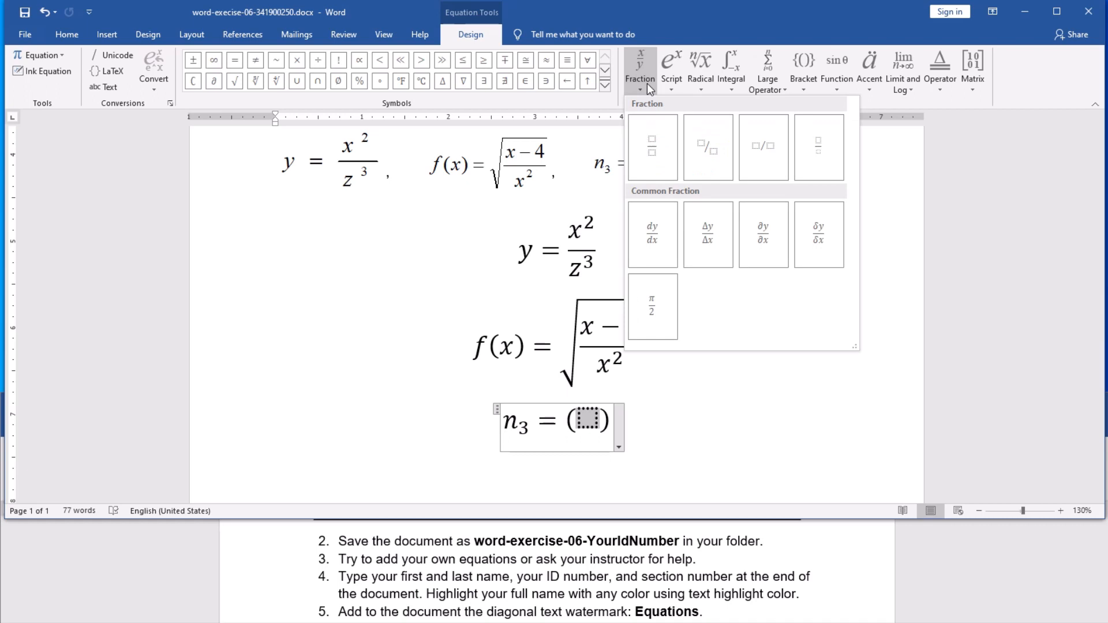
pyautogui.click(651, 142)
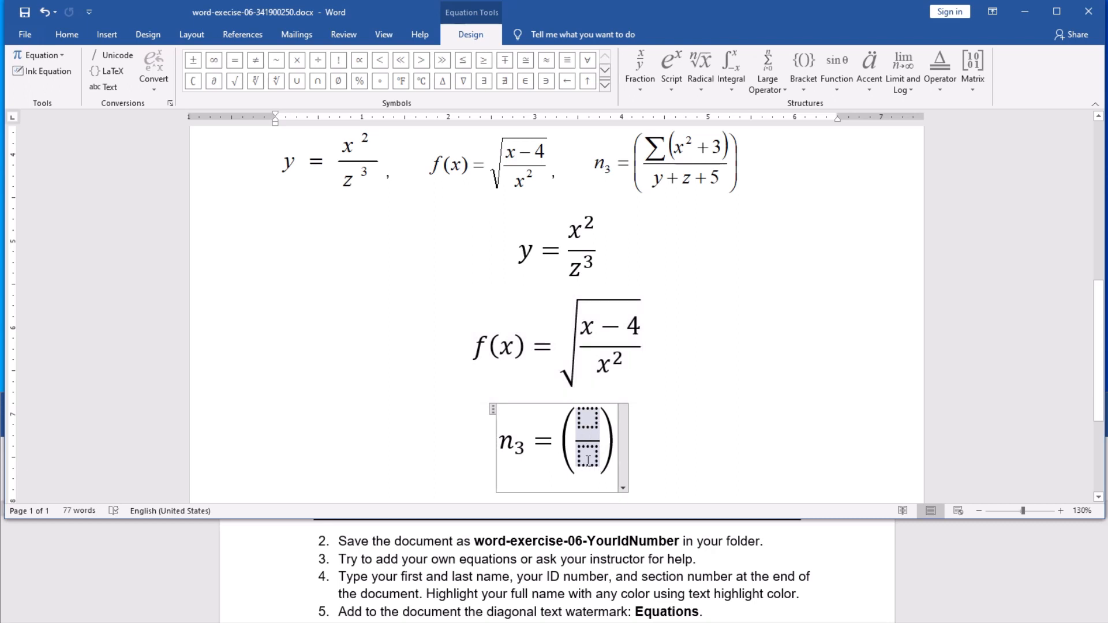
pyautogui.click(587, 422)
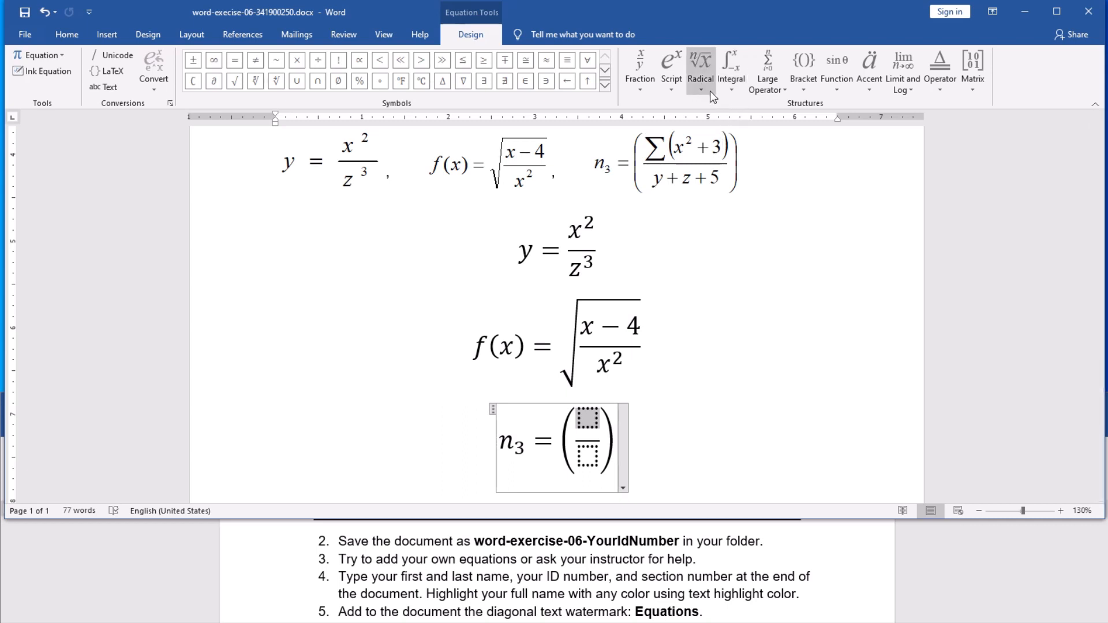
# Step: Fill the fraction's numerator with a summation followed by parentheses holding x²
pyautogui.click(767, 90)
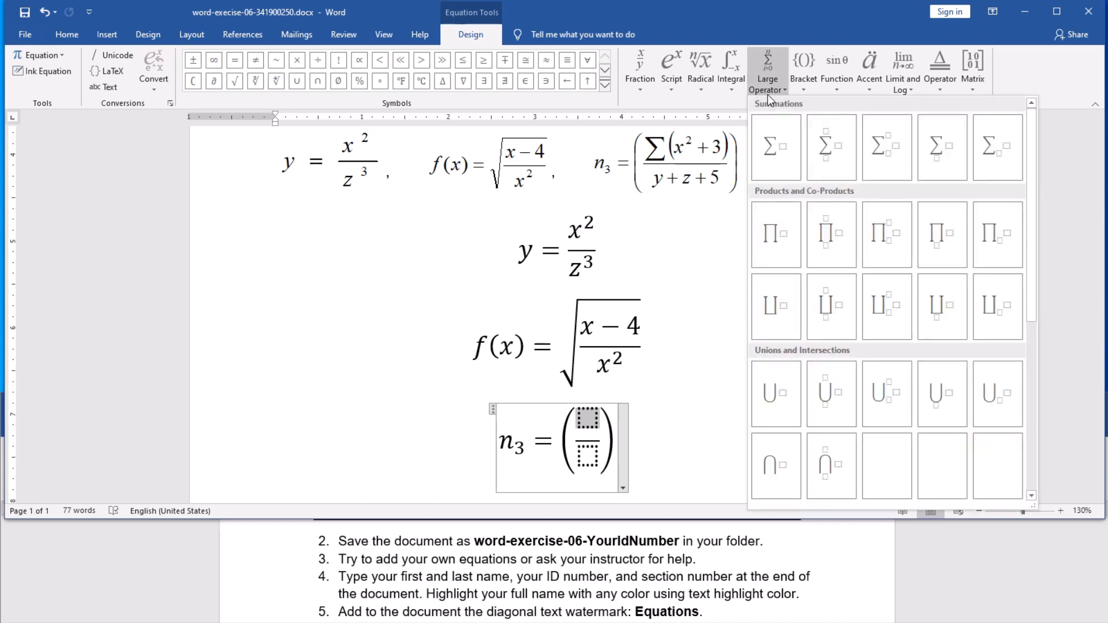
pyautogui.click(784, 156)
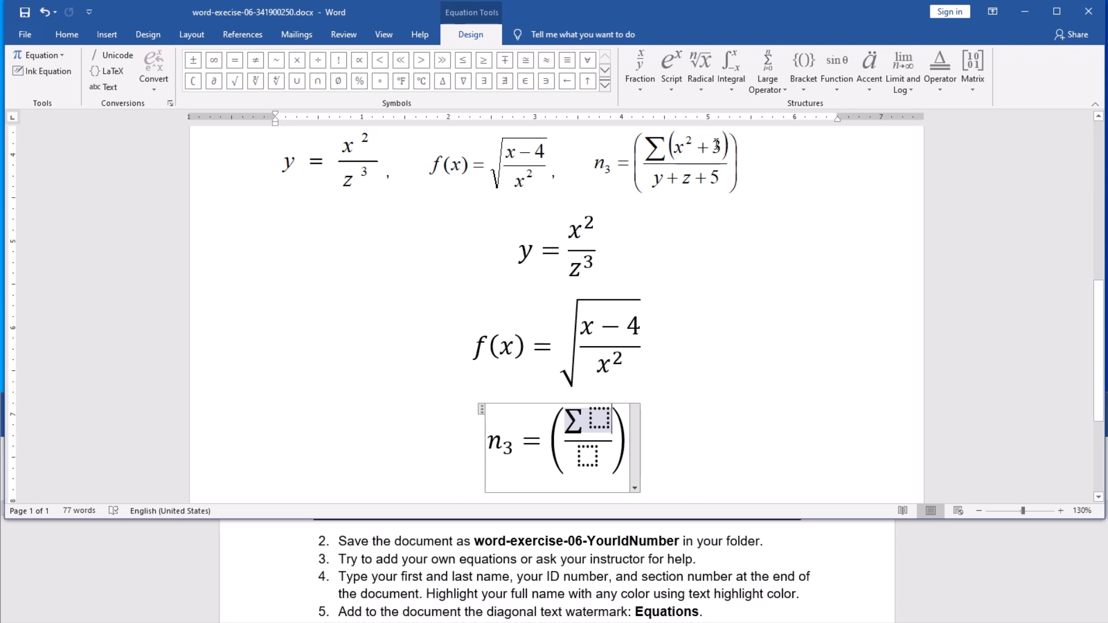
pyautogui.click(604, 417)
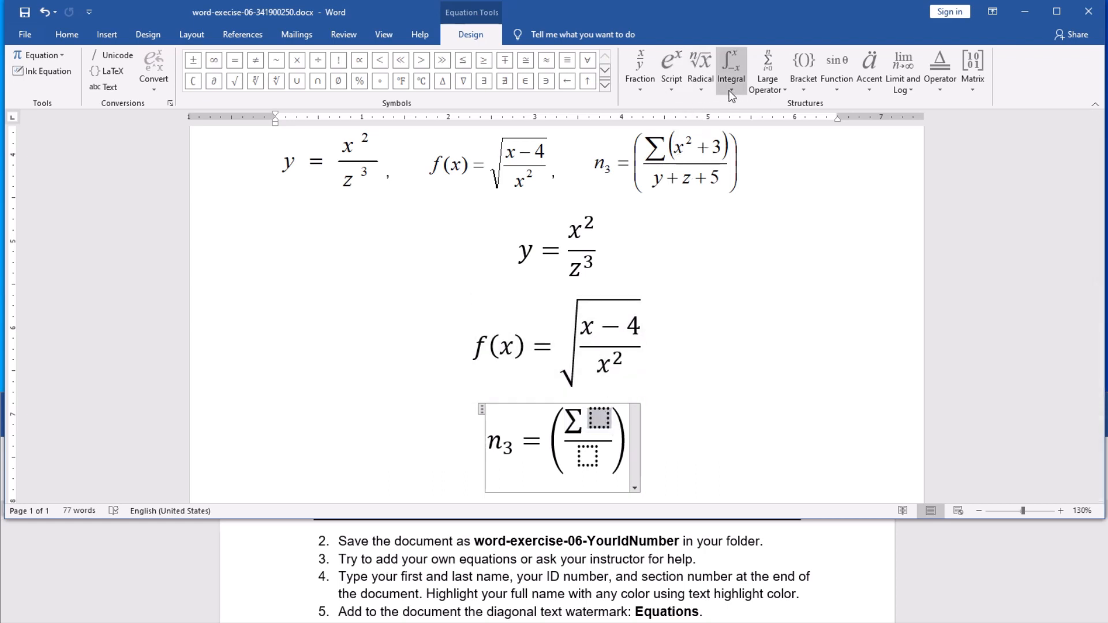
pyautogui.click(800, 88)
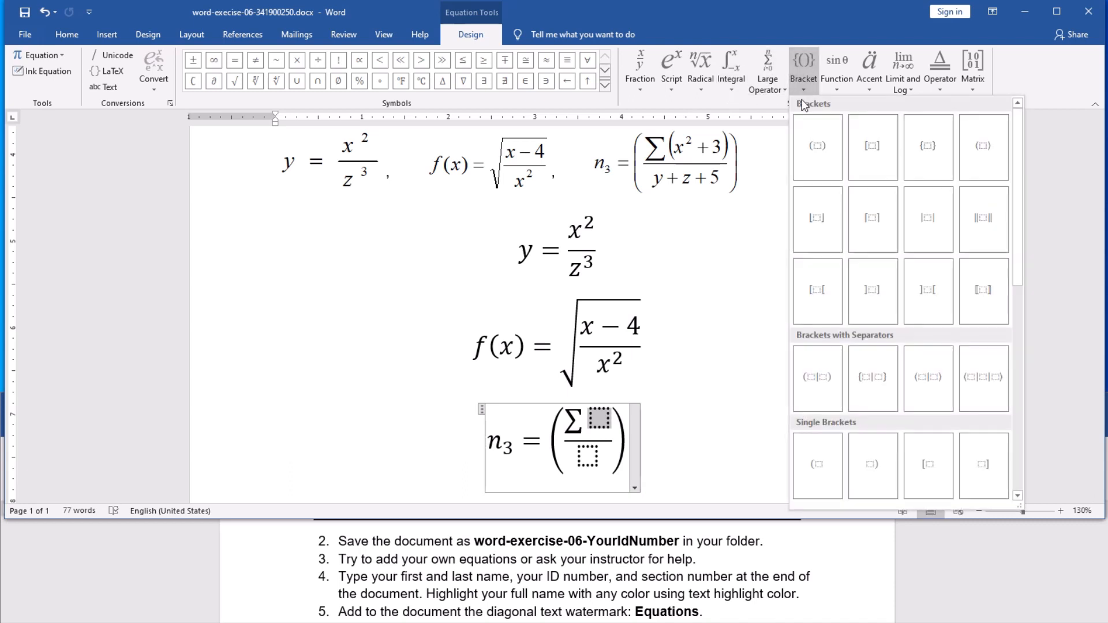
pyautogui.click(814, 151)
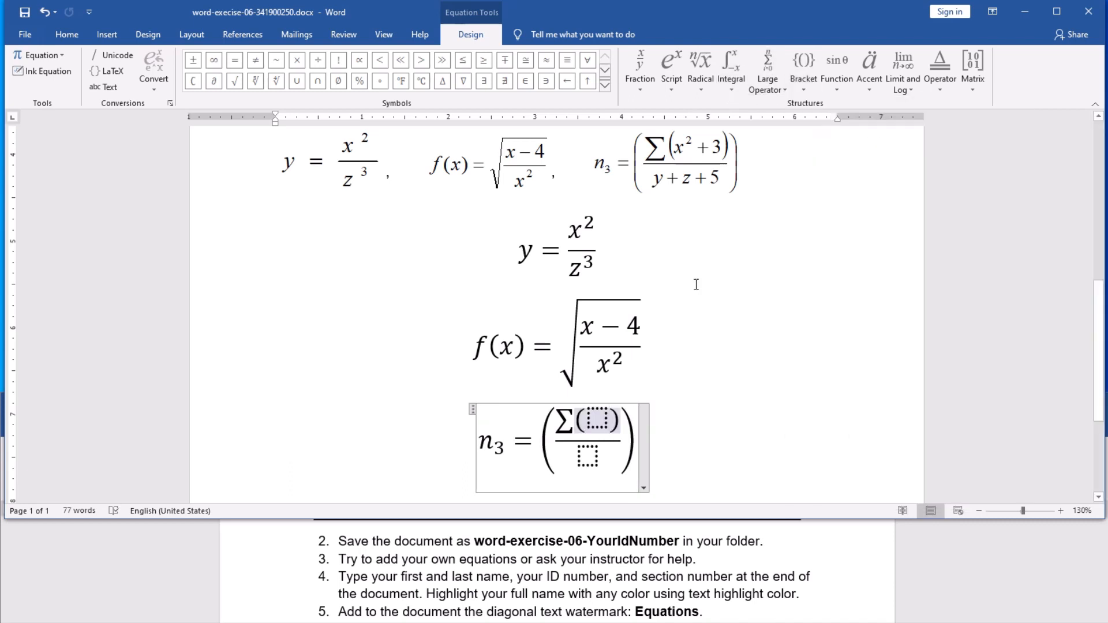
pyautogui.click(603, 418)
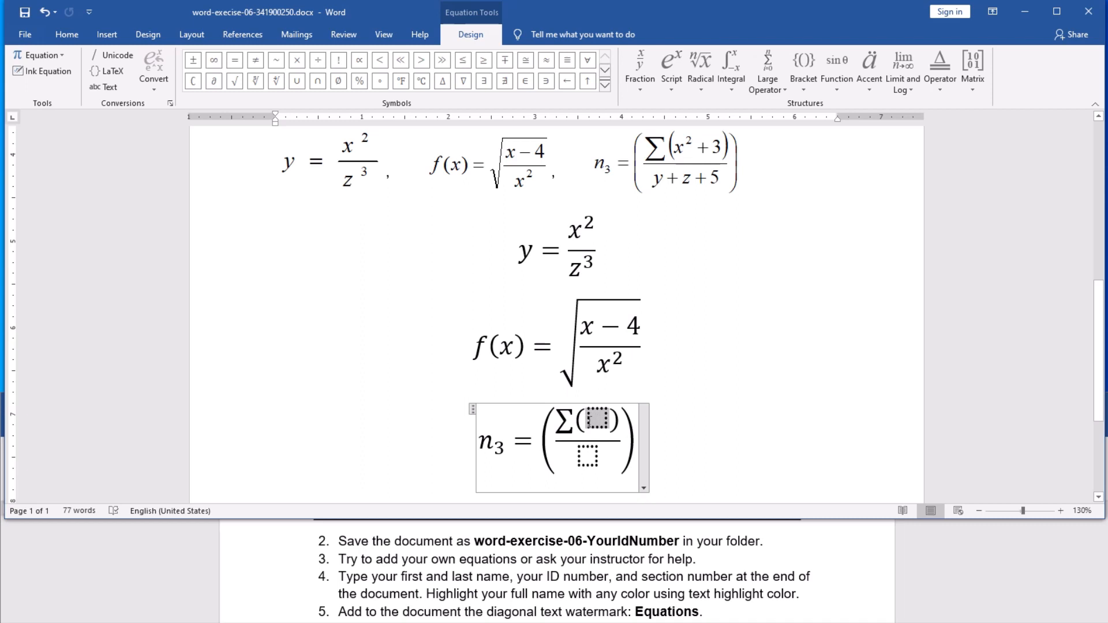
pyautogui.click(680, 89)
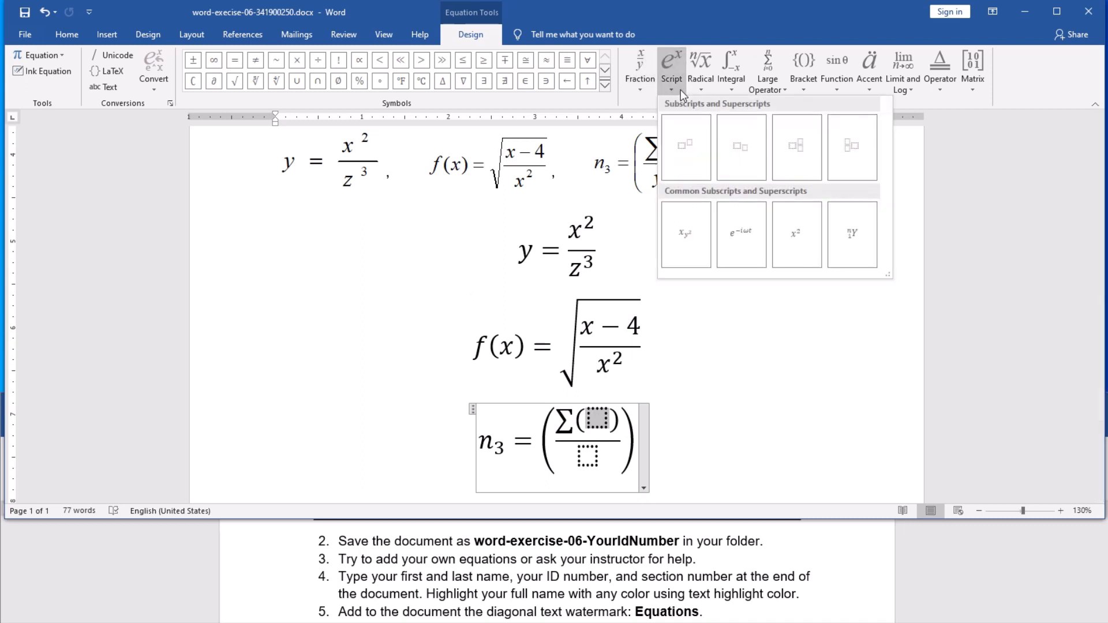
pyautogui.click(686, 152)
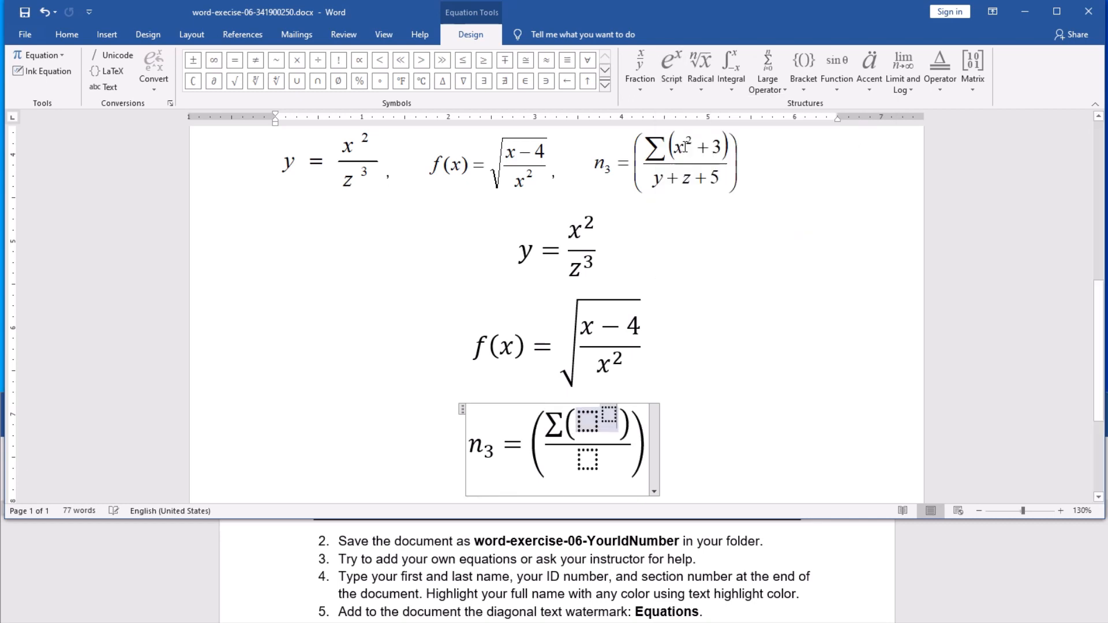
pyautogui.click(588, 424)
pyautogui.write('x')
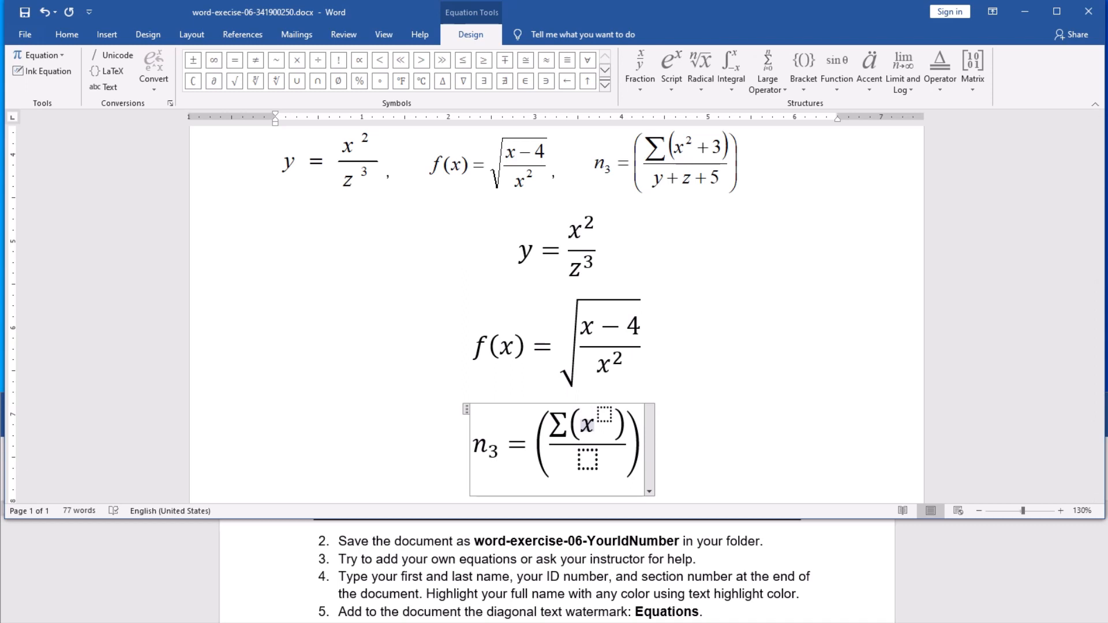
pyautogui.press('Right')
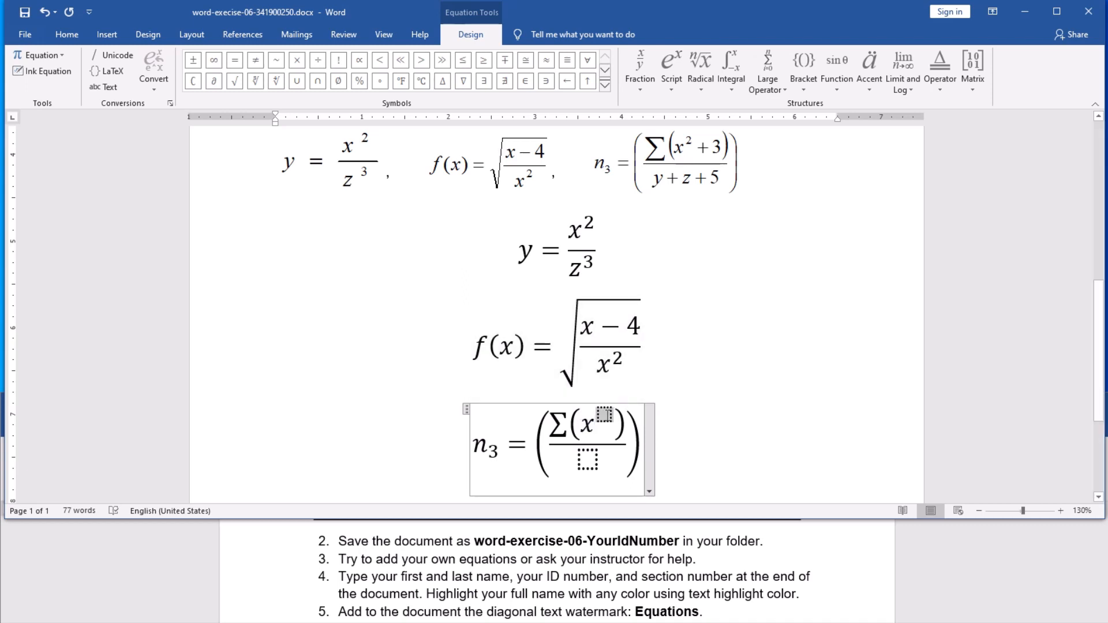
pyautogui.write('2')
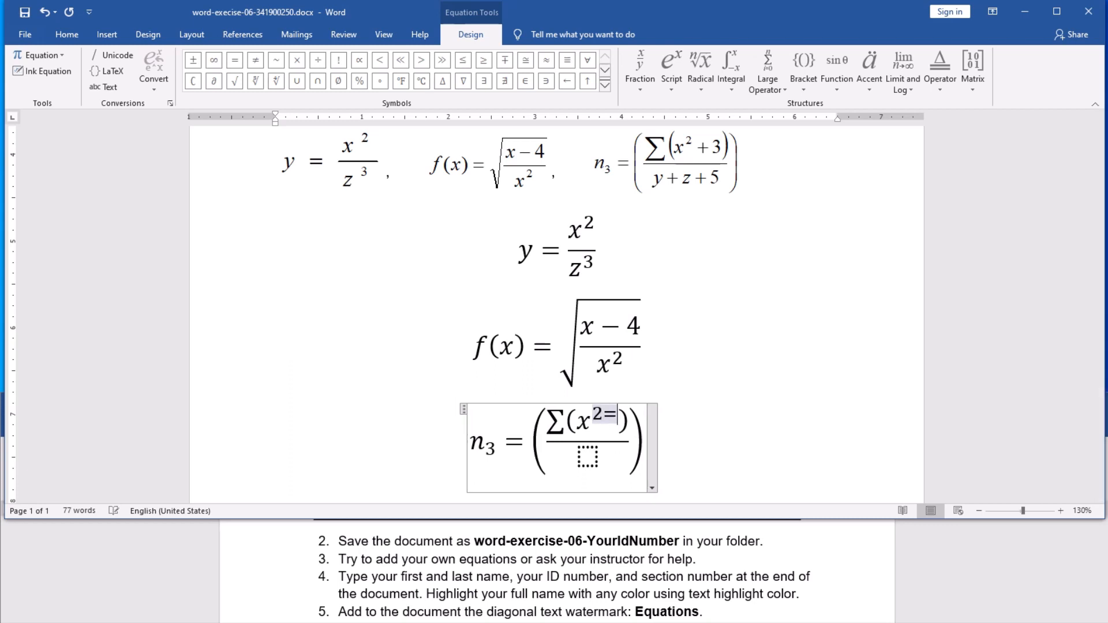
# Step: Complete the numerator as Σ(x² + 3) and enter y + z + 5 as the denominator
pyautogui.write('+')
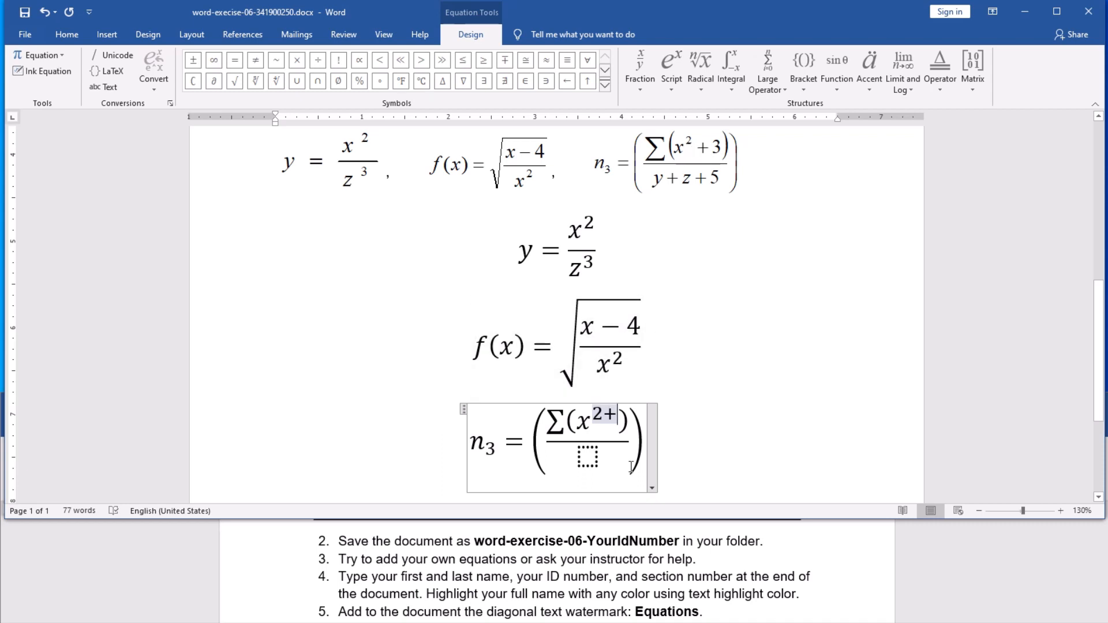
pyautogui.press('BackSpace')
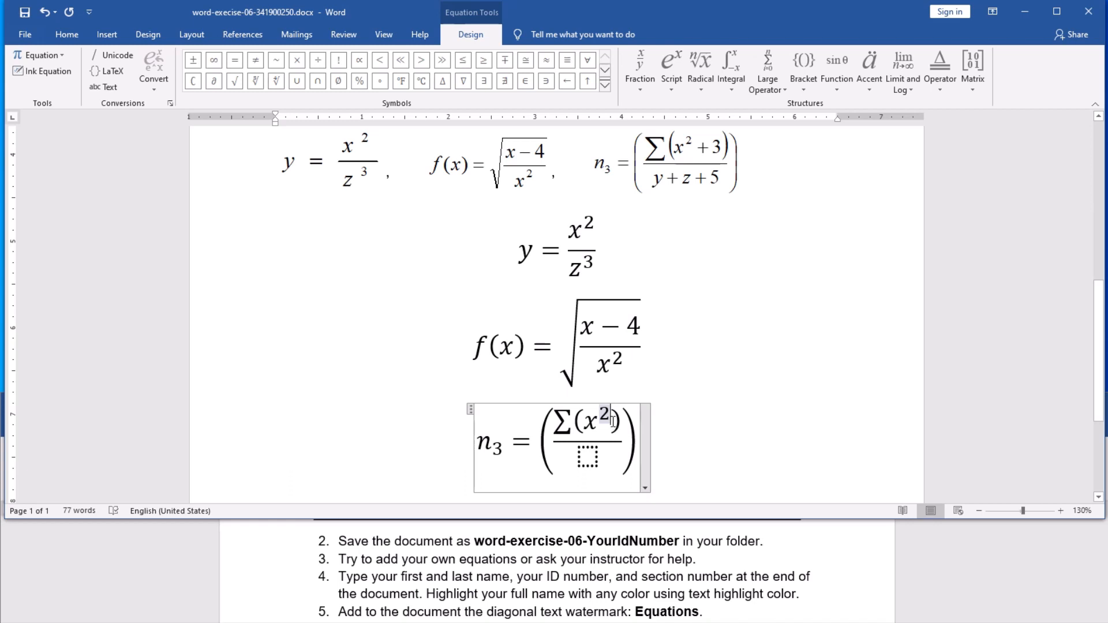
pyautogui.hotkey('shift', 'Left')
pyautogui.write('+ ')
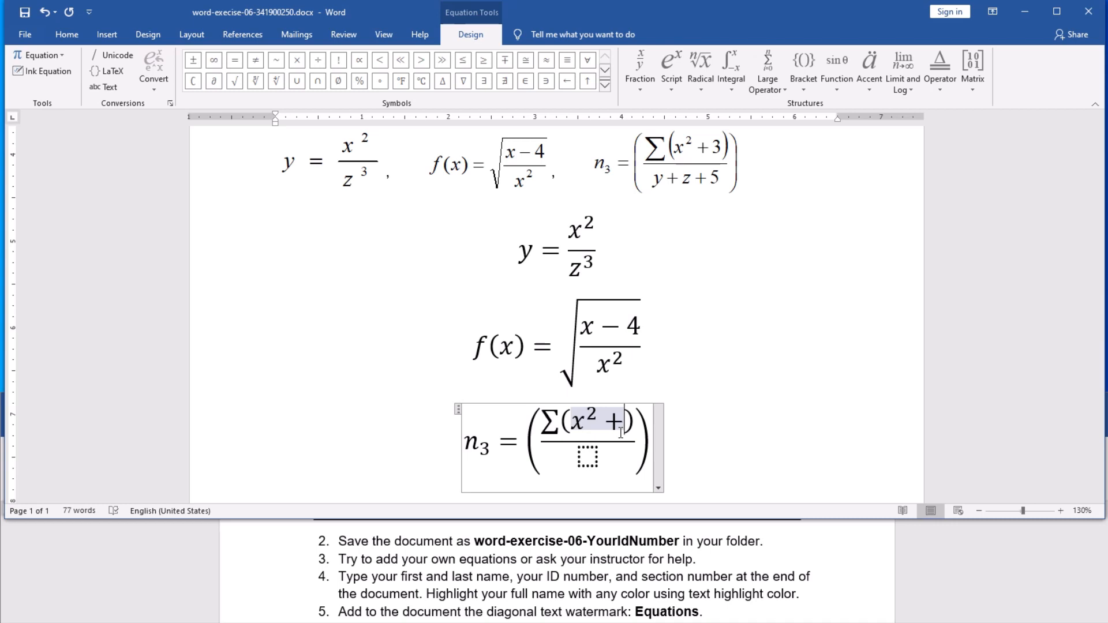
pyautogui.write('3')
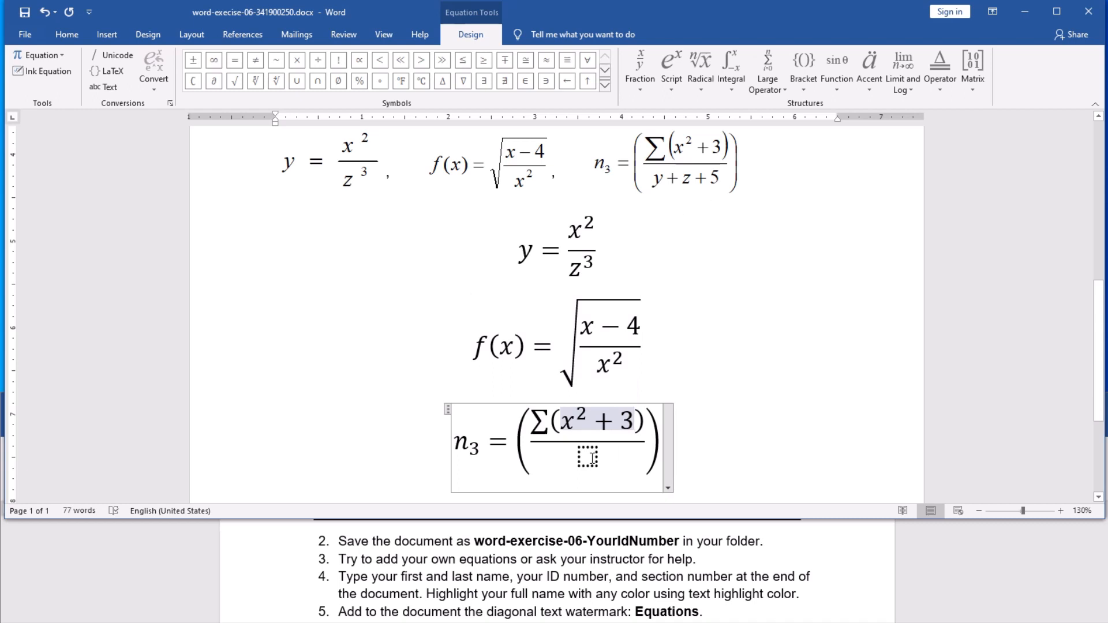
pyautogui.click(613, 474)
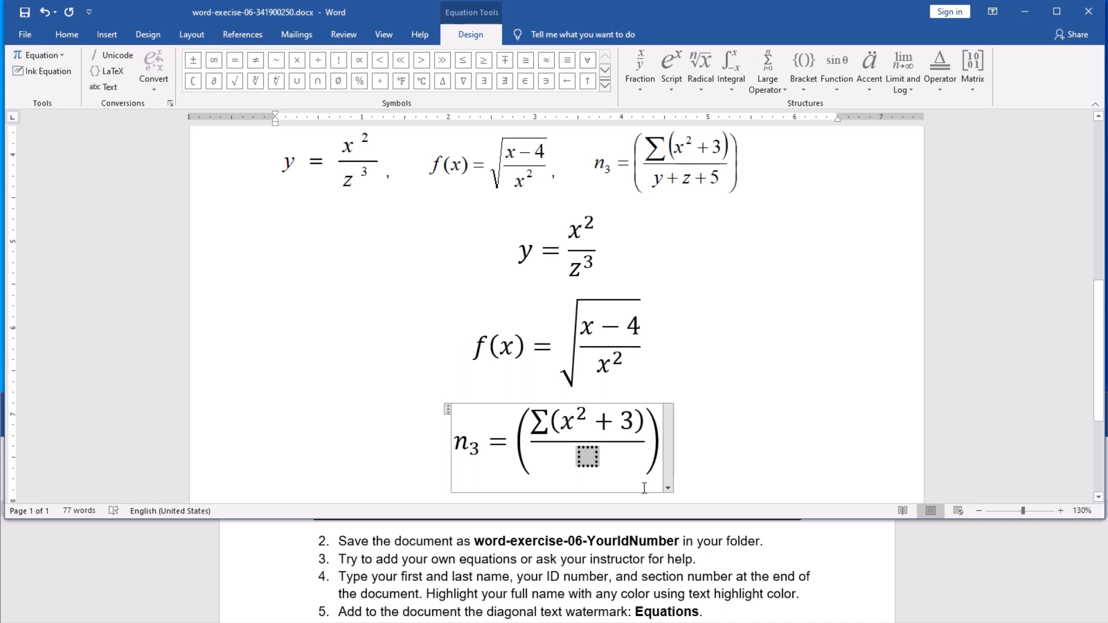
pyautogui.write('y ')
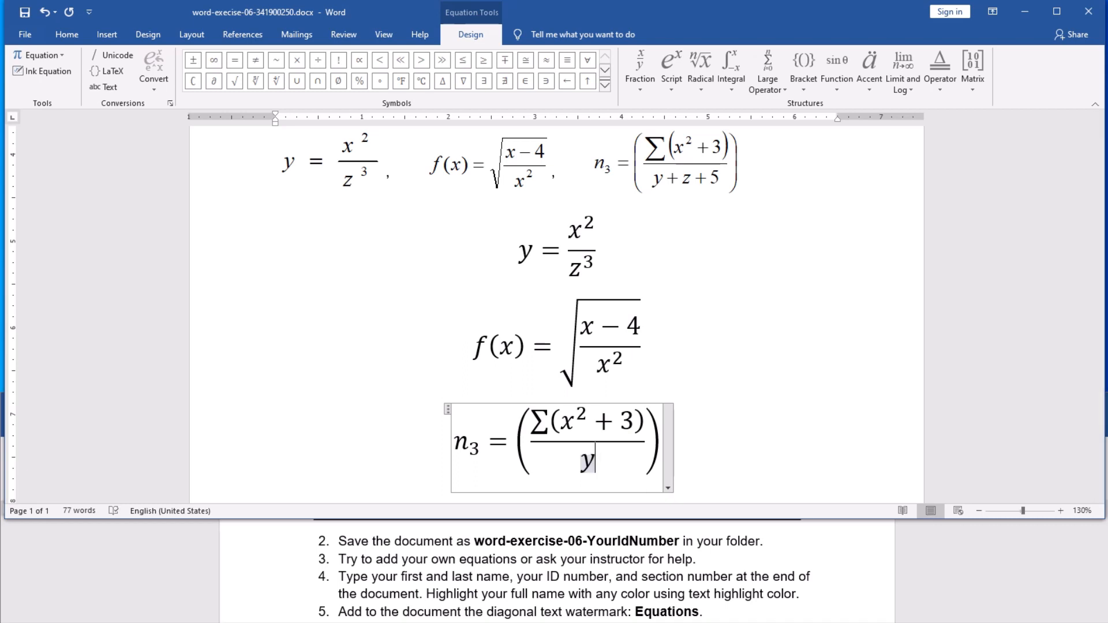
pyautogui.write('+ ')
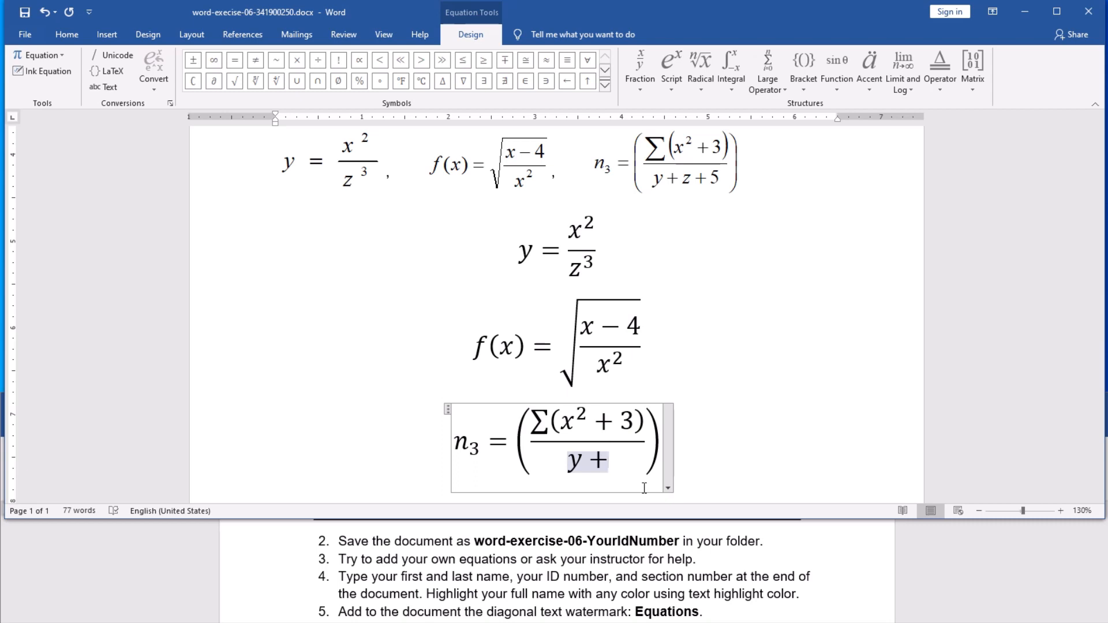
pyautogui.write('z + ')
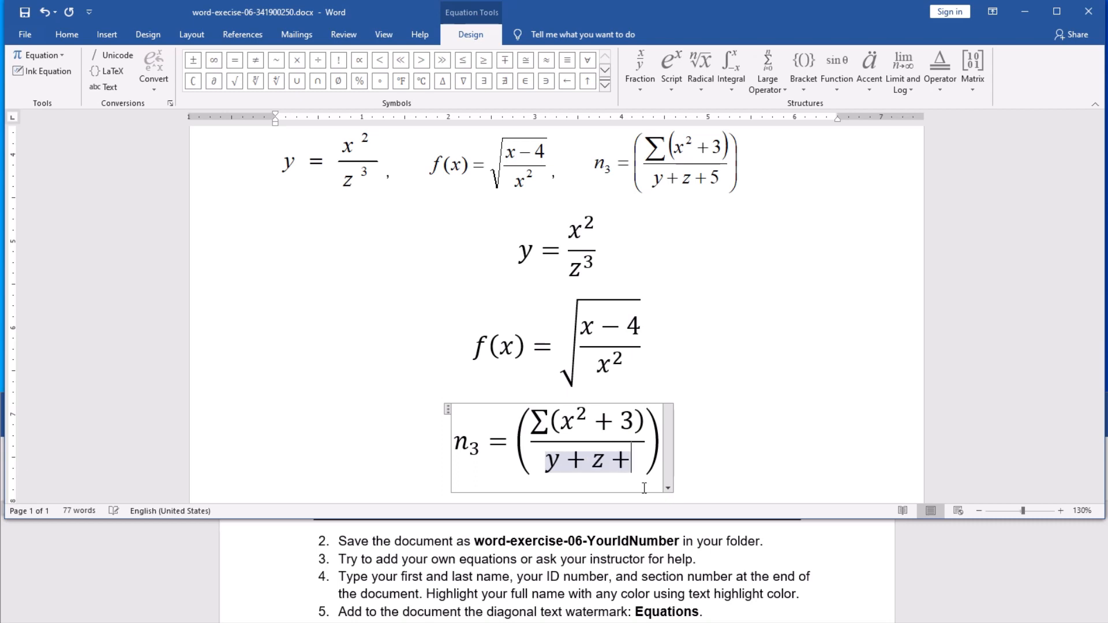
pyautogui.write('5')
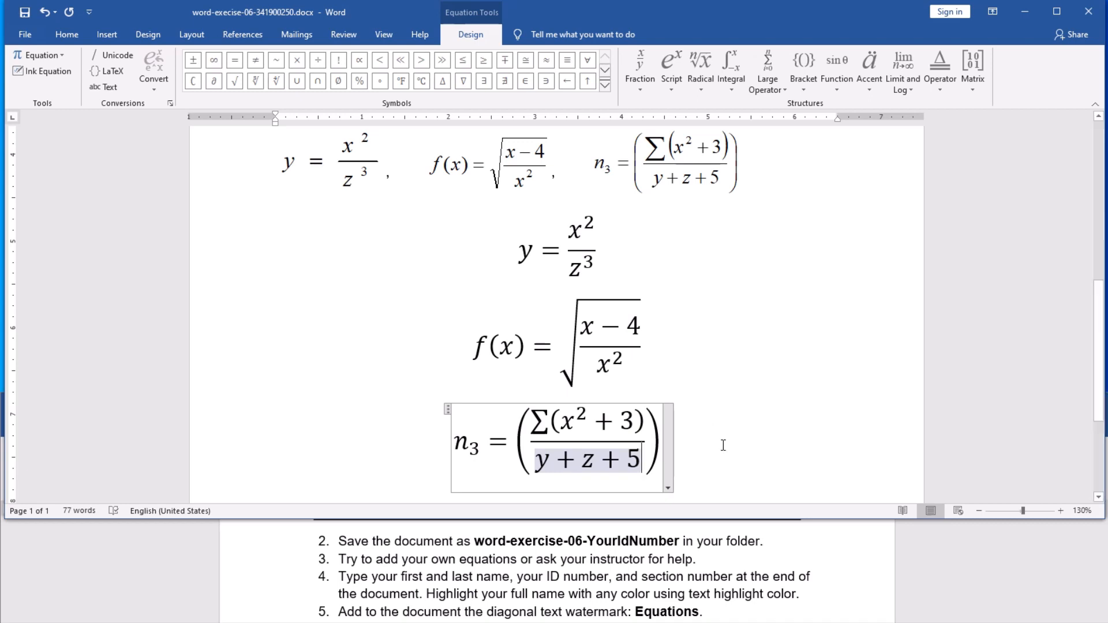
# Step: Finish the n₃ equation and switch it to an inline equation
pyautogui.click(760, 443)
pyautogui.scroll(-2, 761, 444)
pyautogui.scroll(1, 760, 445)
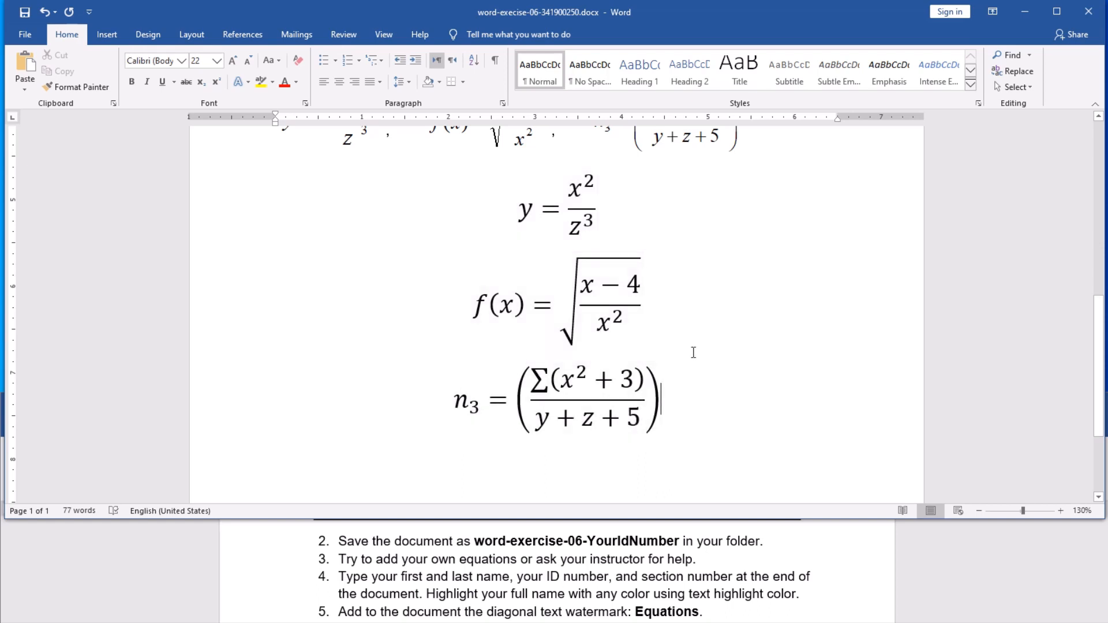
pyautogui.scroll(1, 519, 219)
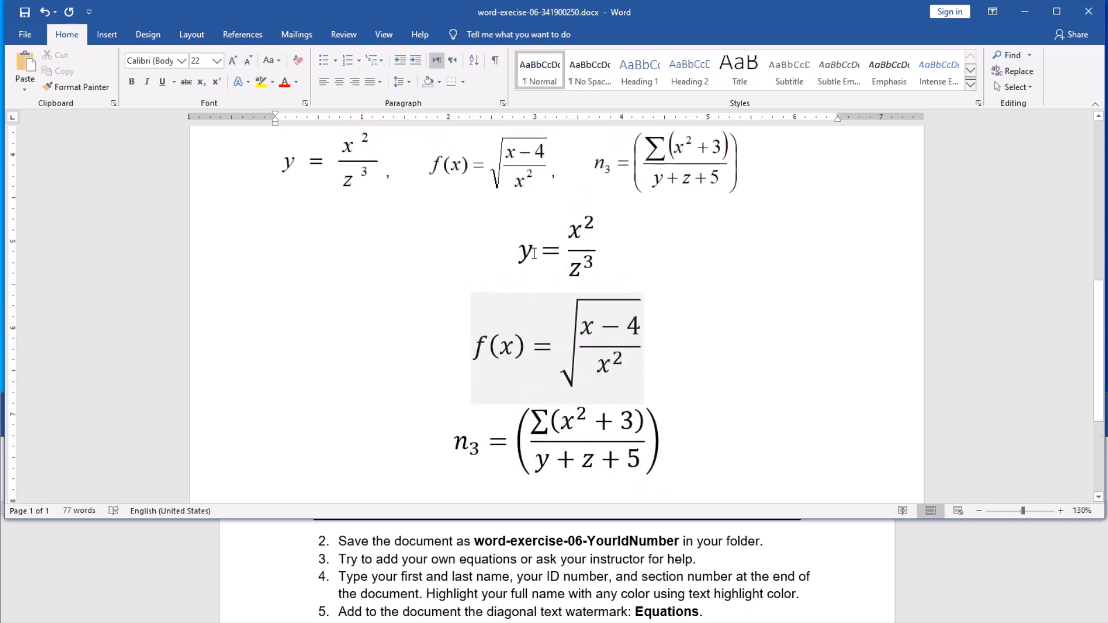
pyautogui.scroll(-1, 713, 336)
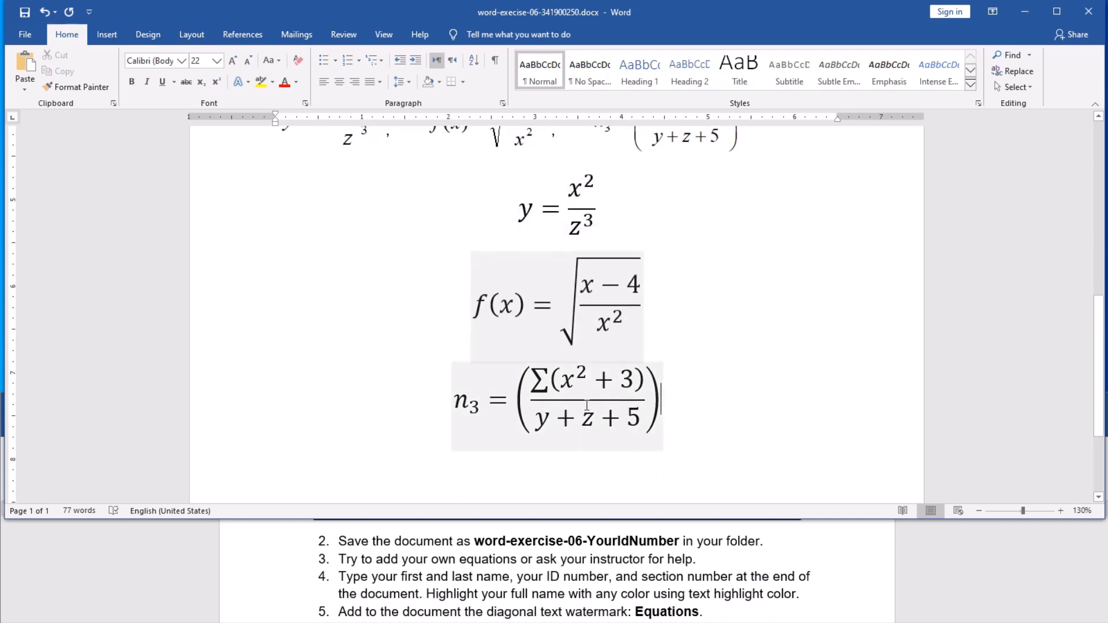
pyautogui.click(632, 398)
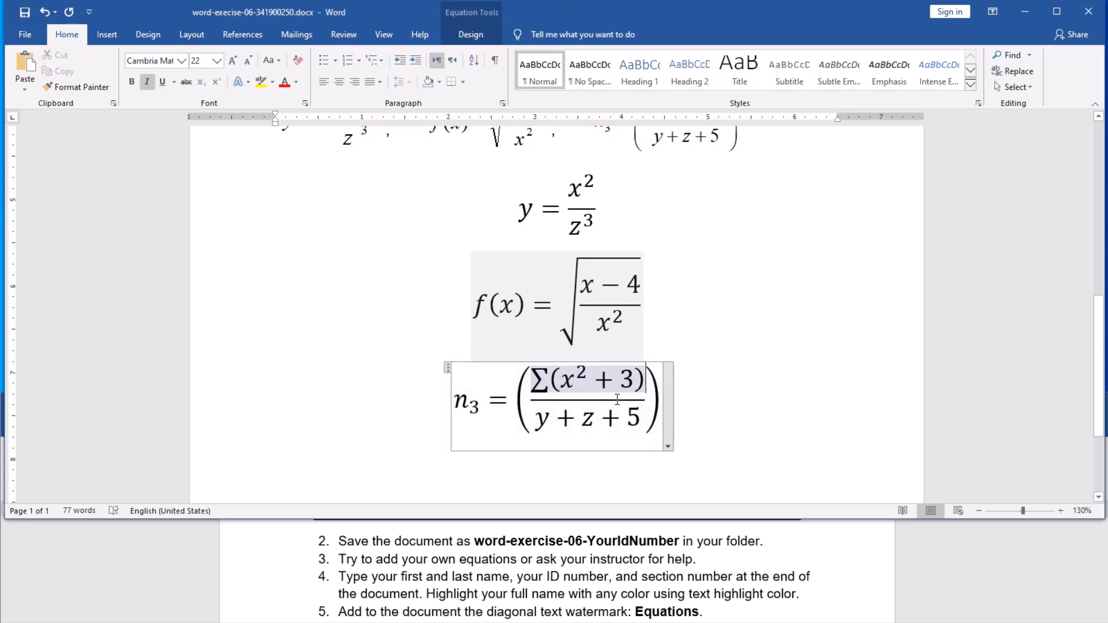
pyautogui.click(671, 386)
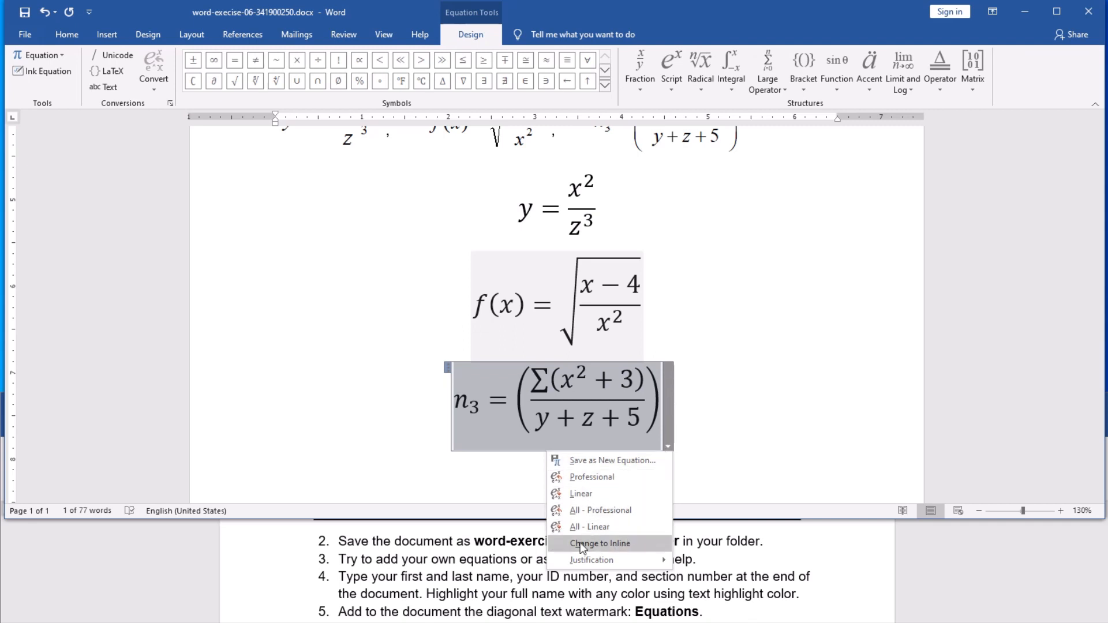
pyautogui.click(633, 549)
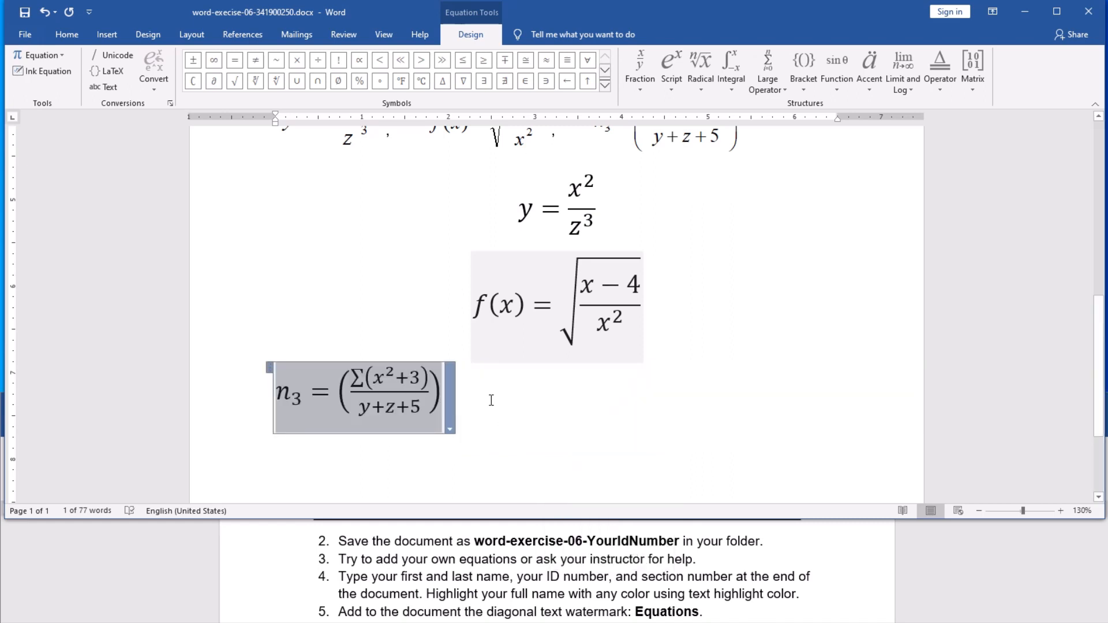
# Step: Change the f(x) and y = x²/z³ equations to inline as well
pyautogui.click(546, 306)
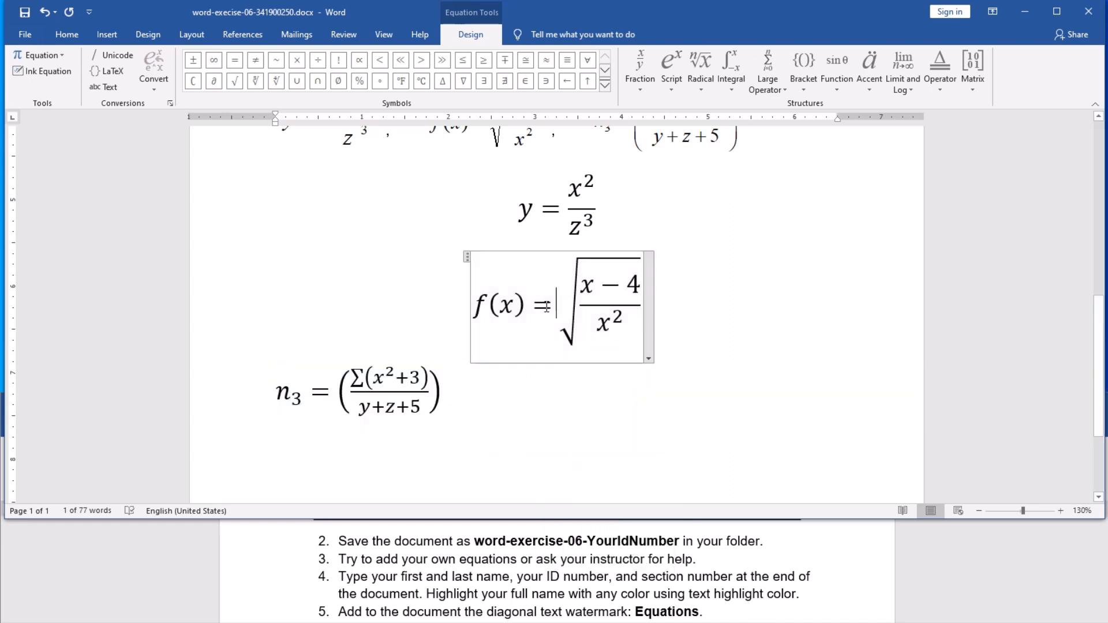
pyautogui.click(648, 287)
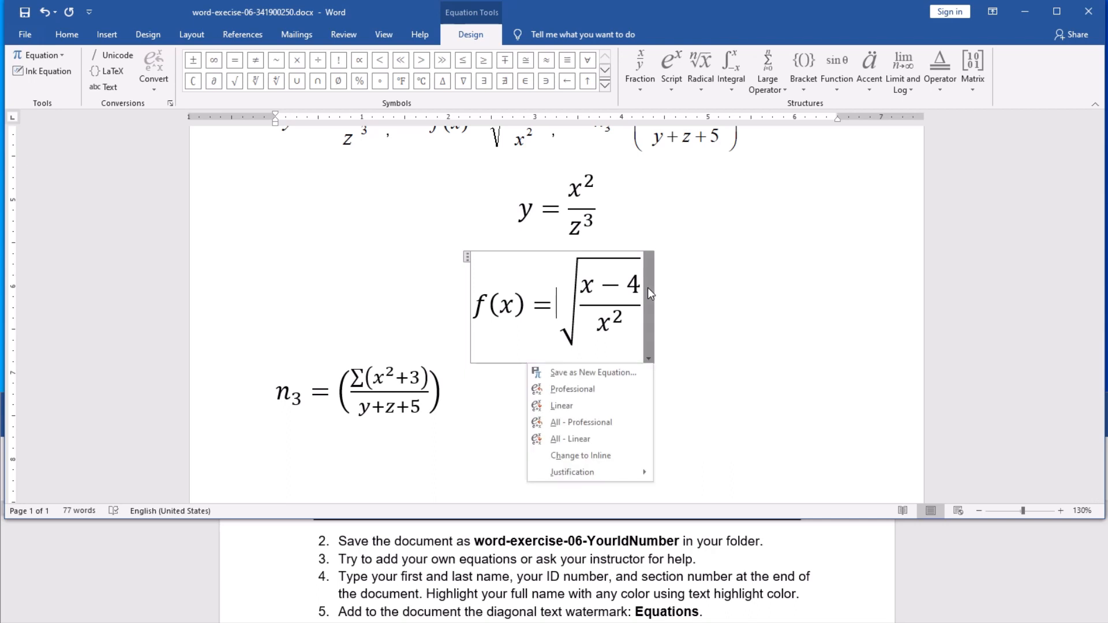
pyautogui.click(604, 456)
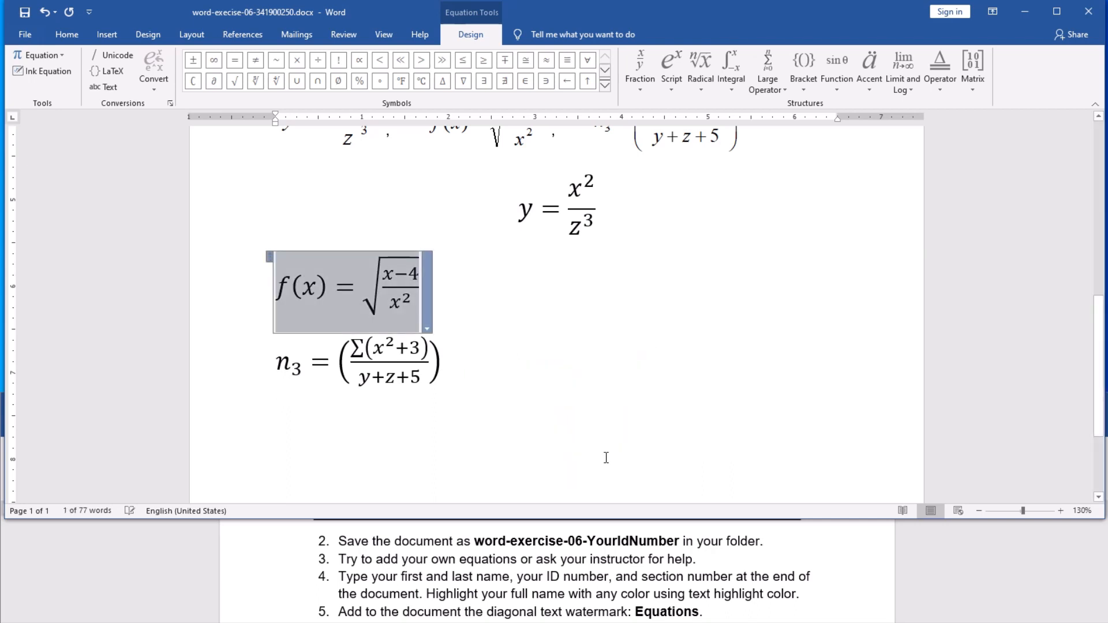
pyautogui.click(585, 226)
pyautogui.click(604, 226)
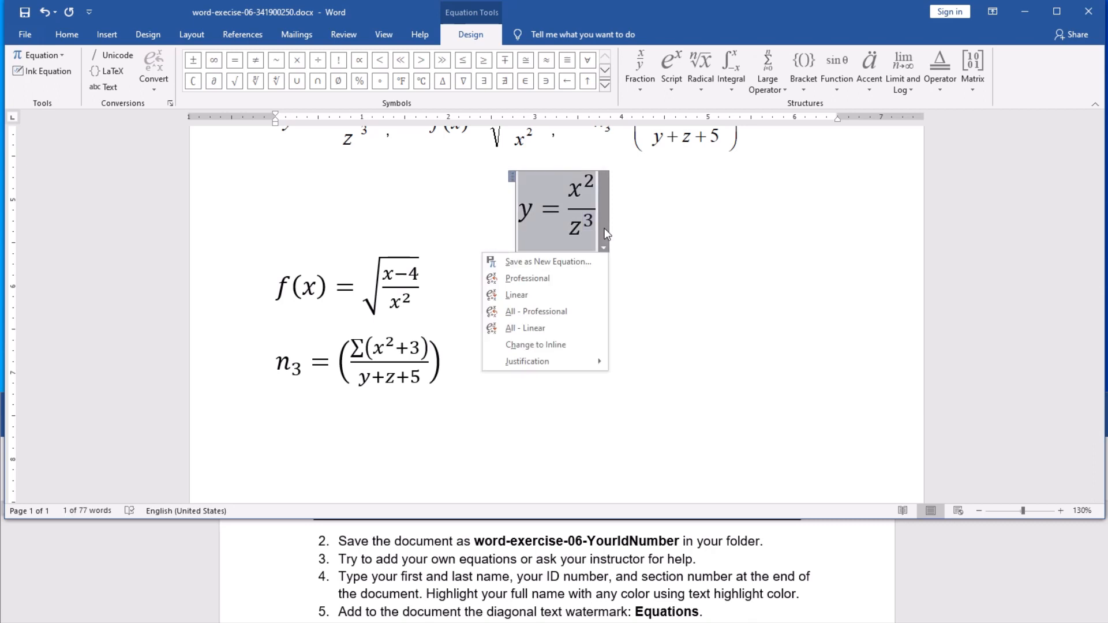
pyautogui.click(583, 344)
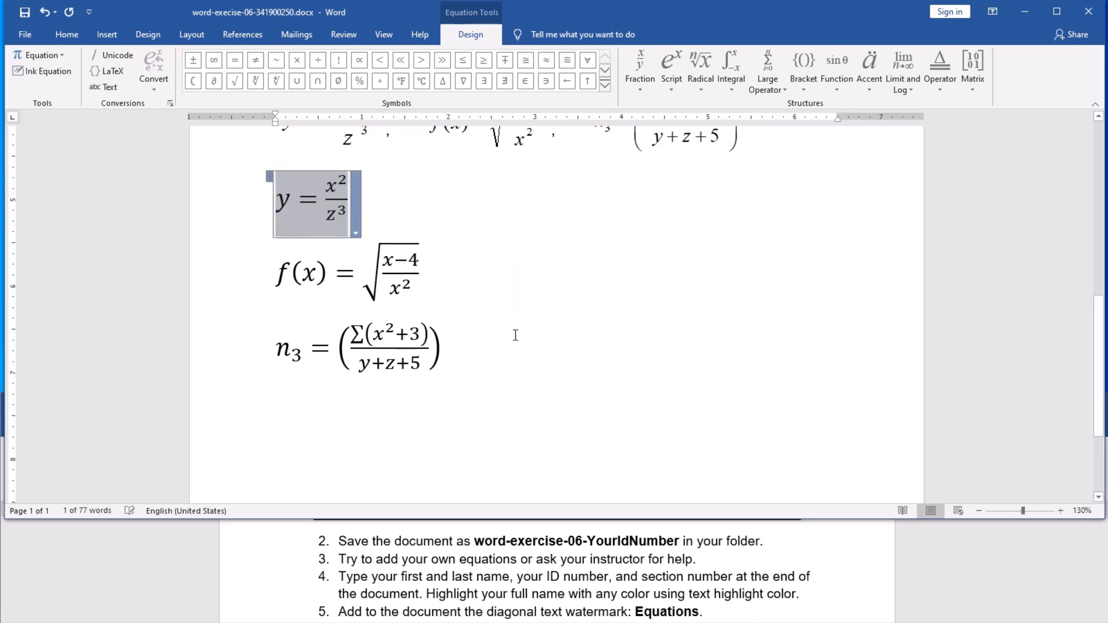
pyautogui.click(263, 289)
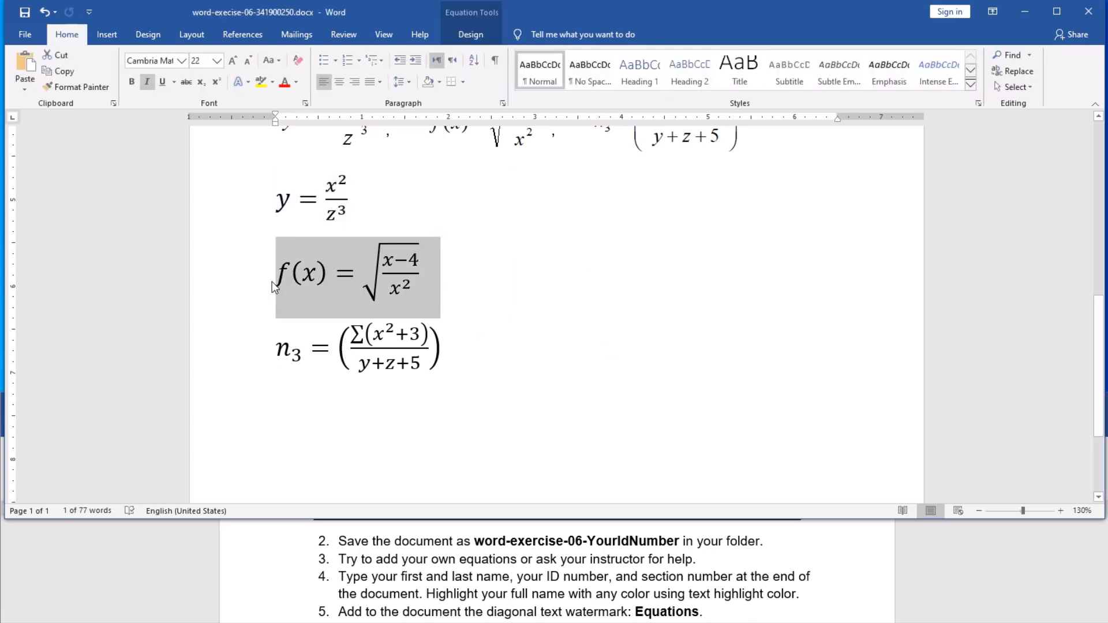
# Step: Join the f(x) and n₃ equations onto the y equation's line
pyautogui.click(275, 287)
pyautogui.click(374, 379)
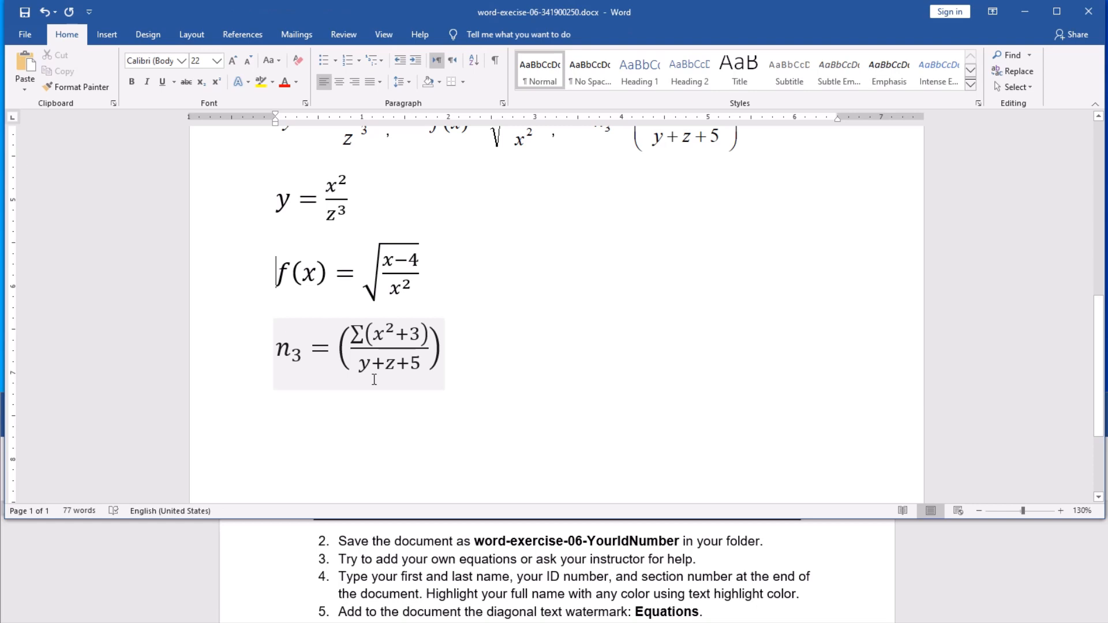
pyautogui.press('BackSpace')
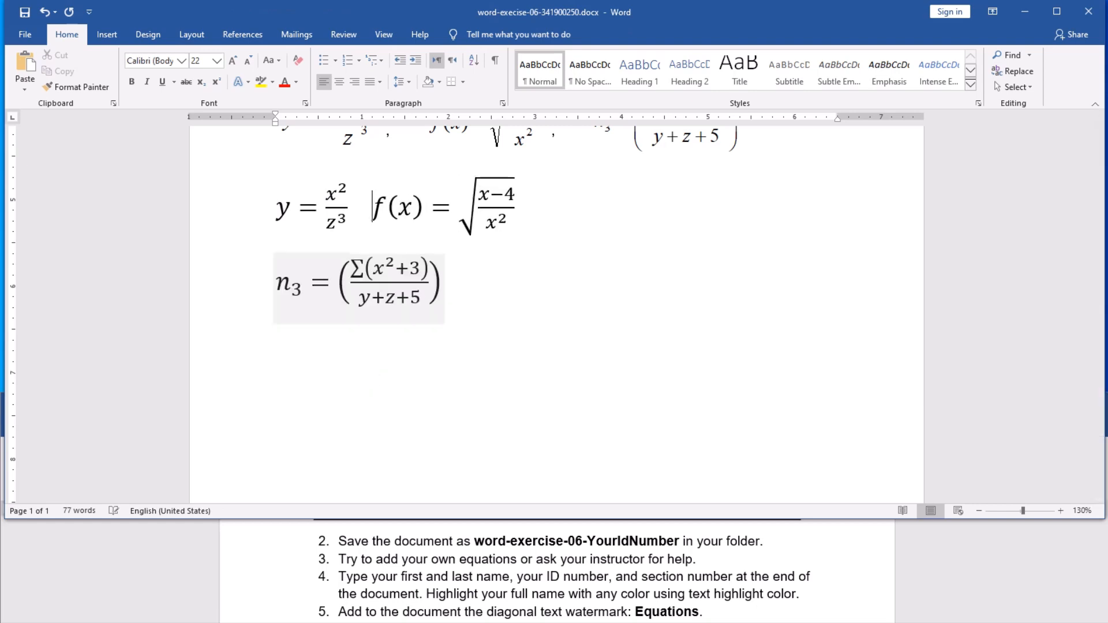
pyautogui.click(277, 289)
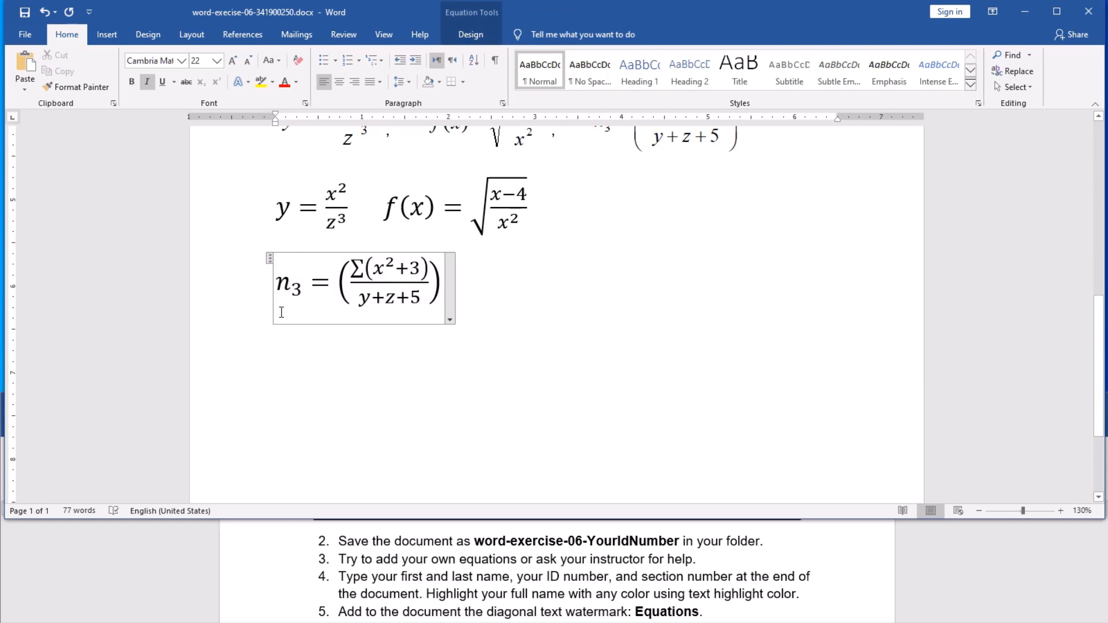
pyautogui.click(268, 290)
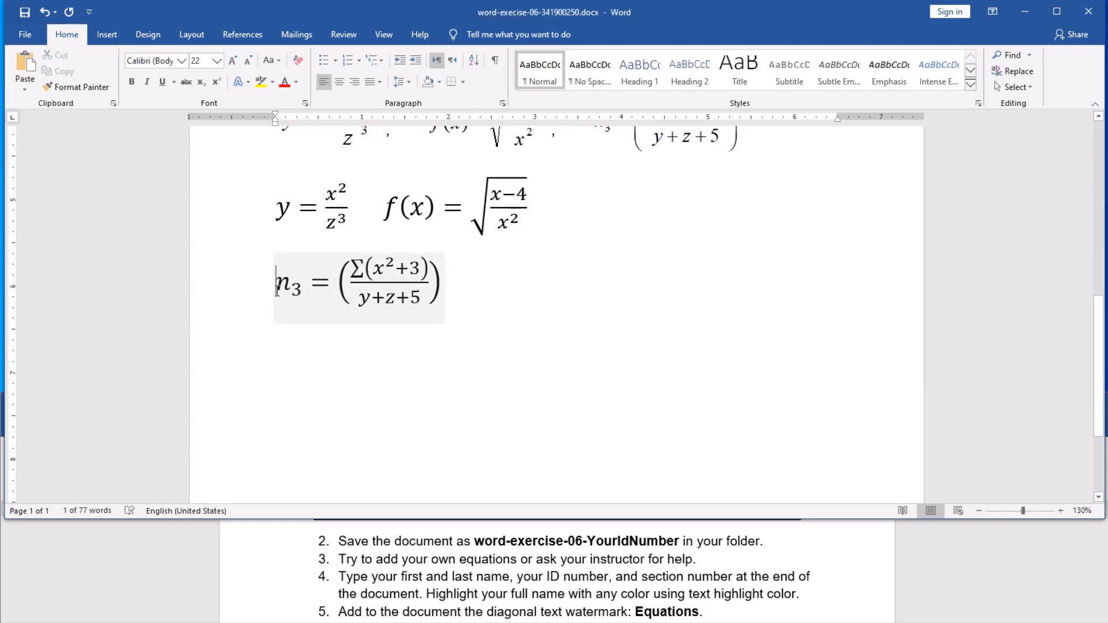
pyautogui.click(305, 342)
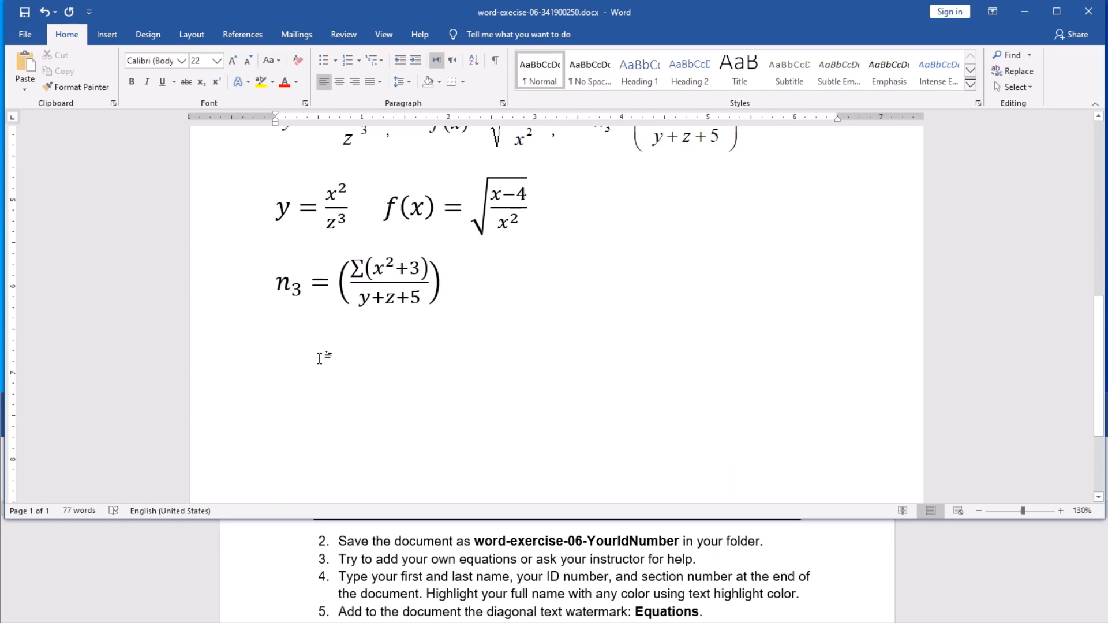
pyautogui.press('BackSpace')
# Step: Add extra spacing before the n₃ equation to separate it
pyautogui.rightClick(320, 358)
pyautogui.click(321, 357)
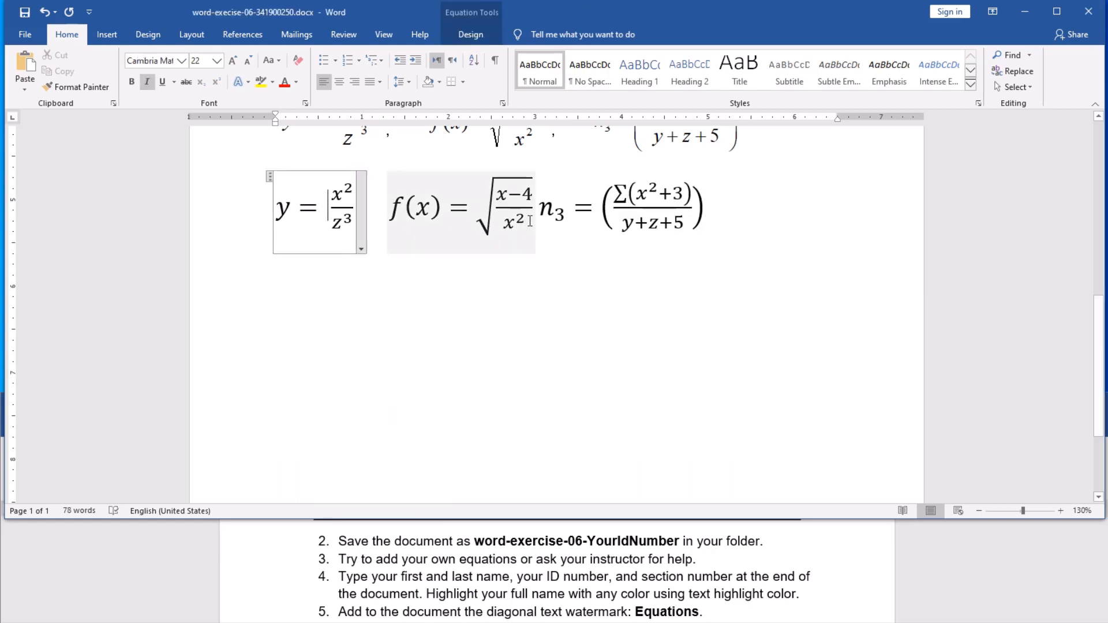
pyautogui.click(536, 243)
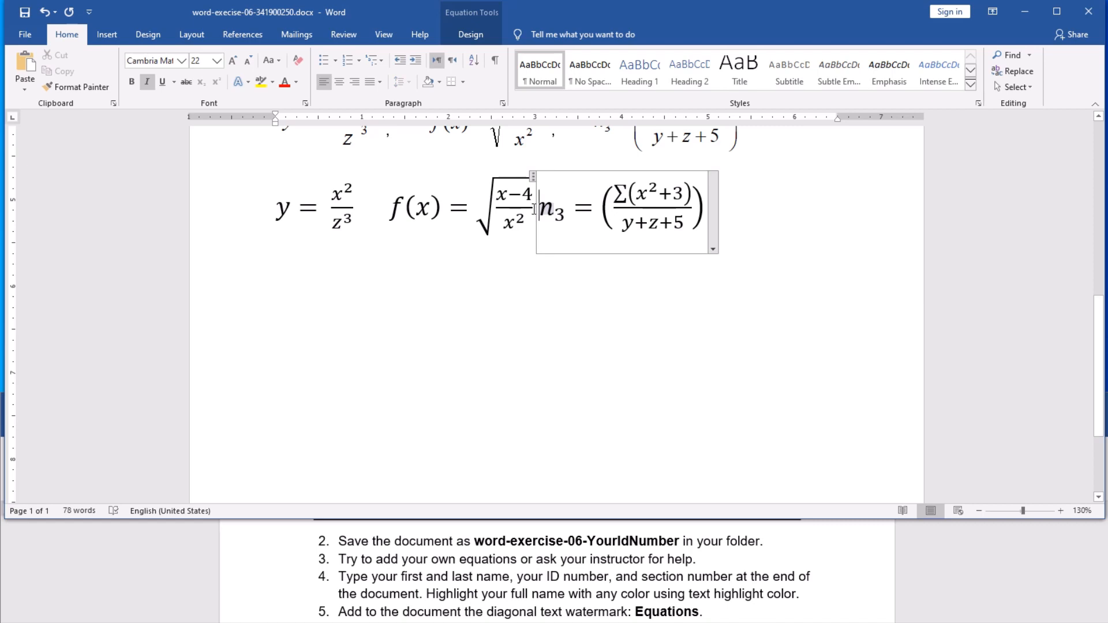
pyautogui.click(536, 231)
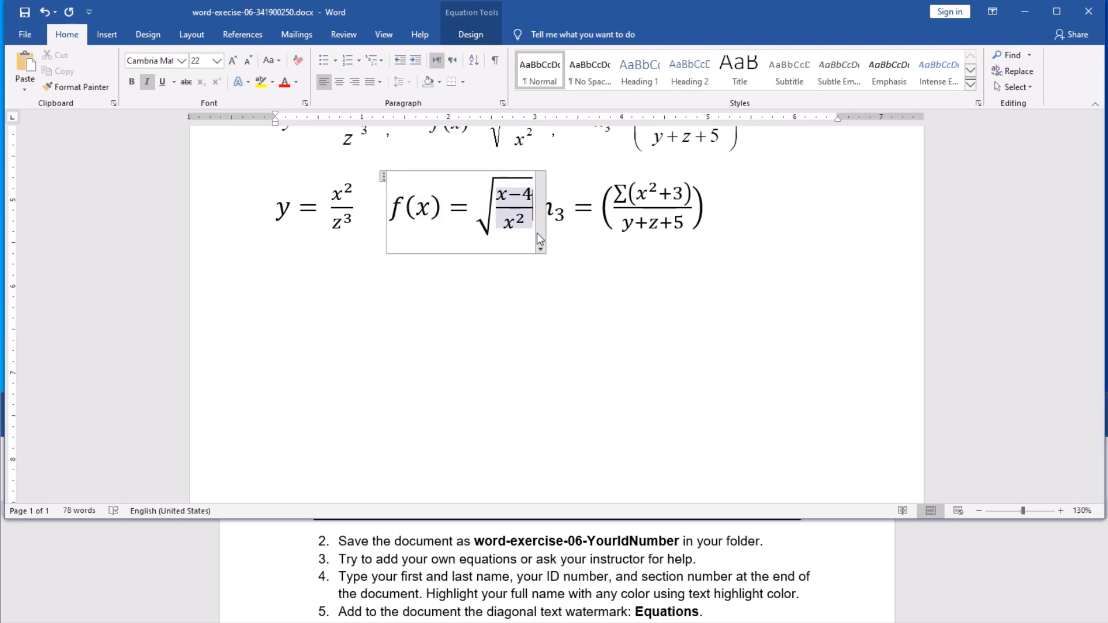
pyautogui.click(558, 211)
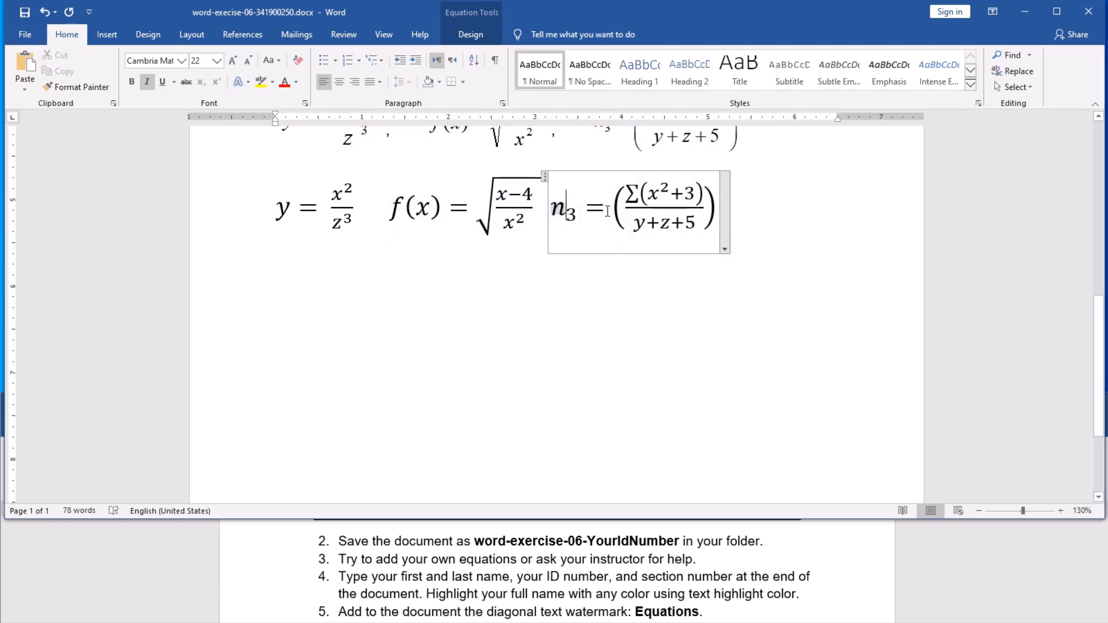
pyautogui.click(549, 206)
pyautogui.press('Left')
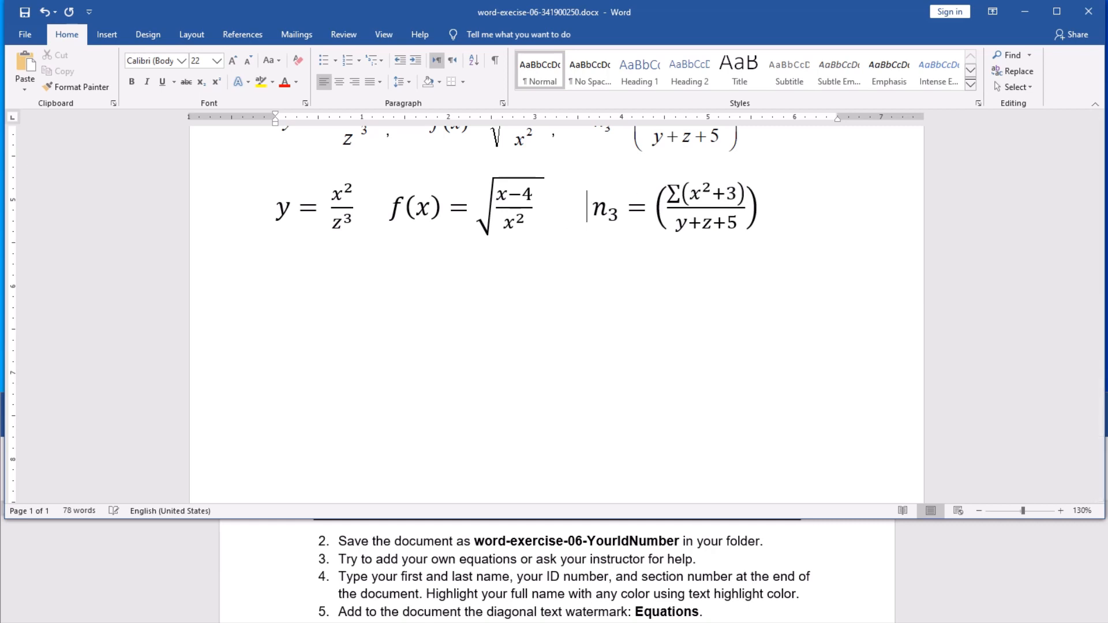
pyautogui.scroll(1, 502, 294)
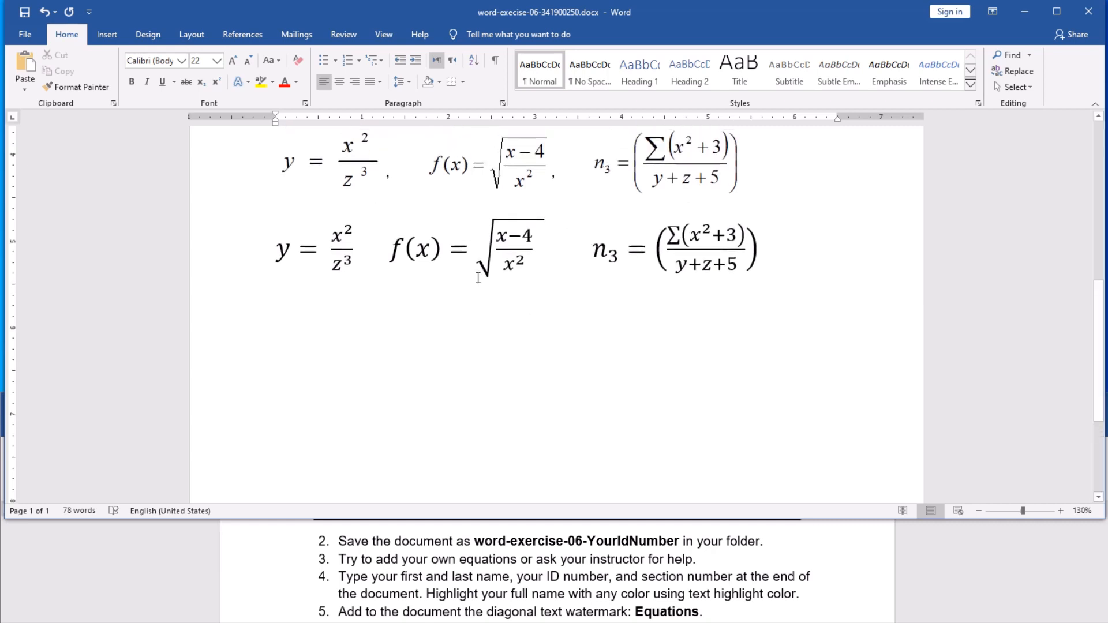
# Step: Change the y = x²/z³ equation back to Display so it sits centred above f(x) and n₃
pyautogui.scroll(1, 524, 290)
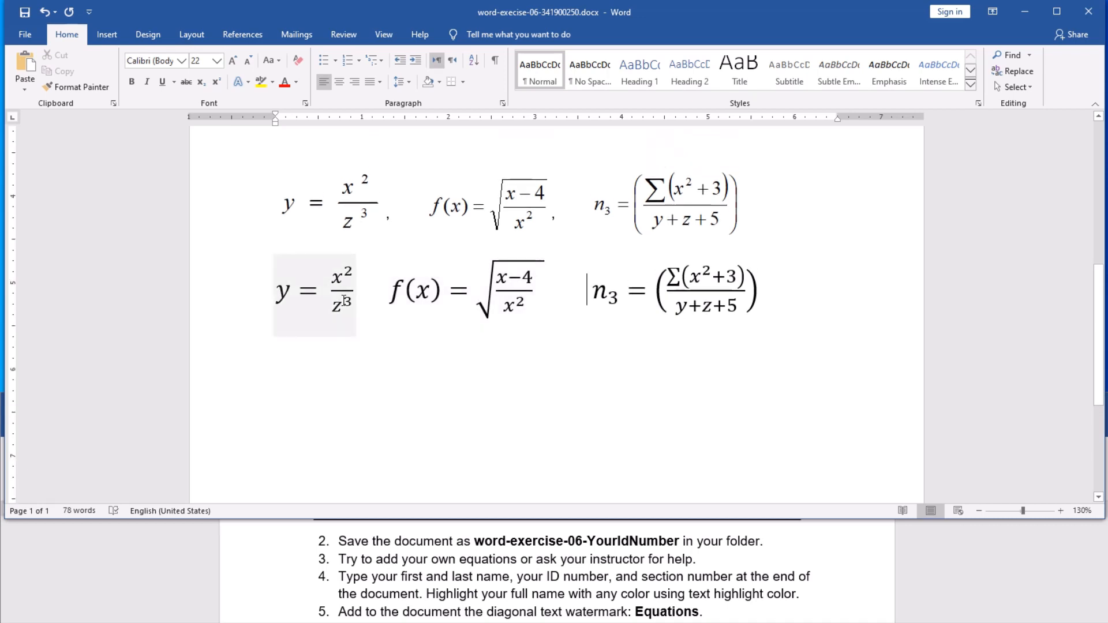
pyautogui.click(324, 290)
pyautogui.click(362, 296)
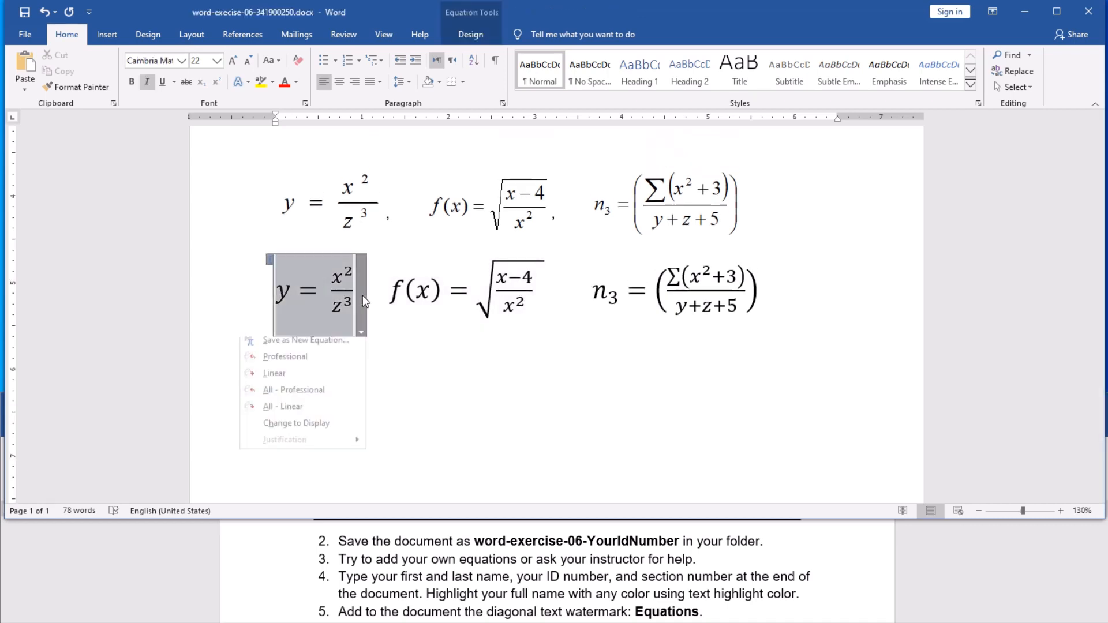
pyautogui.click(318, 429)
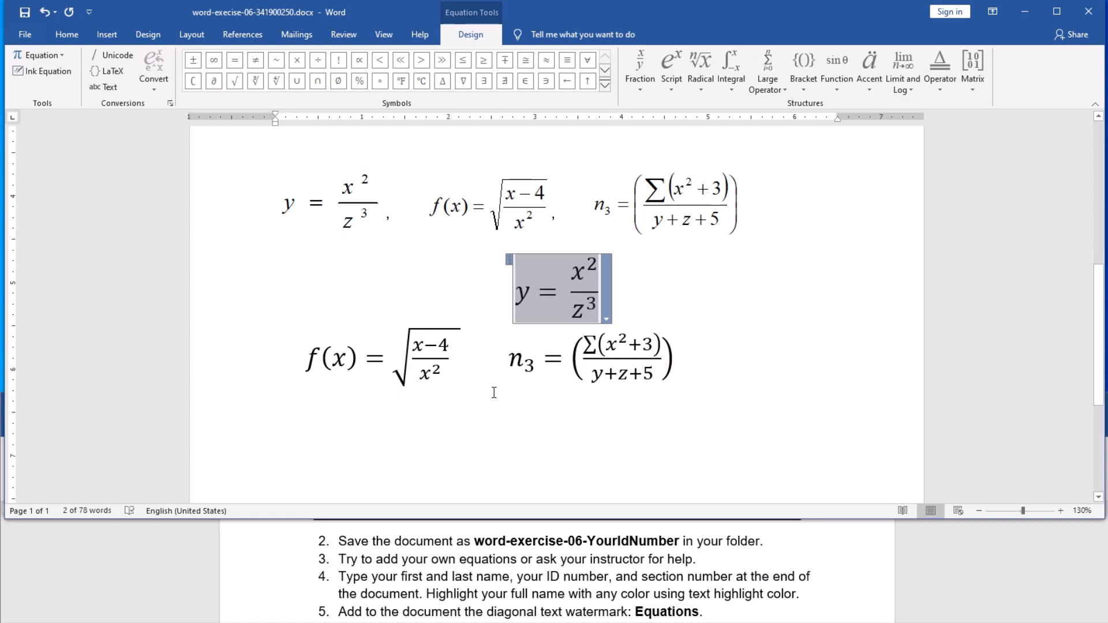
pyautogui.click(492, 369)
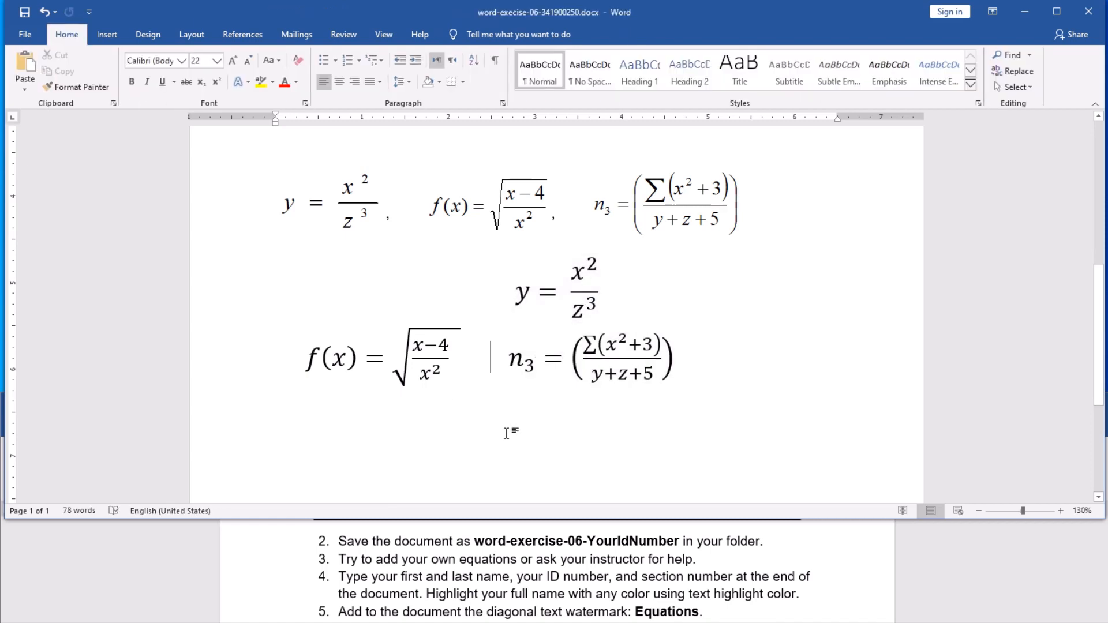
pyautogui.scroll(1, 508, 433)
pyautogui.scroll(-1, 508, 434)
pyautogui.scroll(-1, 507, 434)
pyautogui.scroll(1, 506, 433)
pyautogui.scroll(2, 440, 407)
pyautogui.scroll(-2, 441, 405)
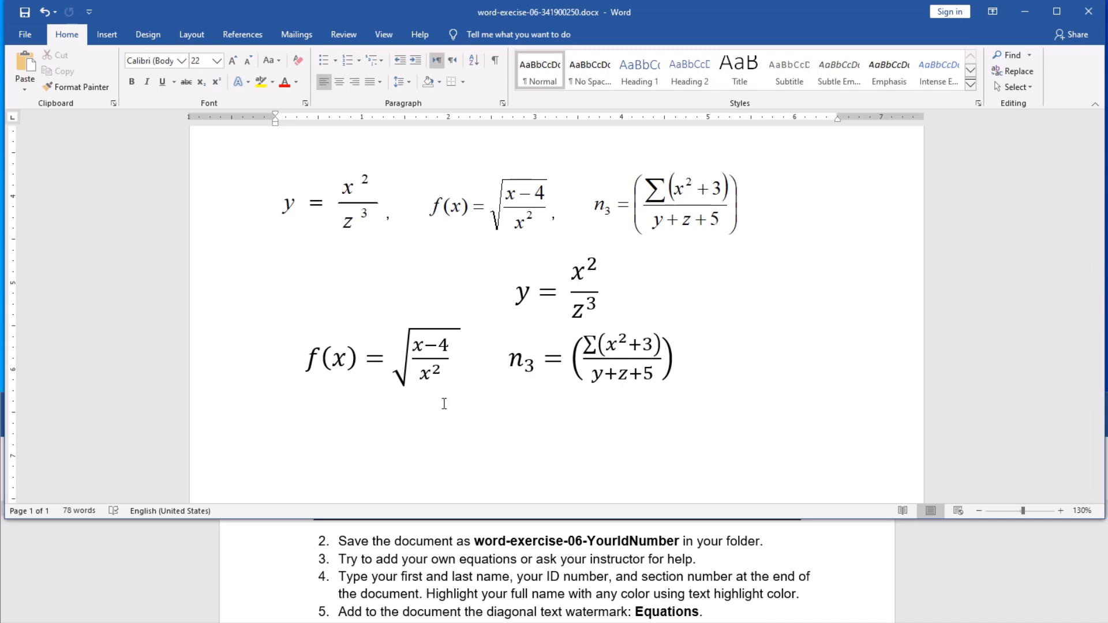
pyautogui.scroll(-2, 516, 412)
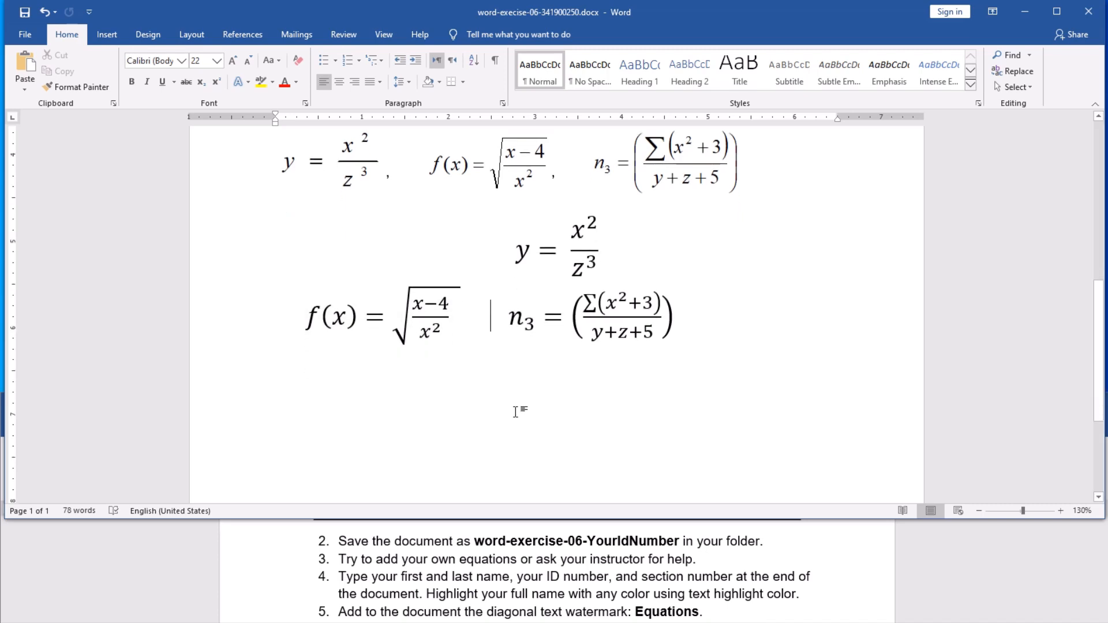
pyautogui.click(429, 299)
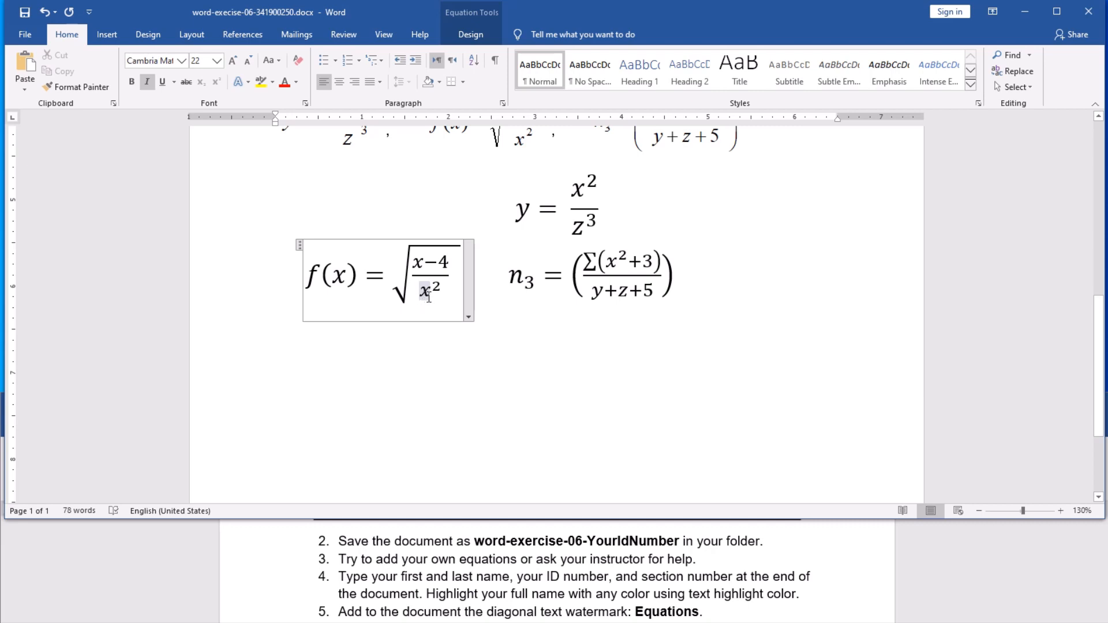
# Step: Expand the equation symbols gallery and switch it to Greek Letters
pyautogui.click(470, 36)
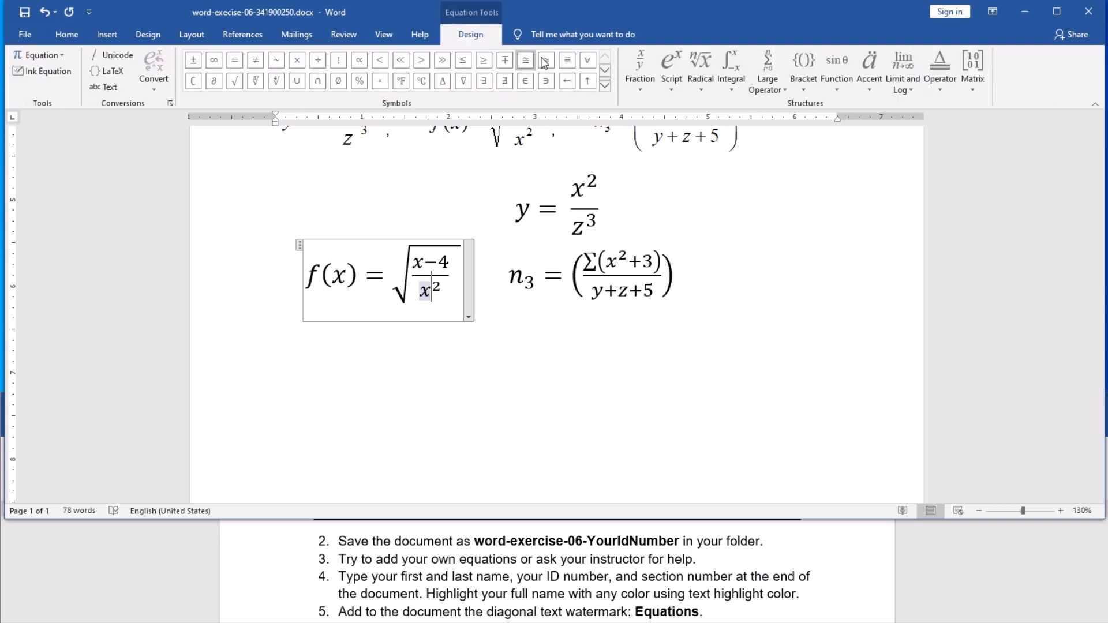
pyautogui.click(604, 88)
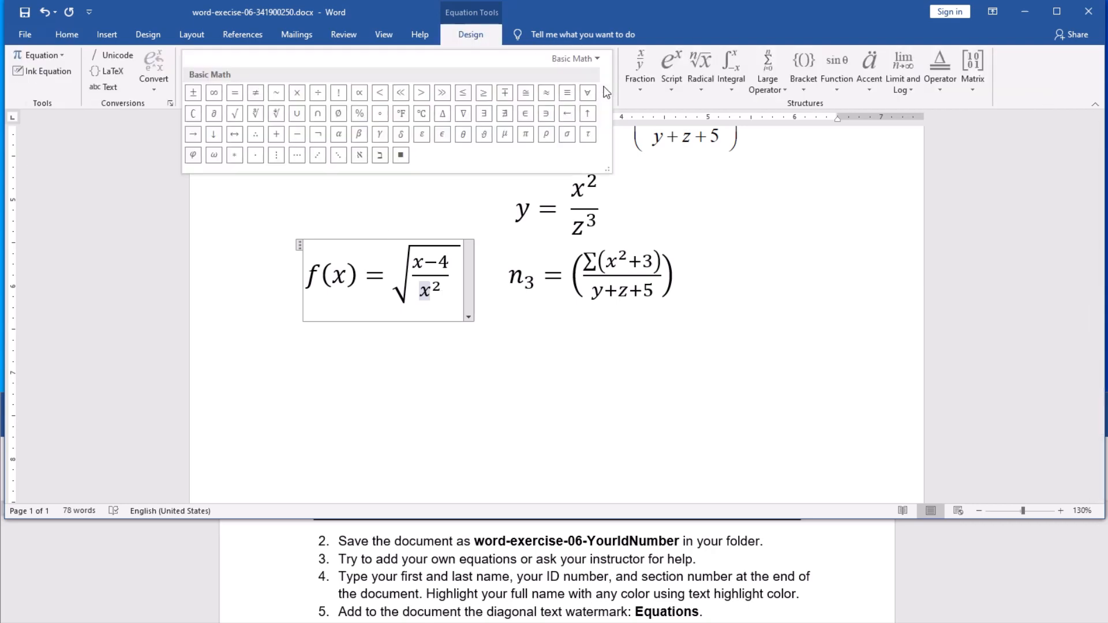
pyautogui.click(580, 61)
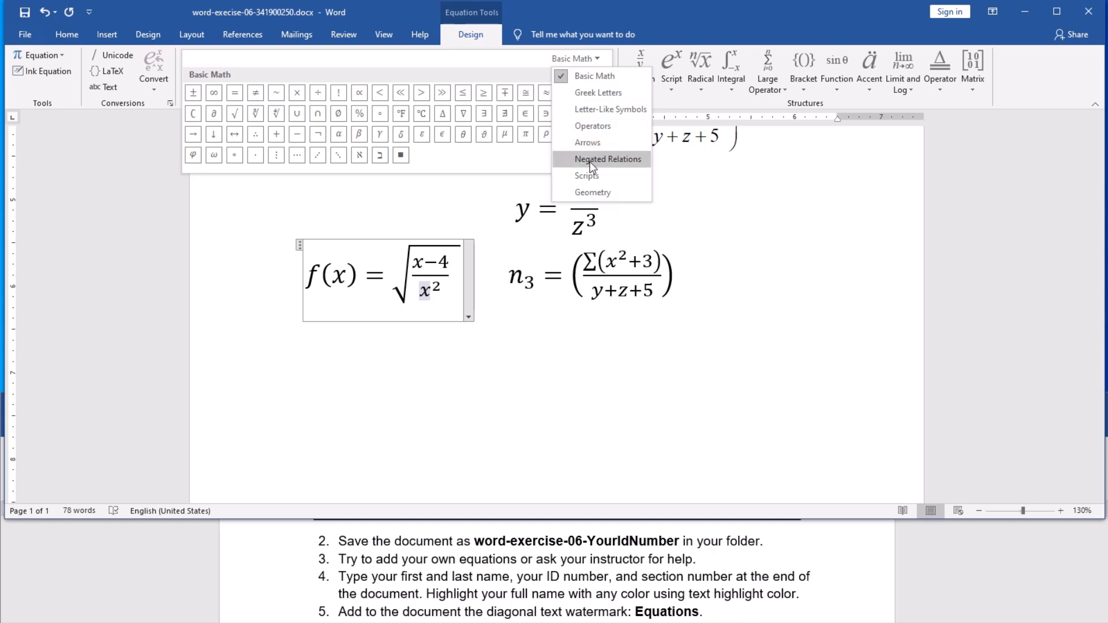
pyautogui.click(593, 94)
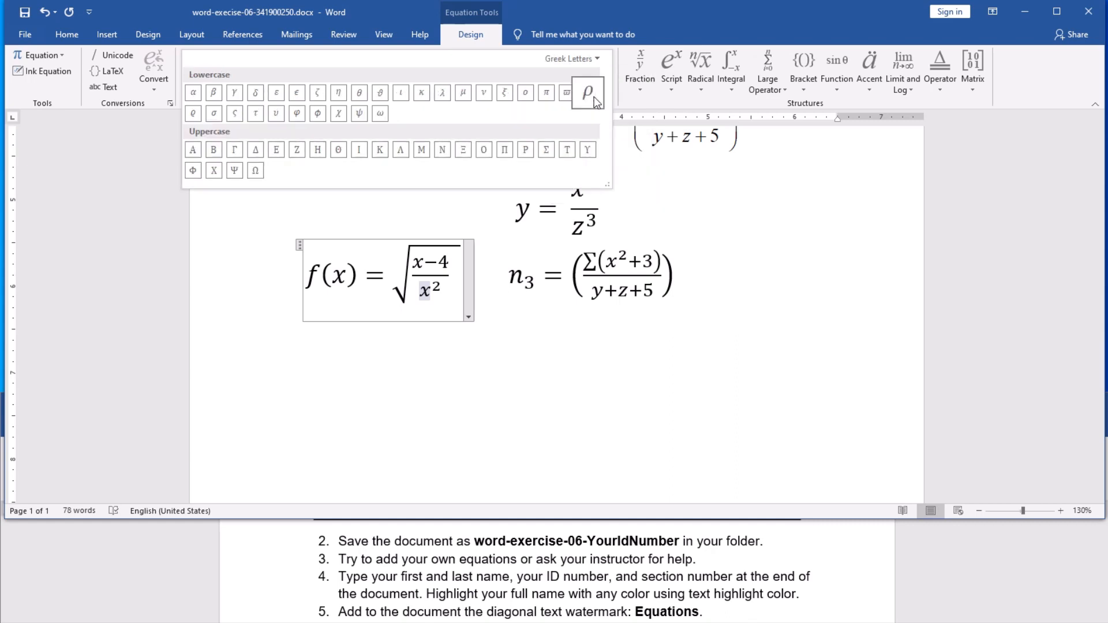
pyautogui.click(591, 60)
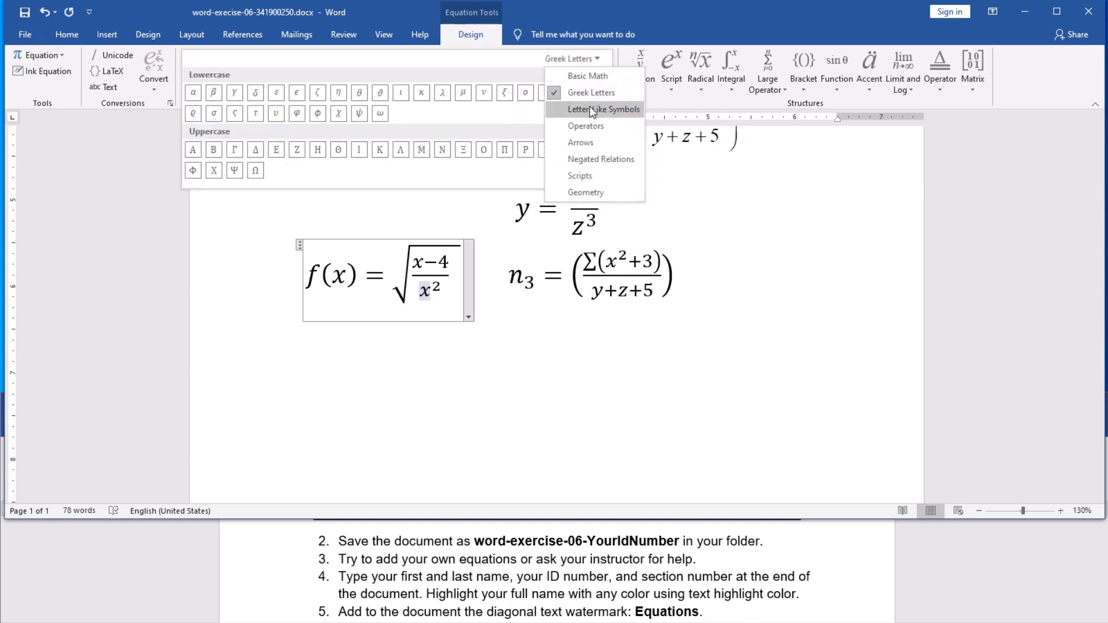
pyautogui.click(591, 108)
pyautogui.click(580, 59)
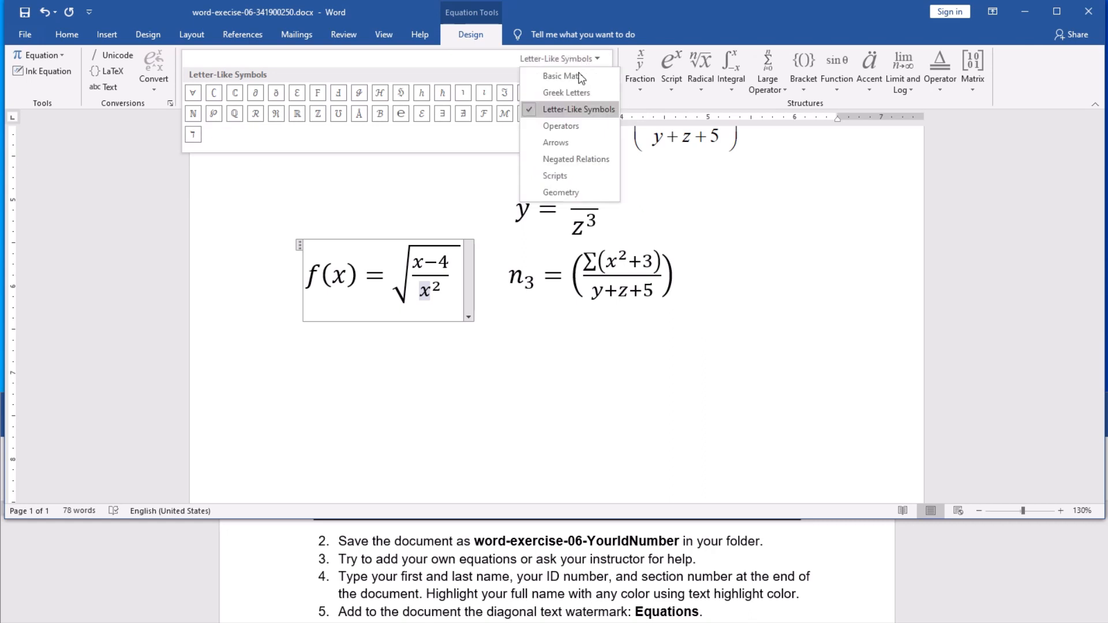
pyautogui.click(571, 127)
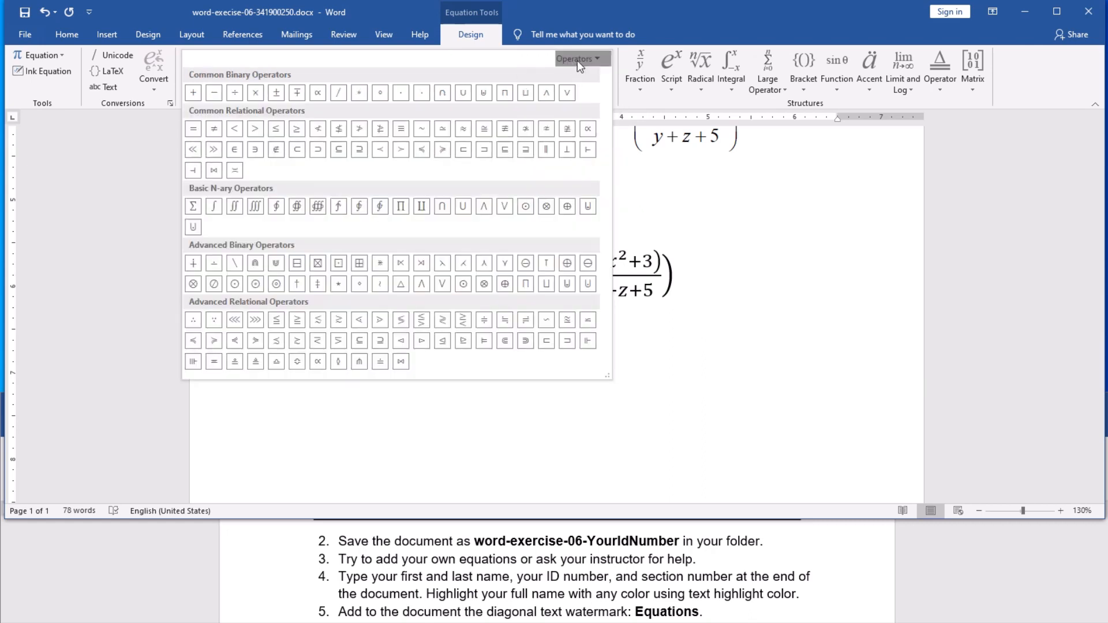
pyautogui.click(577, 60)
pyautogui.click(587, 142)
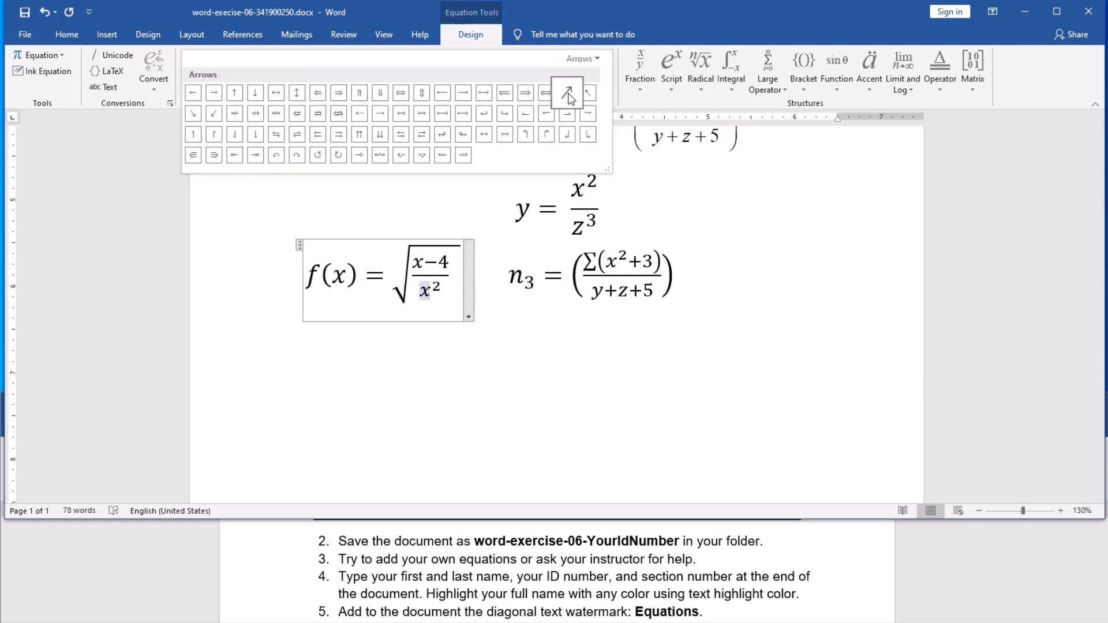
pyautogui.click(578, 59)
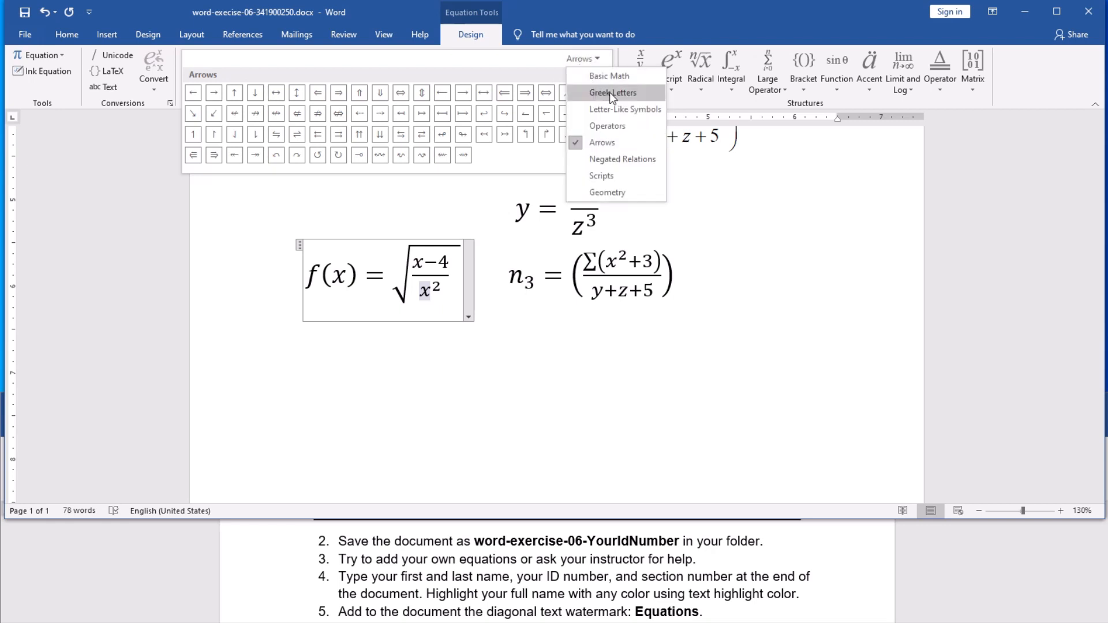
pyautogui.click(627, 93)
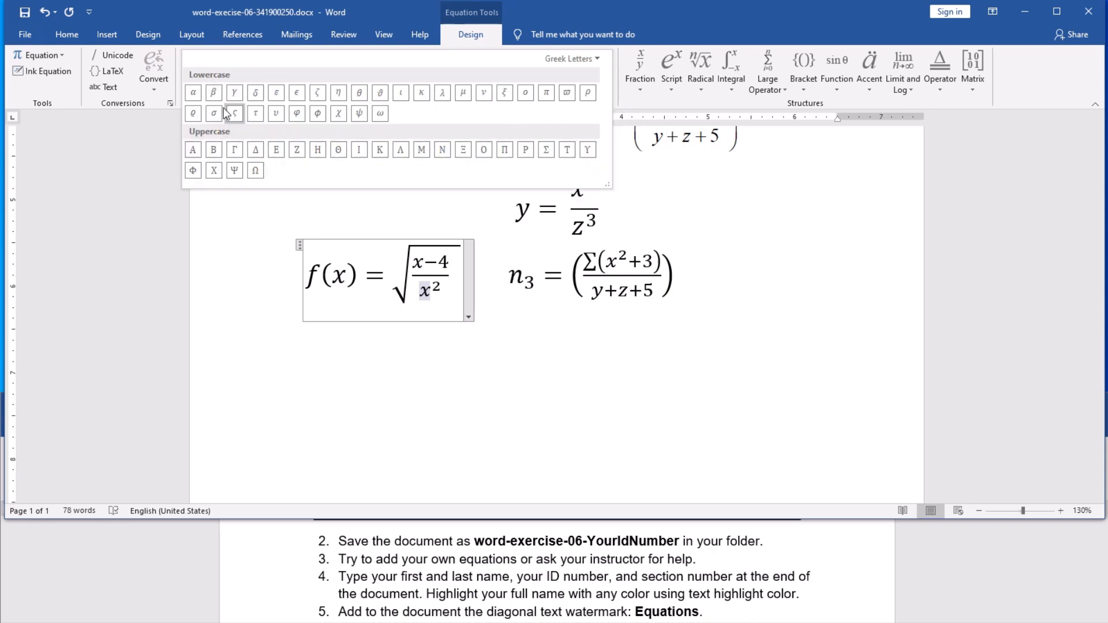
# Step: Replace x with λ in the f(x) denominator so it reads λ²
pyautogui.click(442, 98)
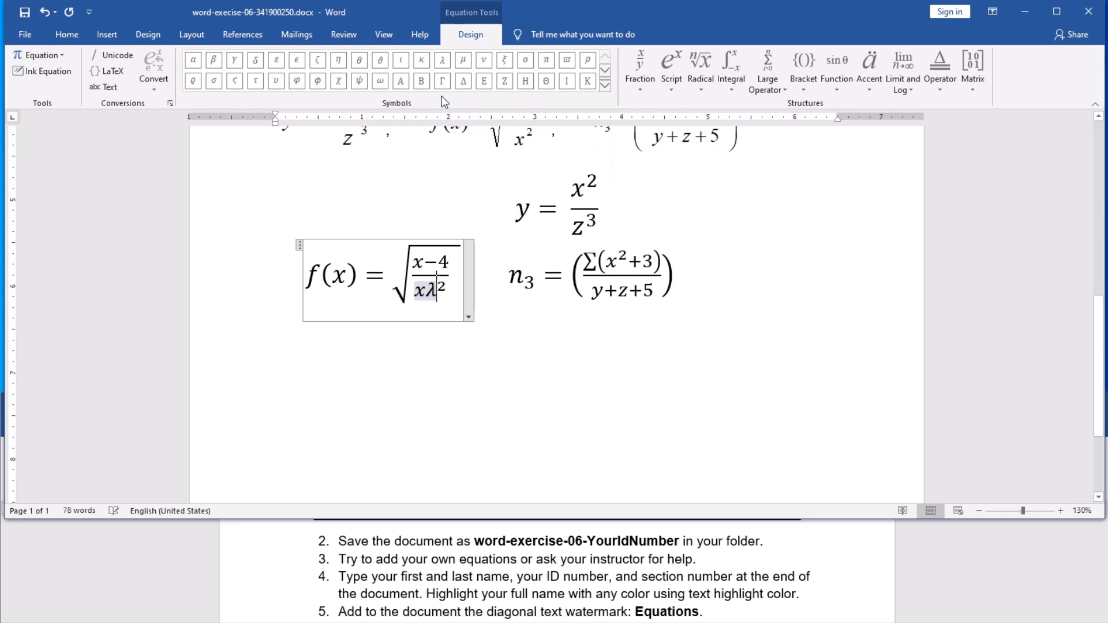
pyautogui.click(427, 291)
pyautogui.press('BackSpace')
pyautogui.click(517, 334)
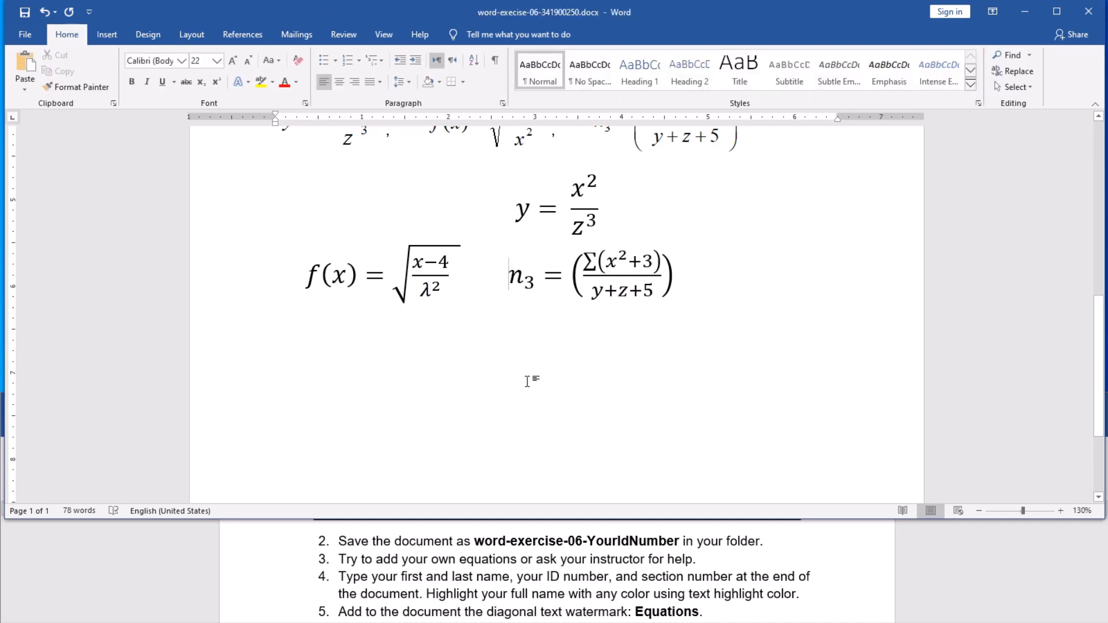
# Step: Add two blank lines after the last (n₃) equation
pyautogui.scroll(2, 526, 381)
pyautogui.scroll(-2, 527, 381)
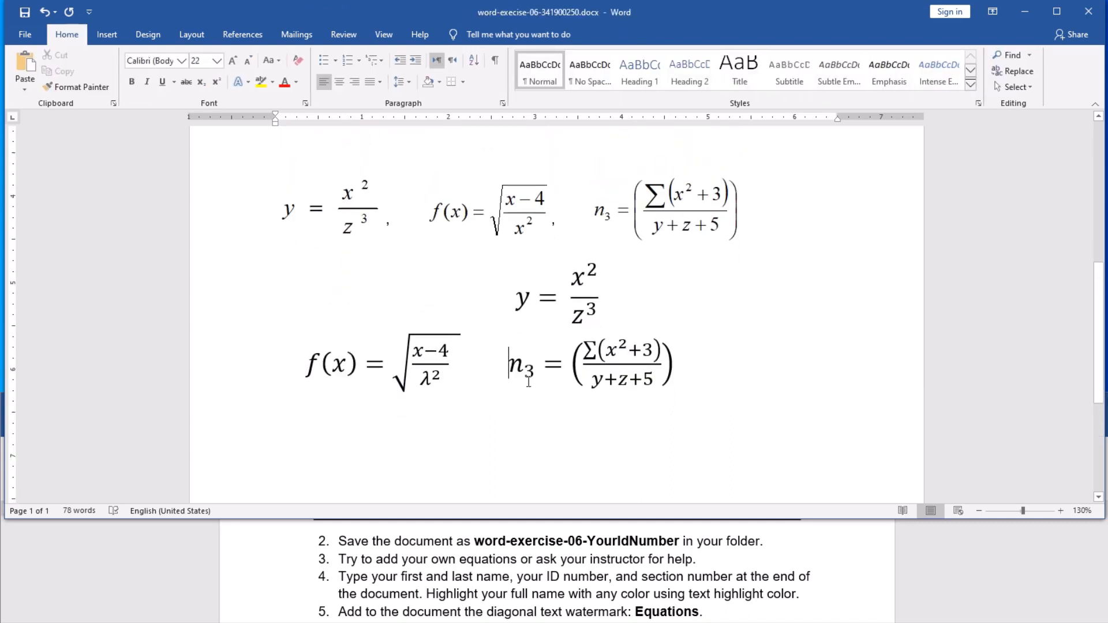
pyautogui.scroll(-1, 527, 381)
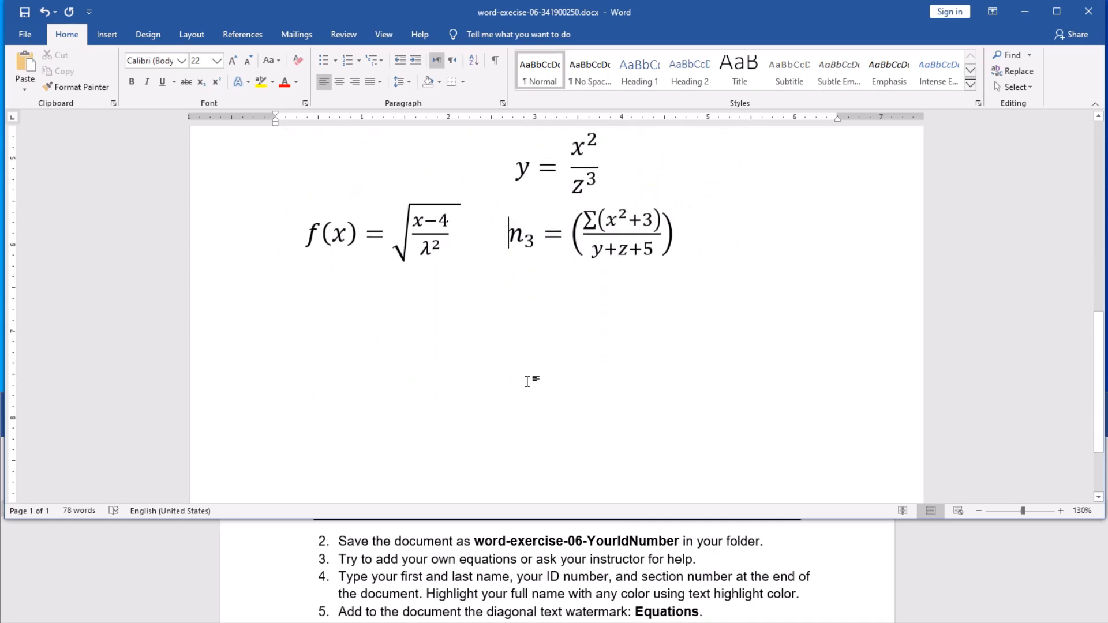
pyautogui.scroll(-1, 526, 381)
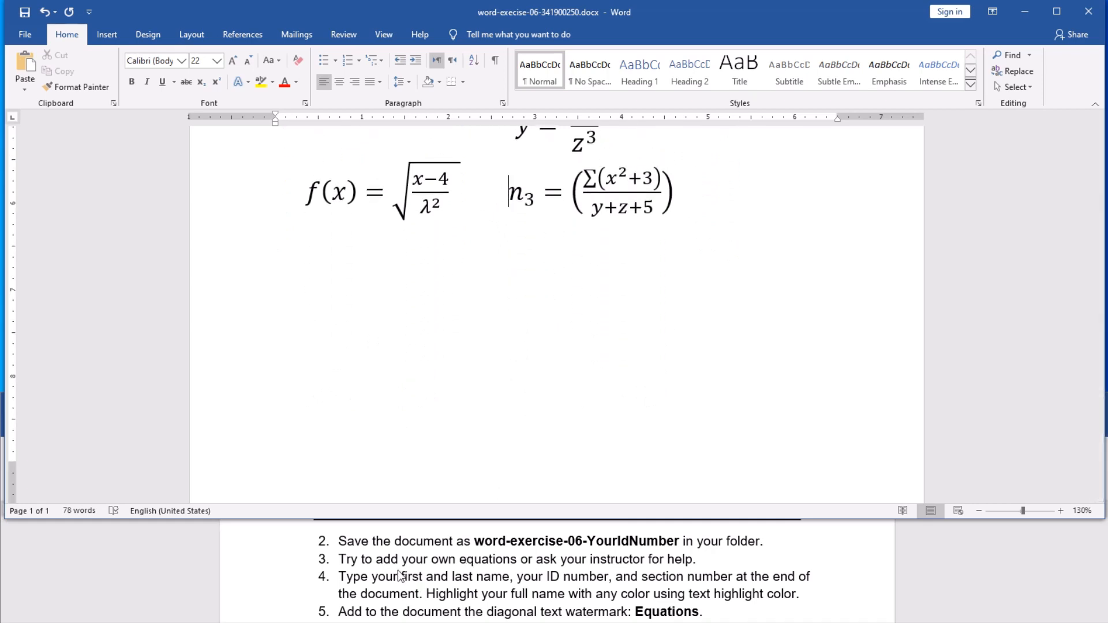
pyautogui.scroll(-1, 399, 575)
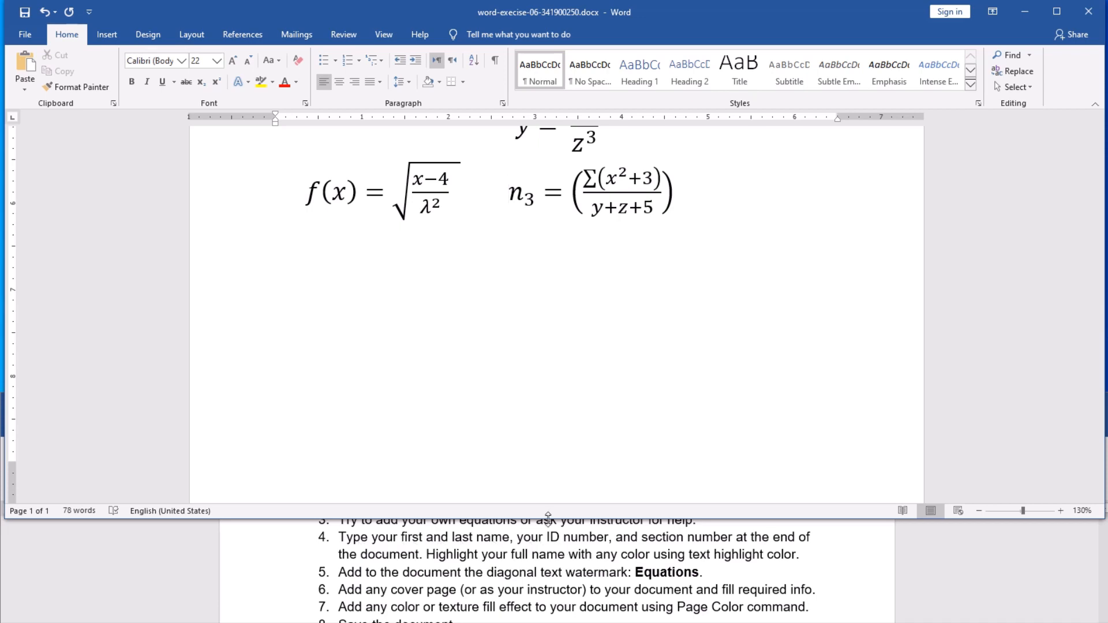
pyautogui.click(331, 310)
pyautogui.click(671, 238)
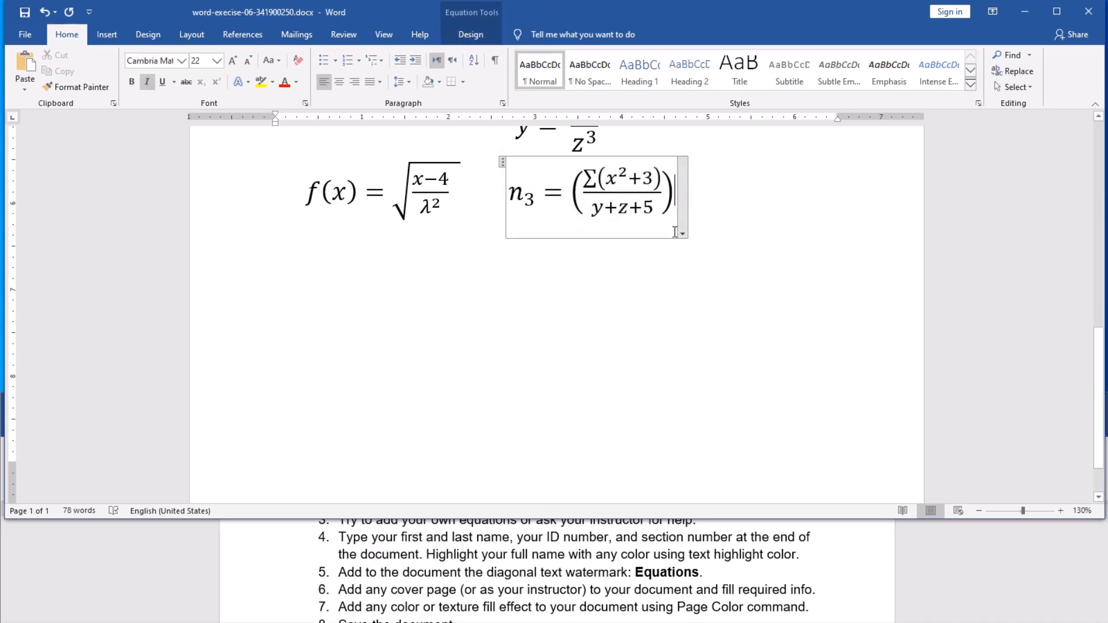
pyautogui.click(726, 231)
pyautogui.press('Return')
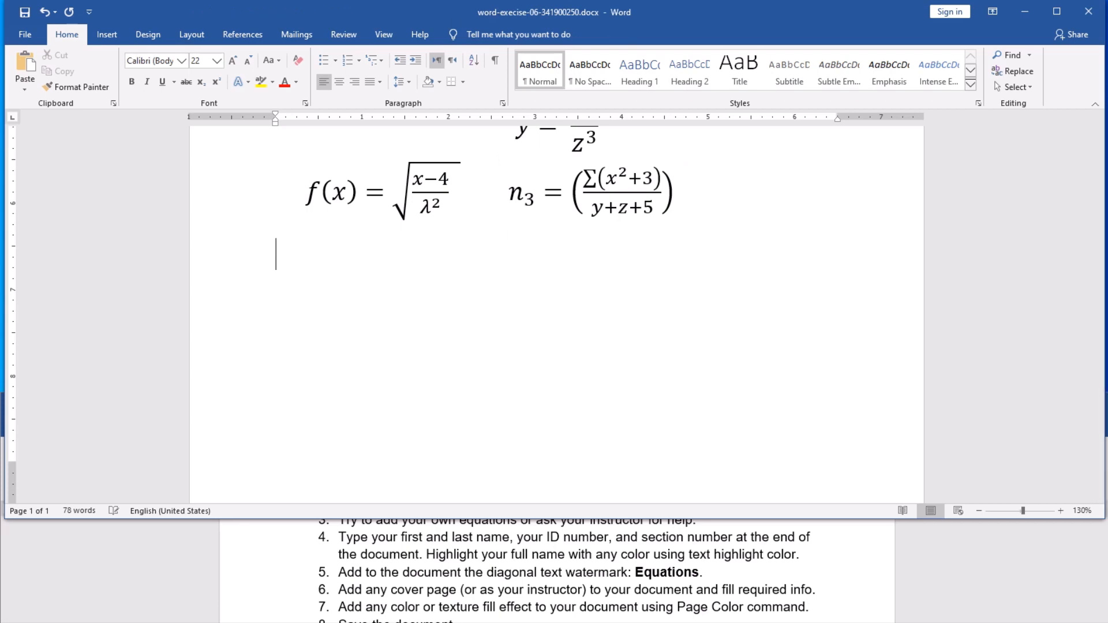
pyautogui.press('Return')
# Step: Type the Student Name and Student ID lines with the student's name and ID, then 'Section No: 3'
pyautogui.write('Student ')
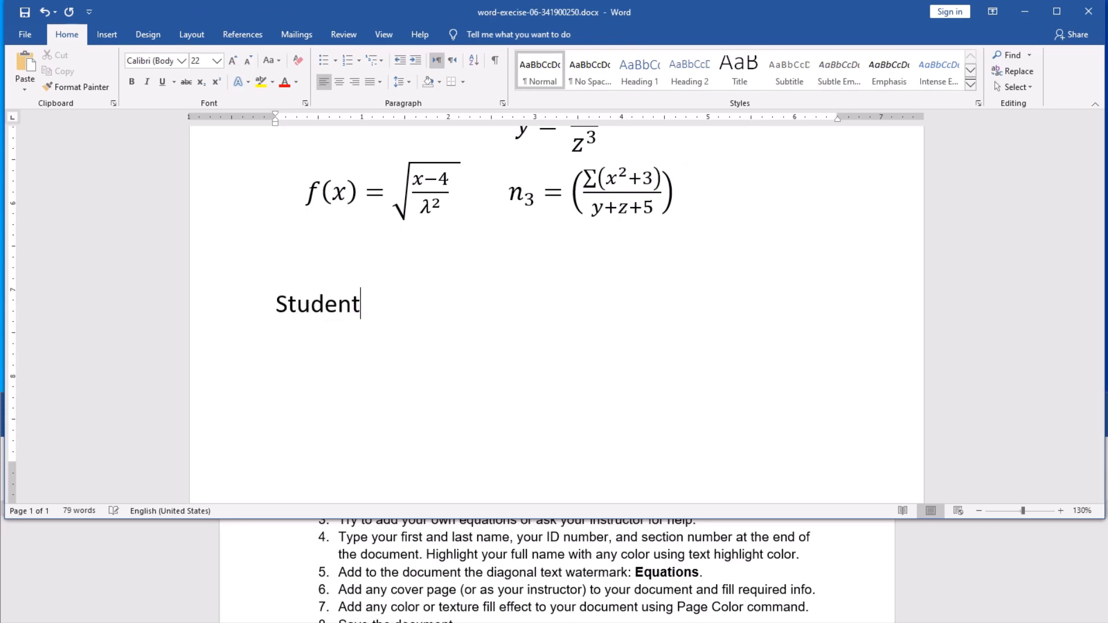
pyautogui.write('Name')
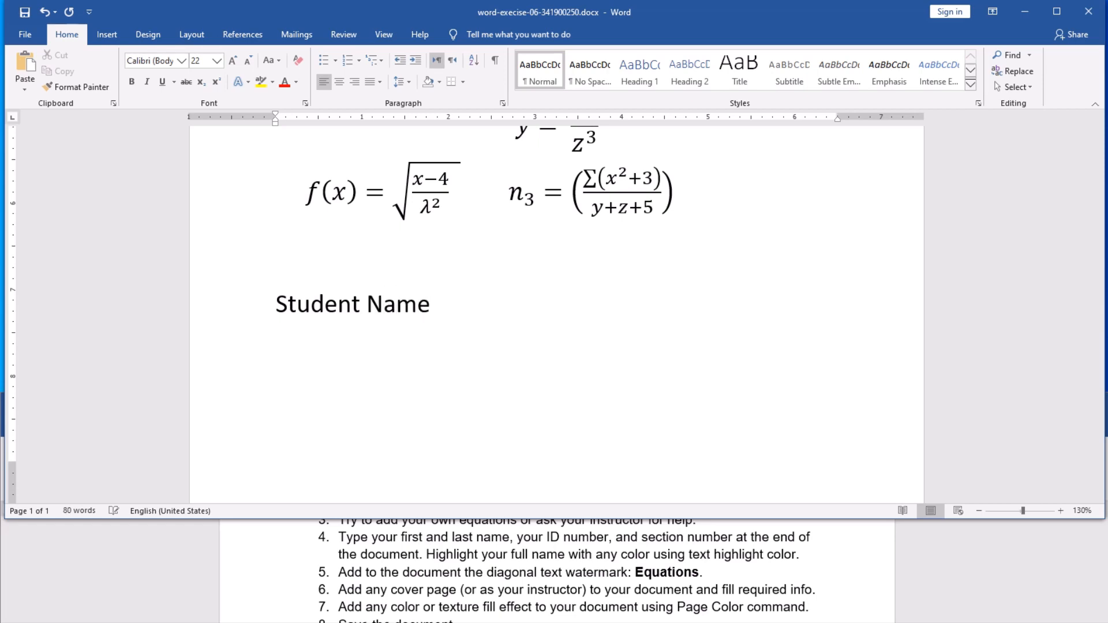
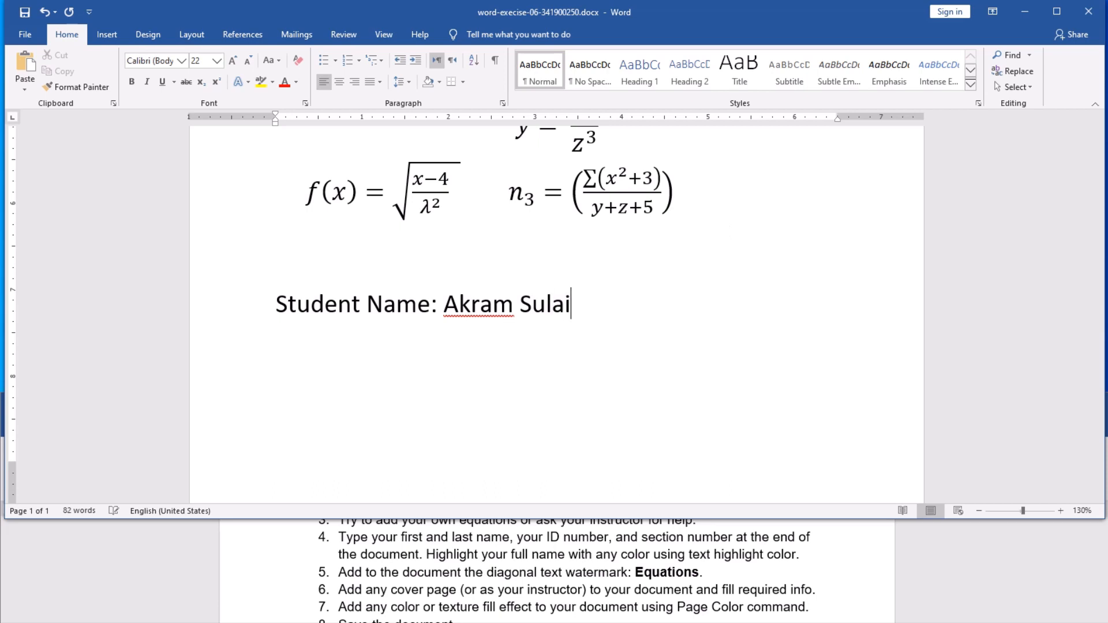
pyautogui.press('Return')
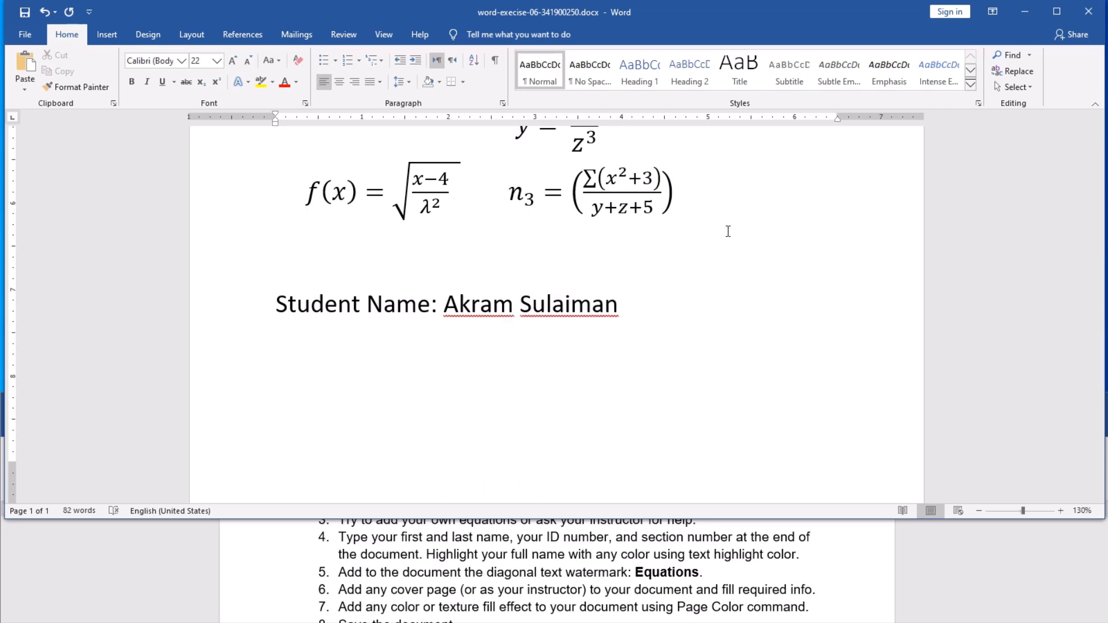
pyautogui.write('Student')
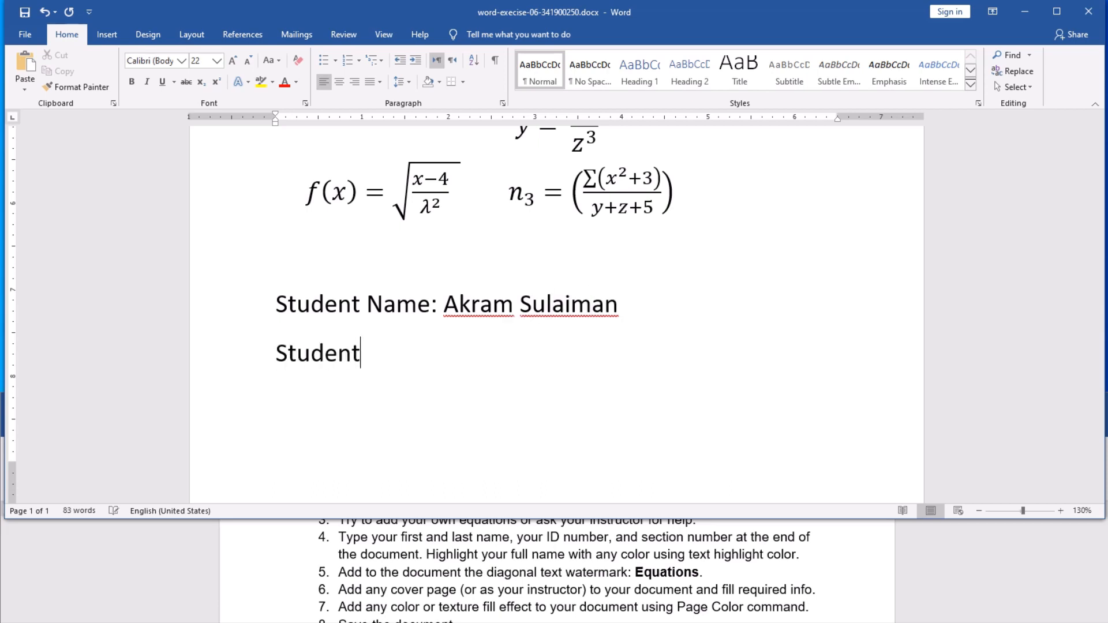
pyautogui.write(' ID:')
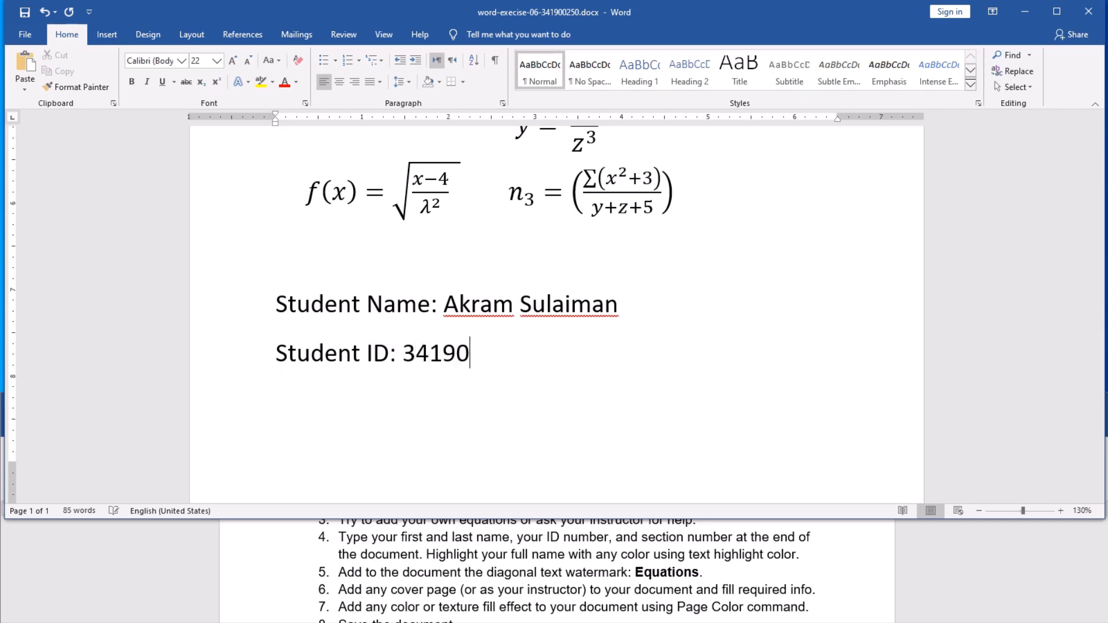
pyautogui.press('Return')
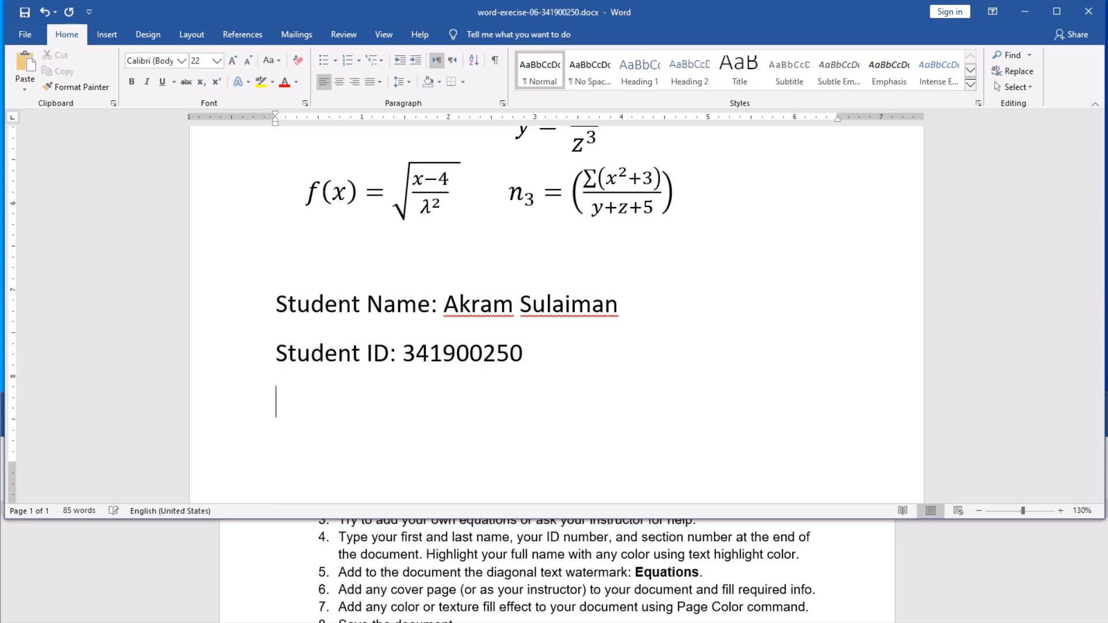
pyautogui.write('Sectio')
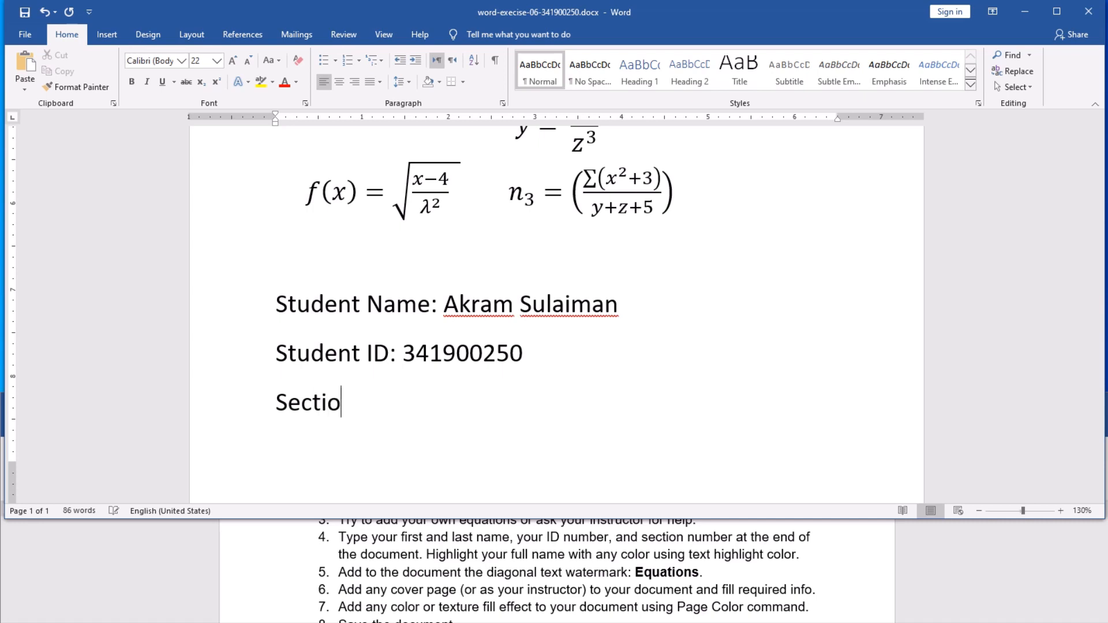
pyautogui.write('n No: 3')
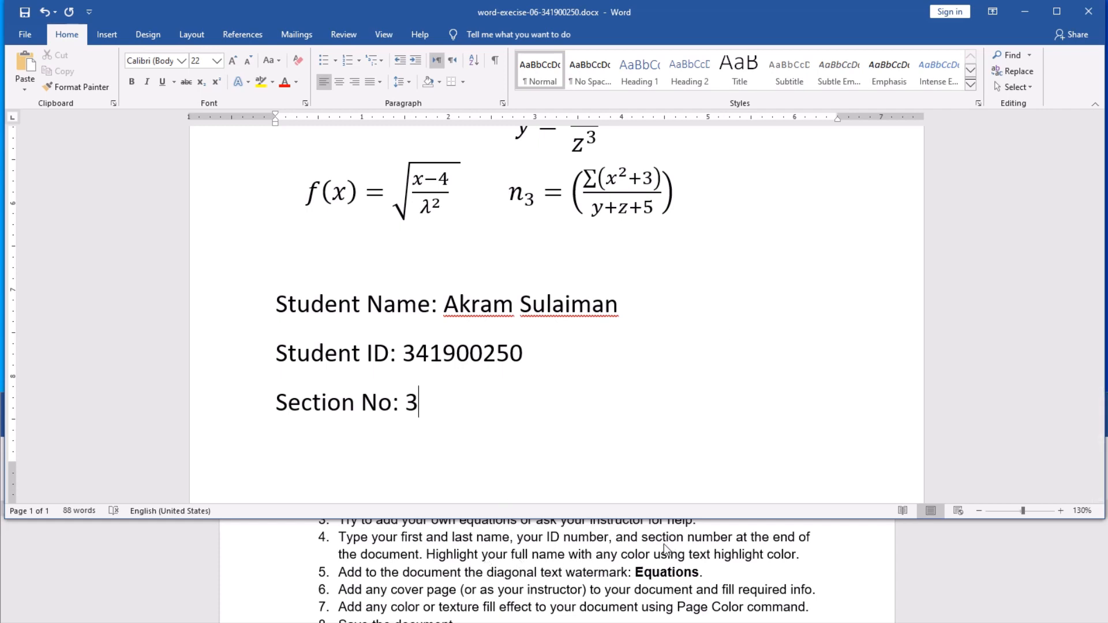
# Step: Ignore All the spelling flags on the student's first name and surname
pyautogui.rightClick(466, 303)
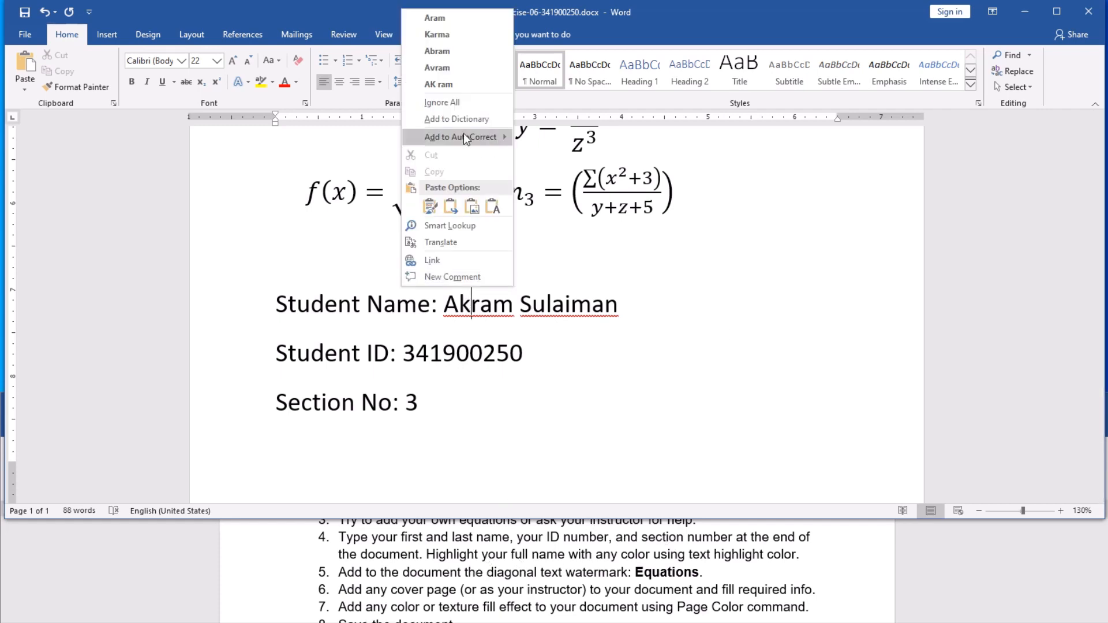
pyautogui.click(463, 99)
pyautogui.rightClick(562, 306)
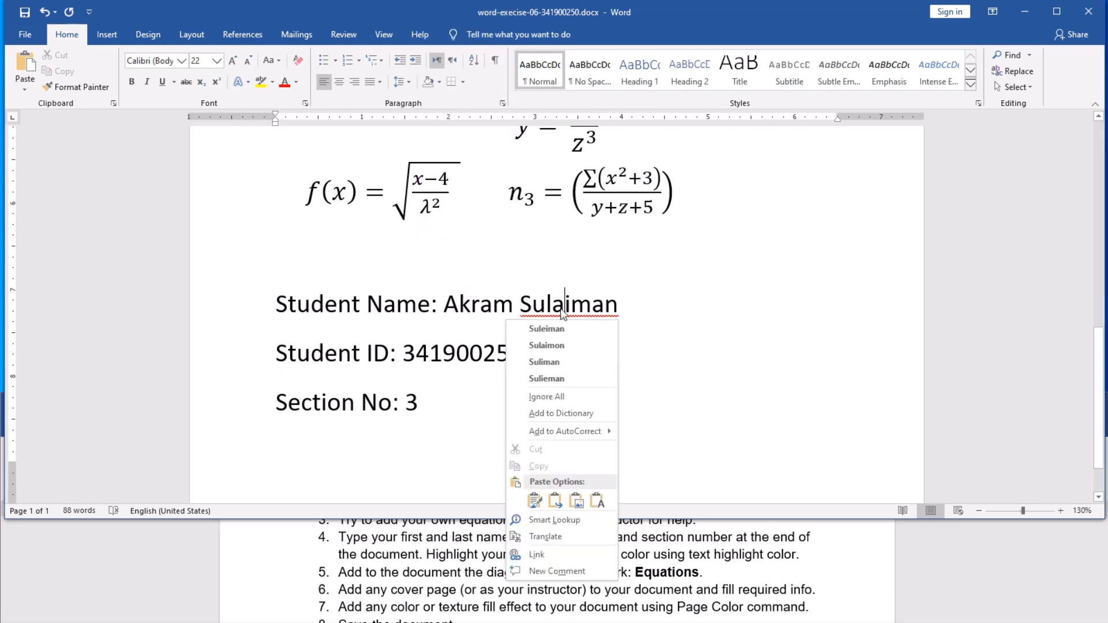
pyautogui.click(556, 398)
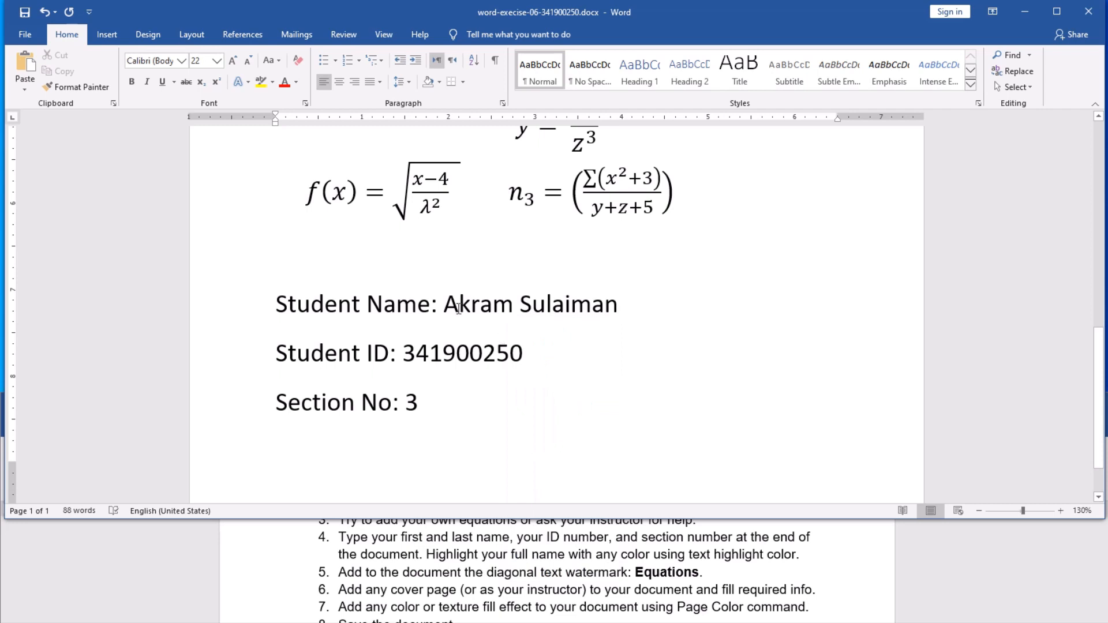
# Step: Highlight the student's full name in cyan and save the document
pyautogui.moveTo(443, 306); pyautogui.dragTo(617, 305)
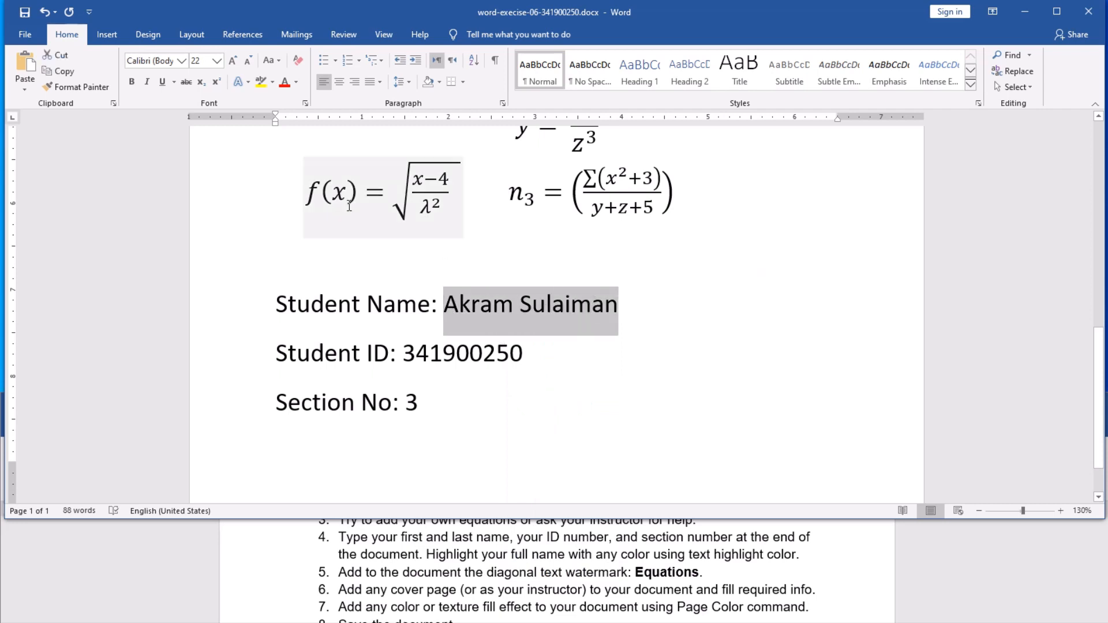
pyautogui.click(272, 82)
pyautogui.click(307, 102)
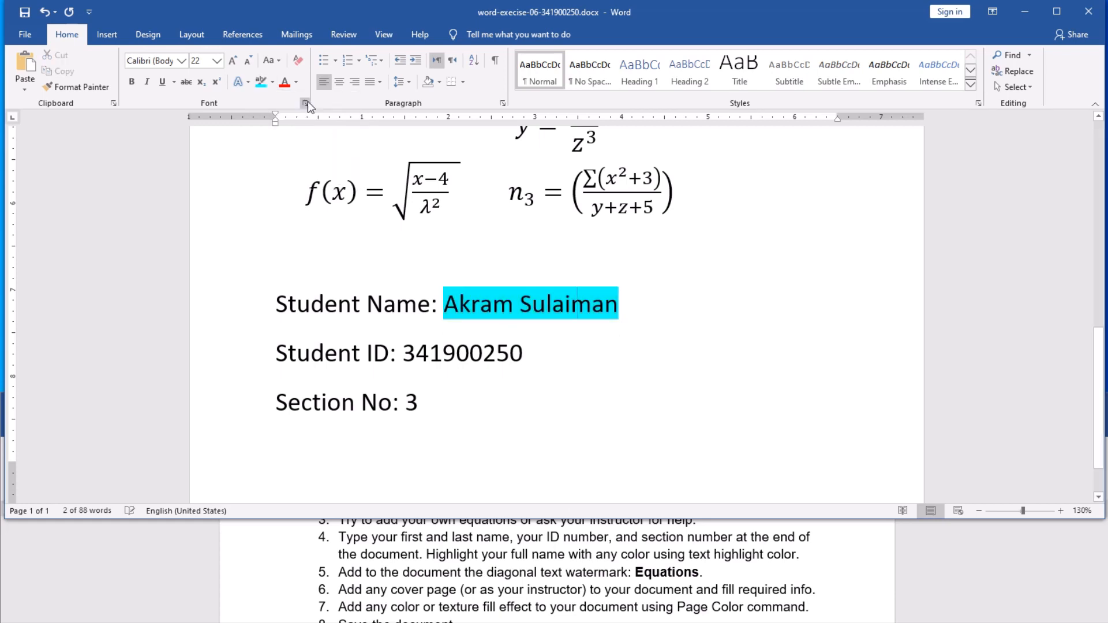
pyautogui.click(397, 353)
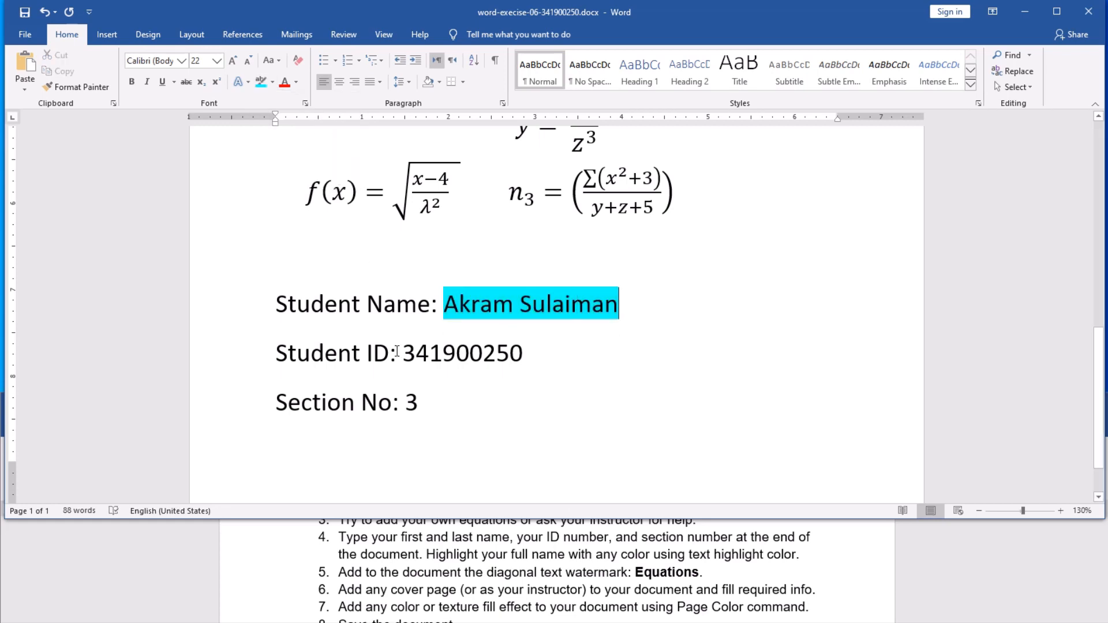
pyautogui.click(26, 13)
# Step: Add a custom text watermark reading 'Equations' to the page
pyautogui.scroll(3, 556, 413)
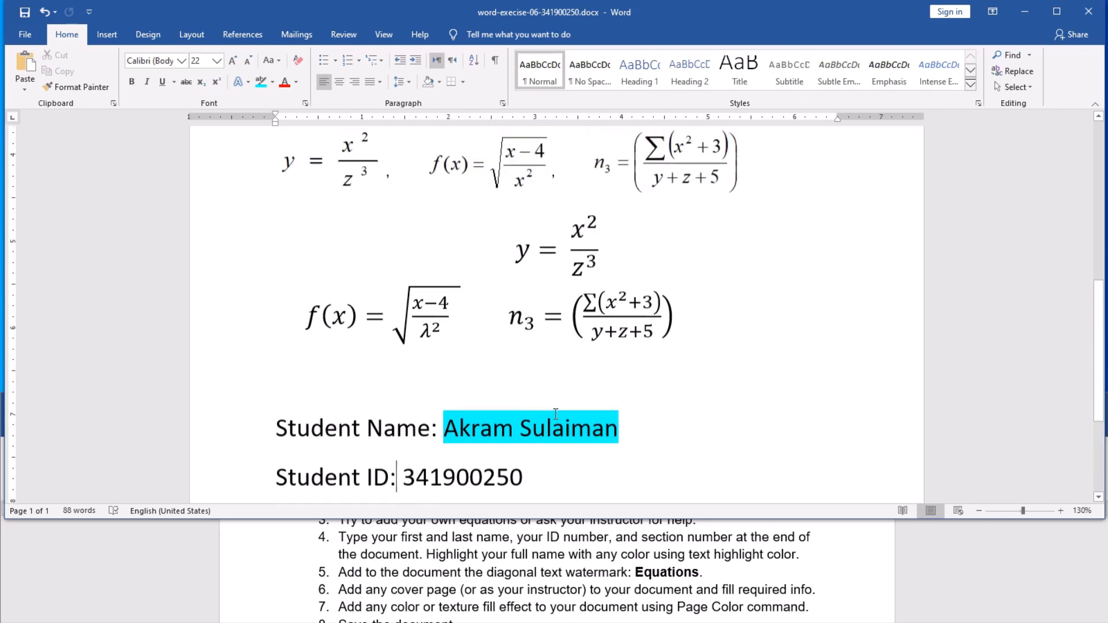
pyautogui.scroll(4, 556, 413)
pyautogui.scroll(-2, 554, 414)
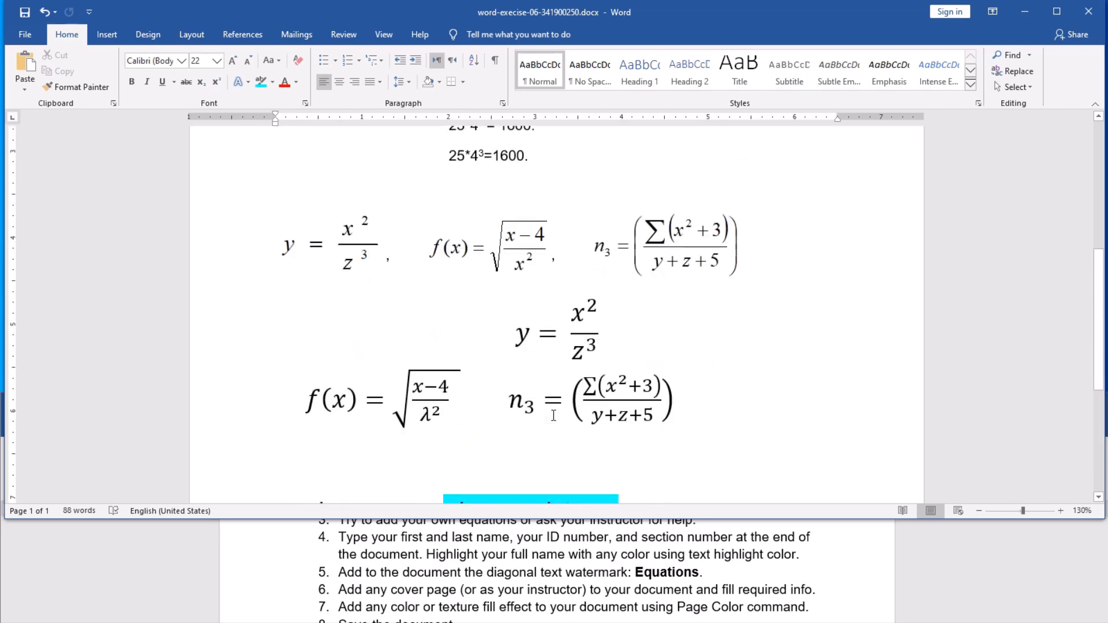
pyautogui.scroll(3, 553, 416)
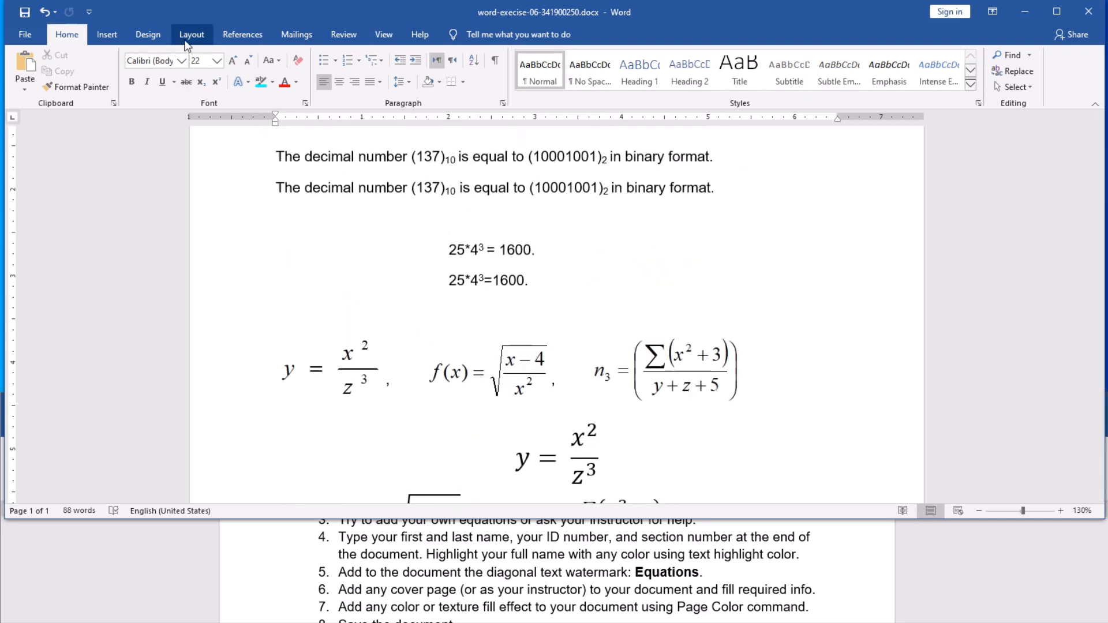
pyautogui.click(148, 36)
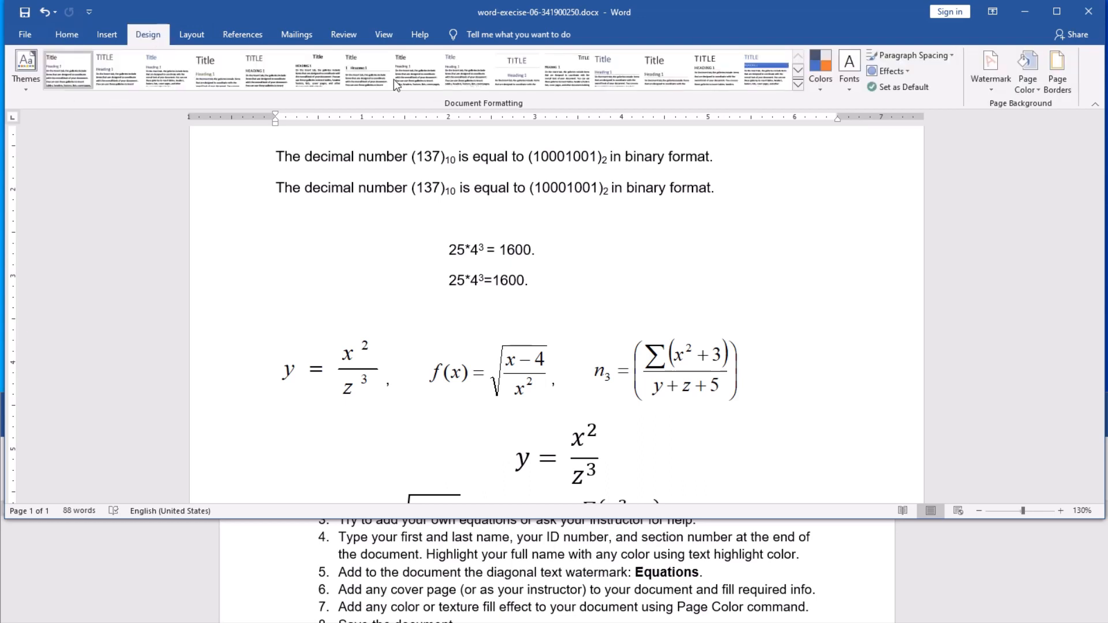
pyautogui.click(989, 91)
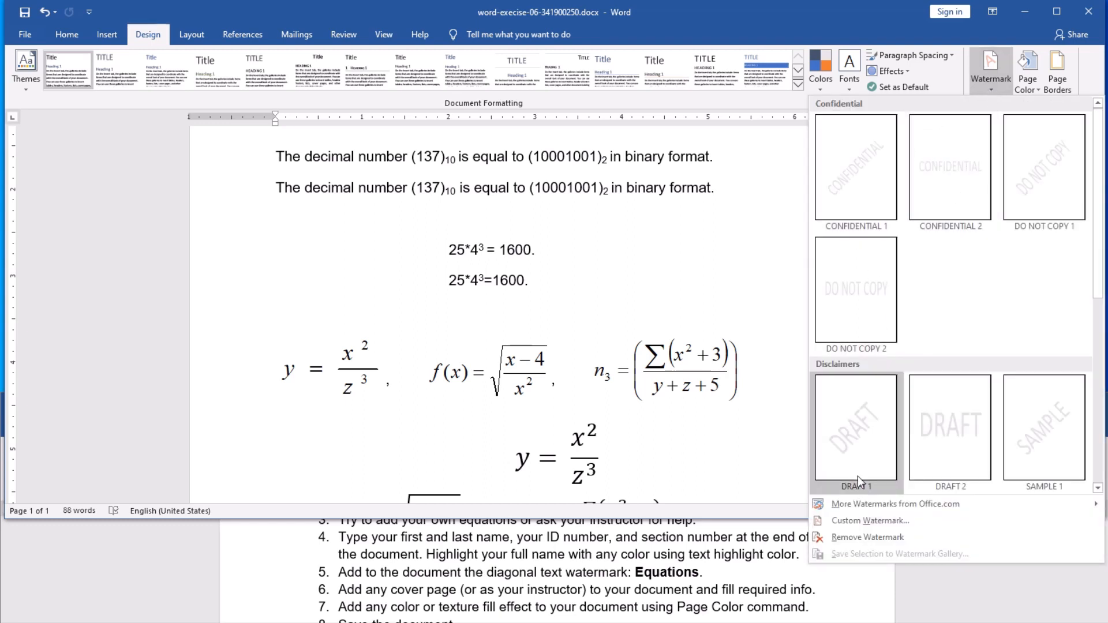
pyautogui.click(864, 536)
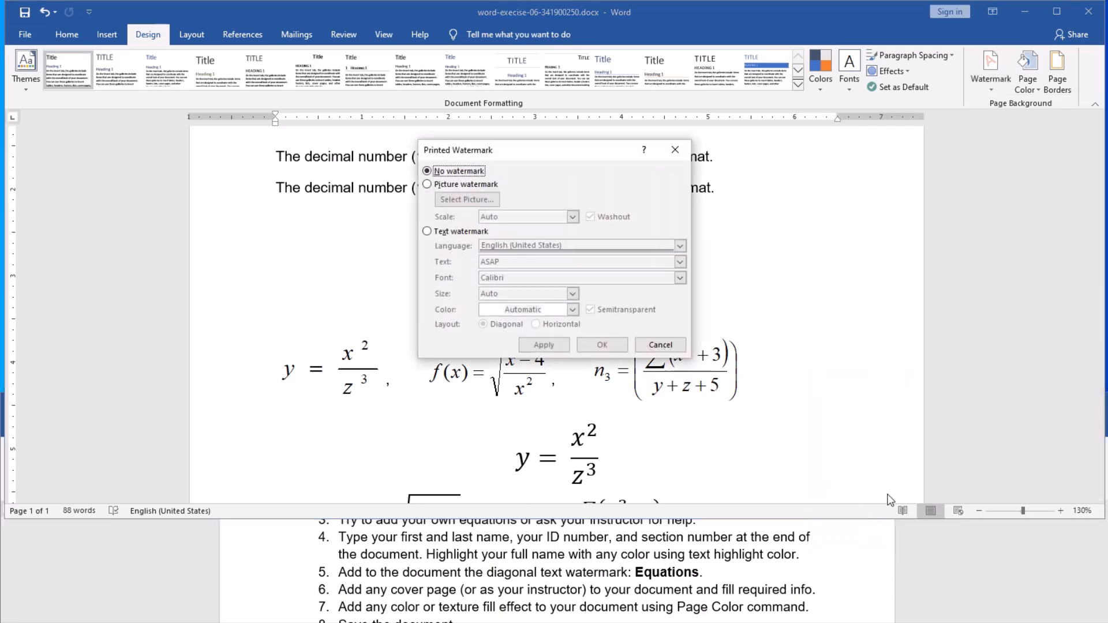
pyautogui.click(434, 231)
pyautogui.click(512, 263)
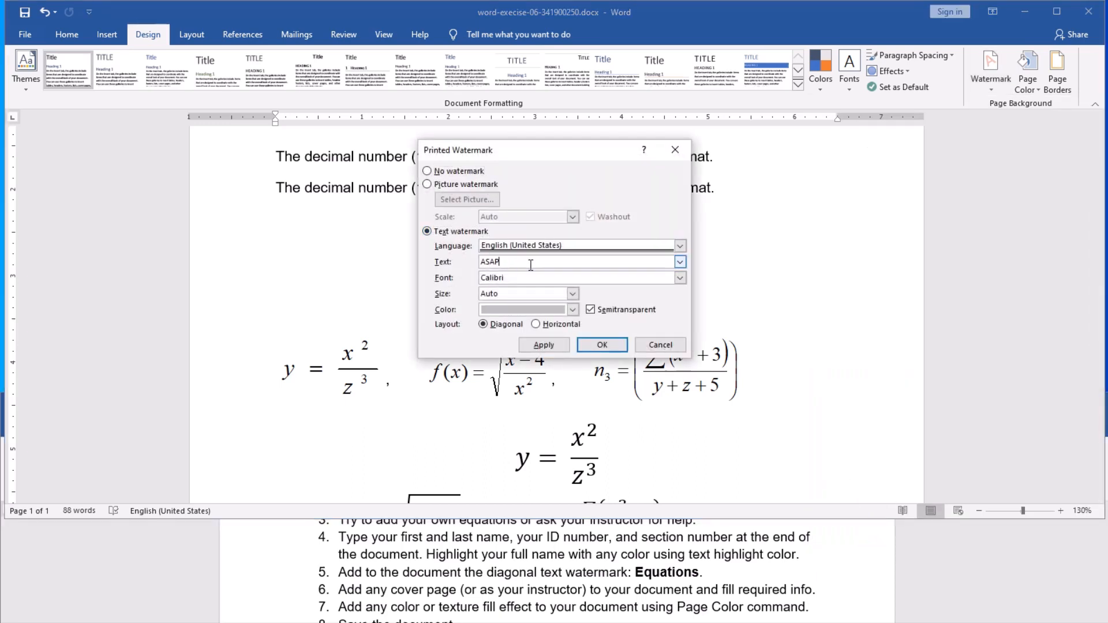
pyautogui.moveTo(511, 263); pyautogui.dragTo(489, 264)
pyautogui.write('Equations')
pyautogui.click(544, 345)
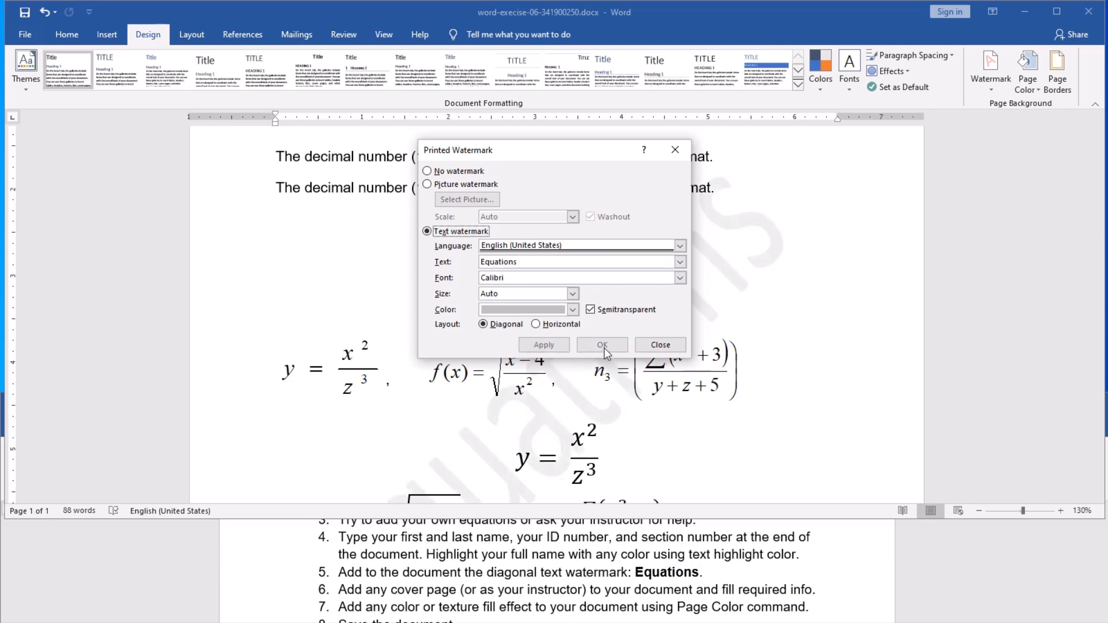
pyautogui.click(650, 346)
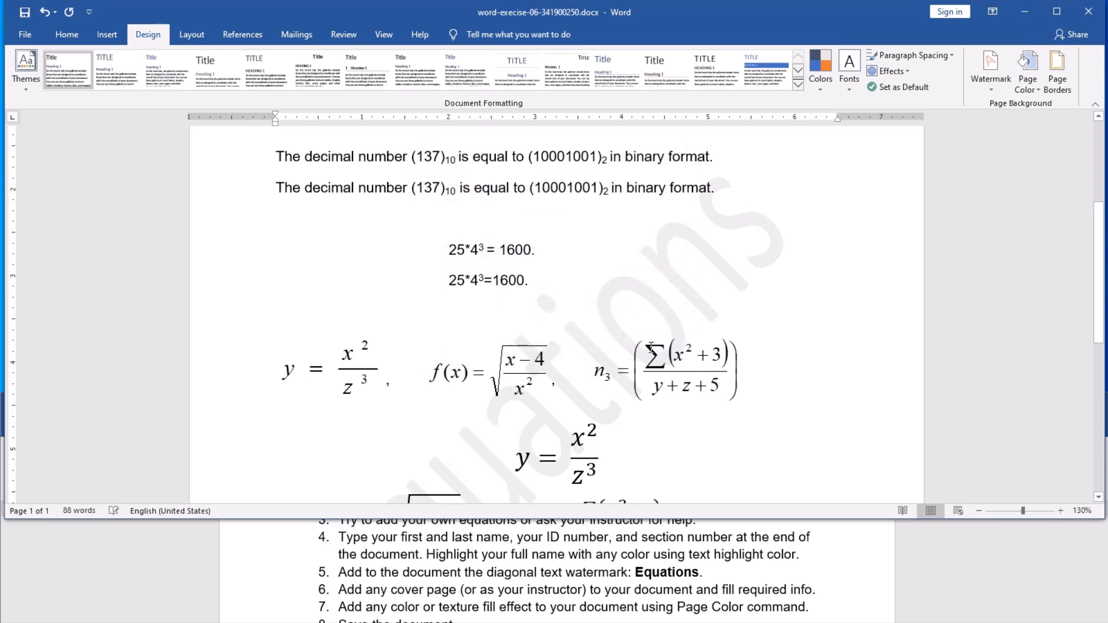
# Step: Check the exercise instructions document, then return to the equations document
pyautogui.scroll(-4, 653, 353)
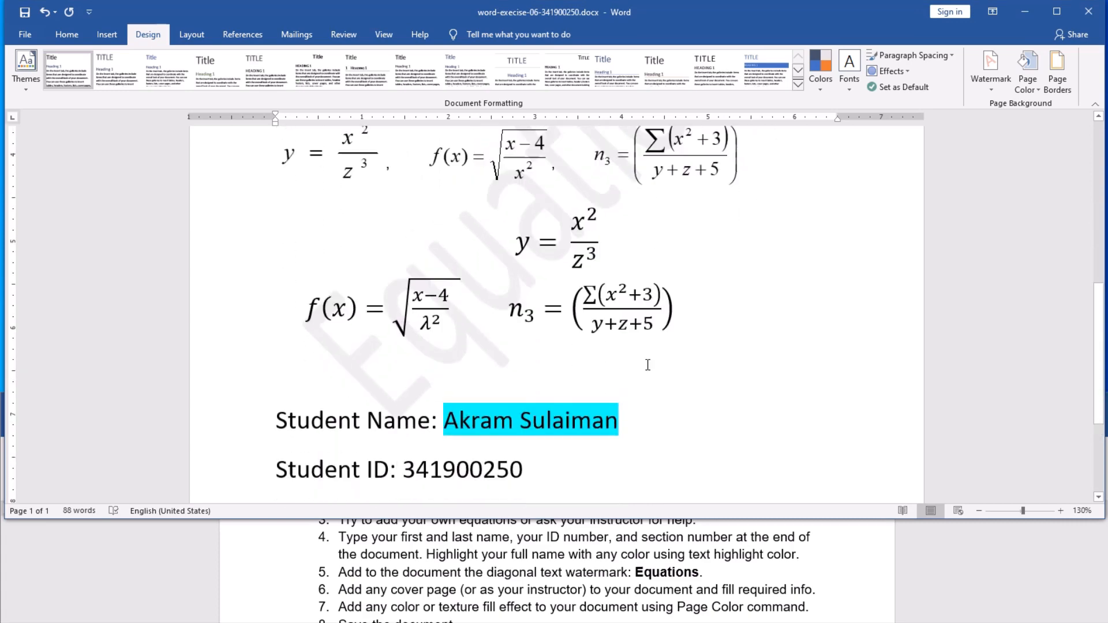
pyautogui.scroll(3, 648, 364)
pyautogui.scroll(1, 647, 365)
pyautogui.scroll(-3, 647, 365)
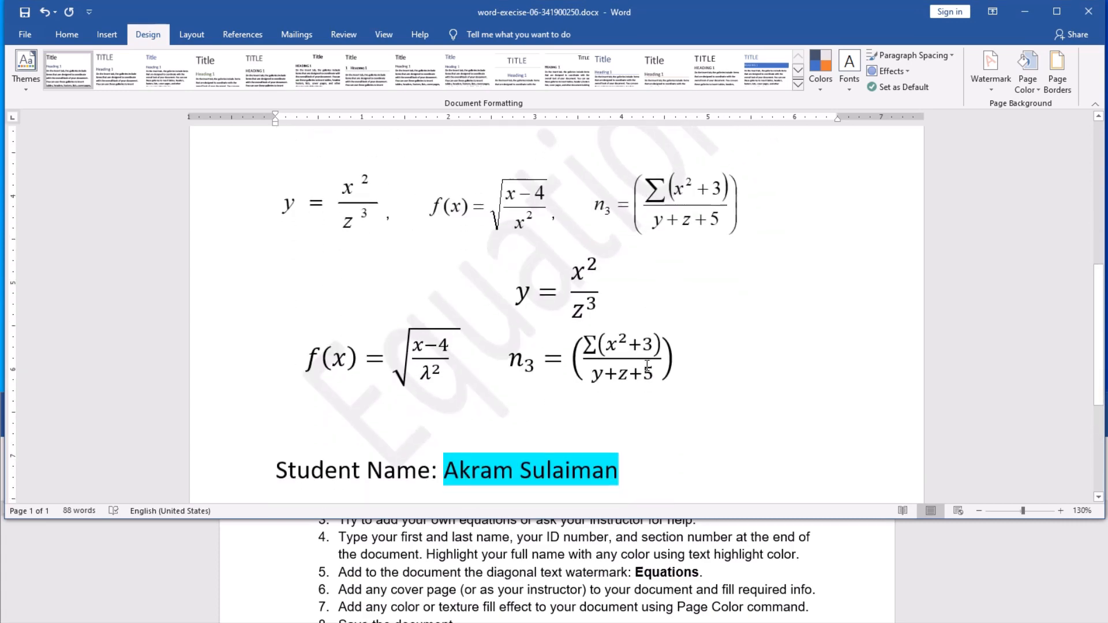
pyautogui.click(528, 591)
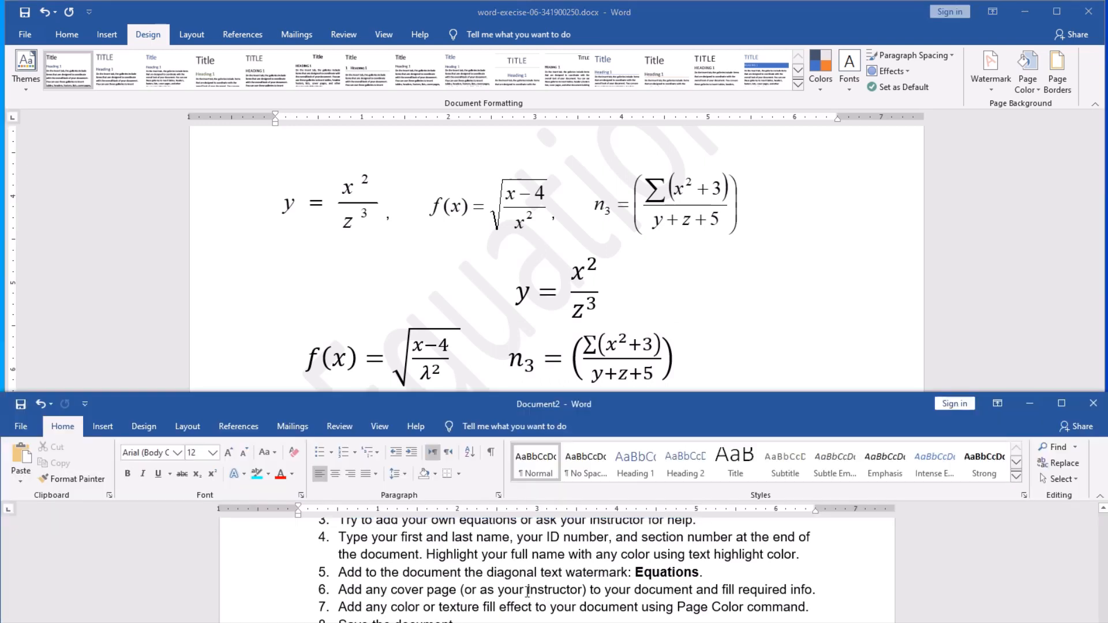
pyautogui.scroll(-1, 527, 591)
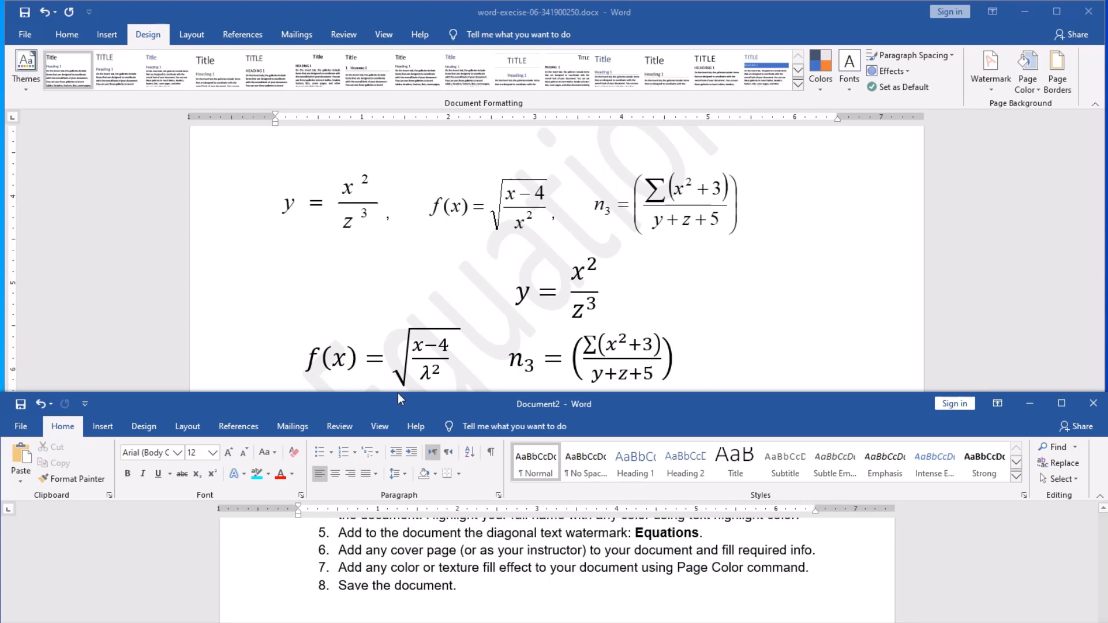
pyautogui.click(267, 275)
pyautogui.scroll(5, 268, 277)
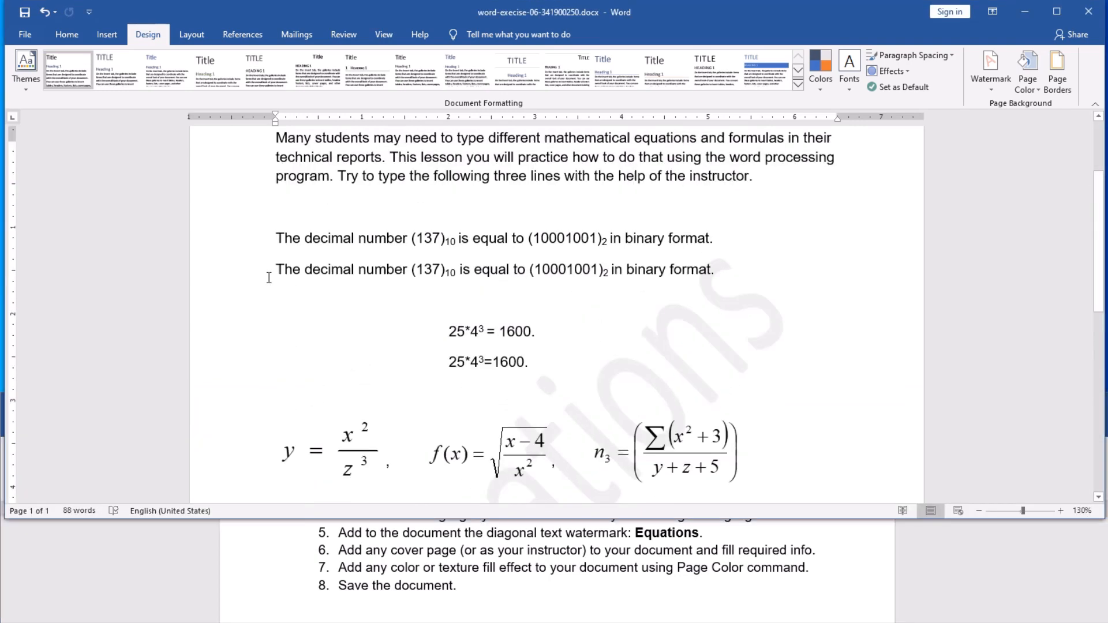
pyautogui.scroll(3, 269, 279)
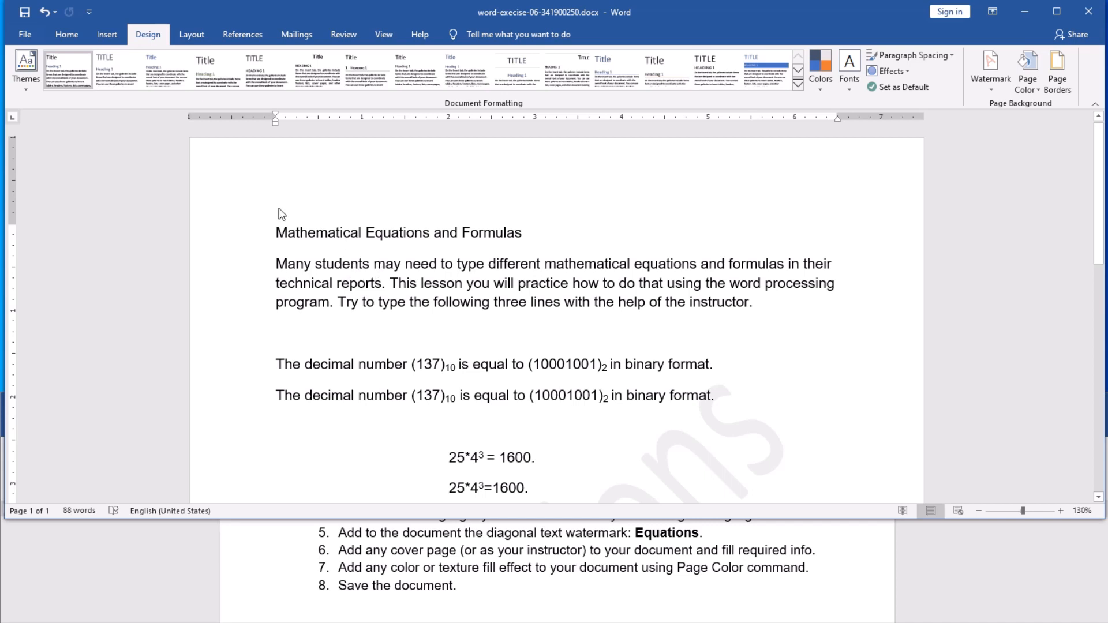
# Step: Insert the Integral cover page at the start of the document and review it
pyautogui.click(106, 35)
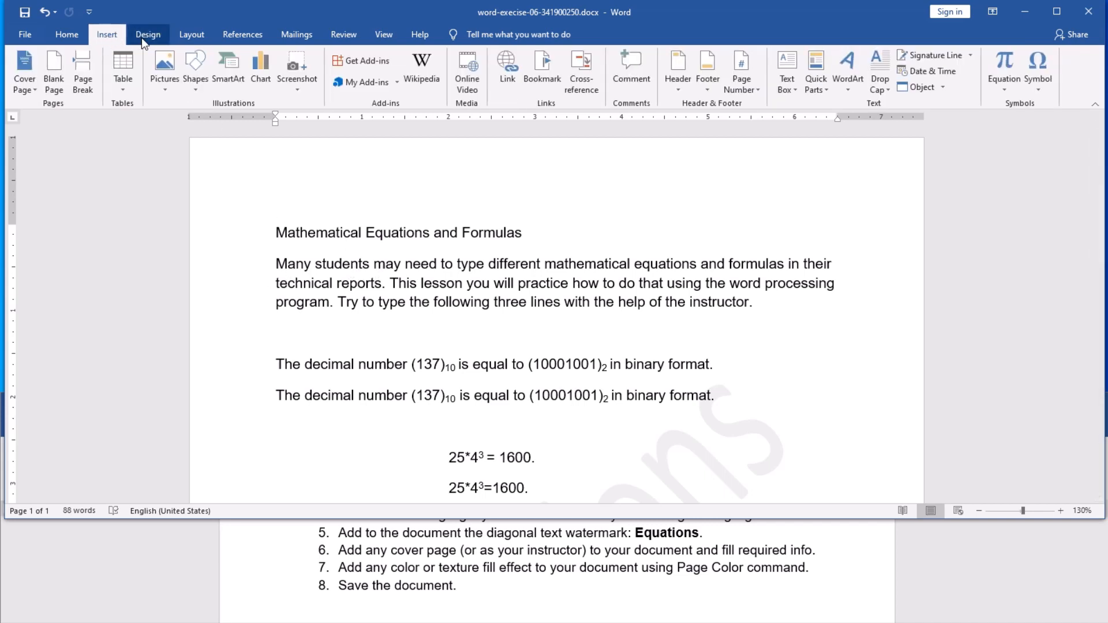
pyautogui.click(30, 93)
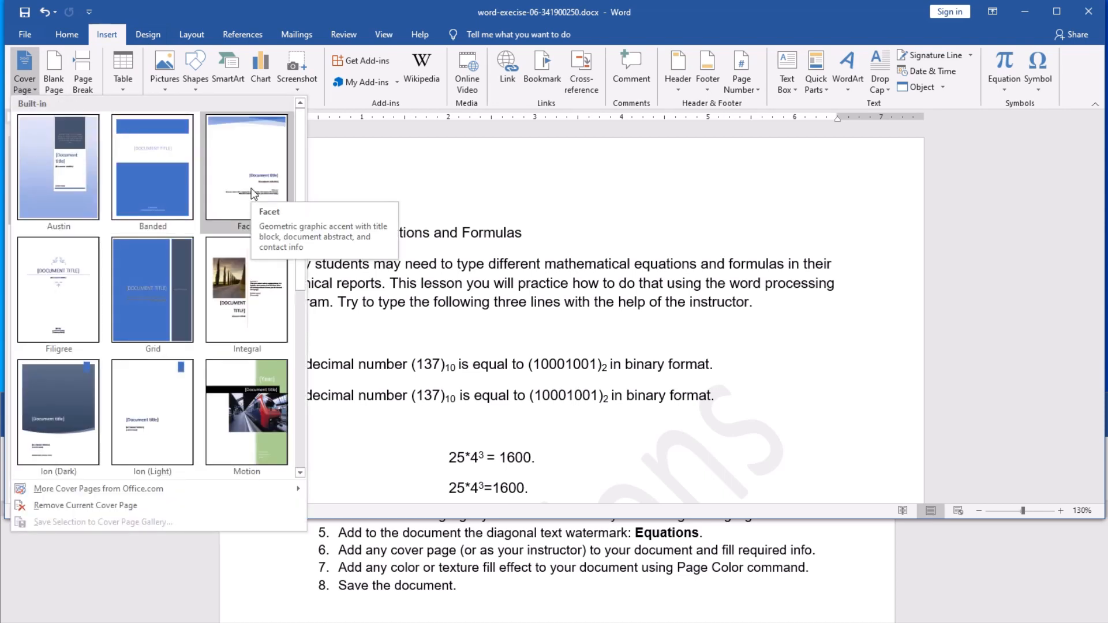
pyautogui.click(262, 303)
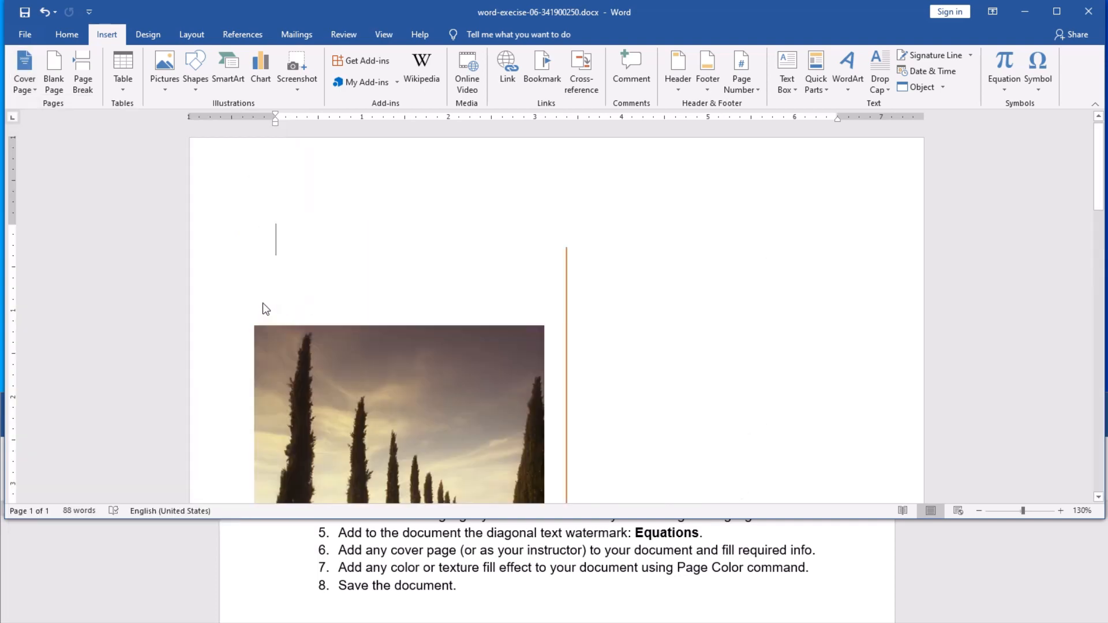
pyautogui.scroll(-3, 618, 381)
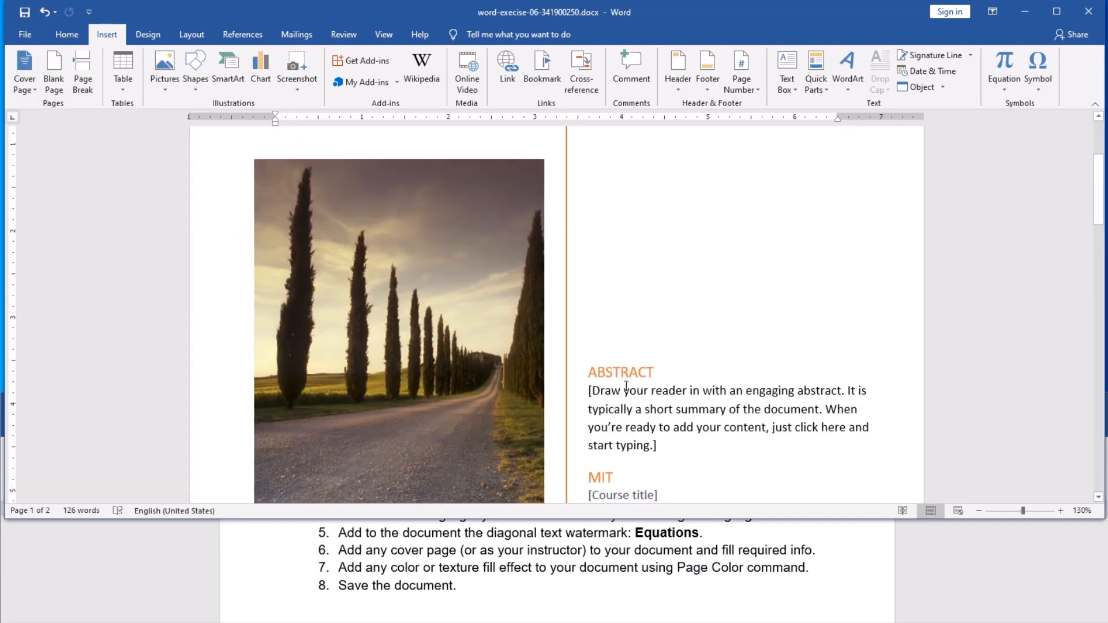
pyautogui.scroll(-10, 626, 385)
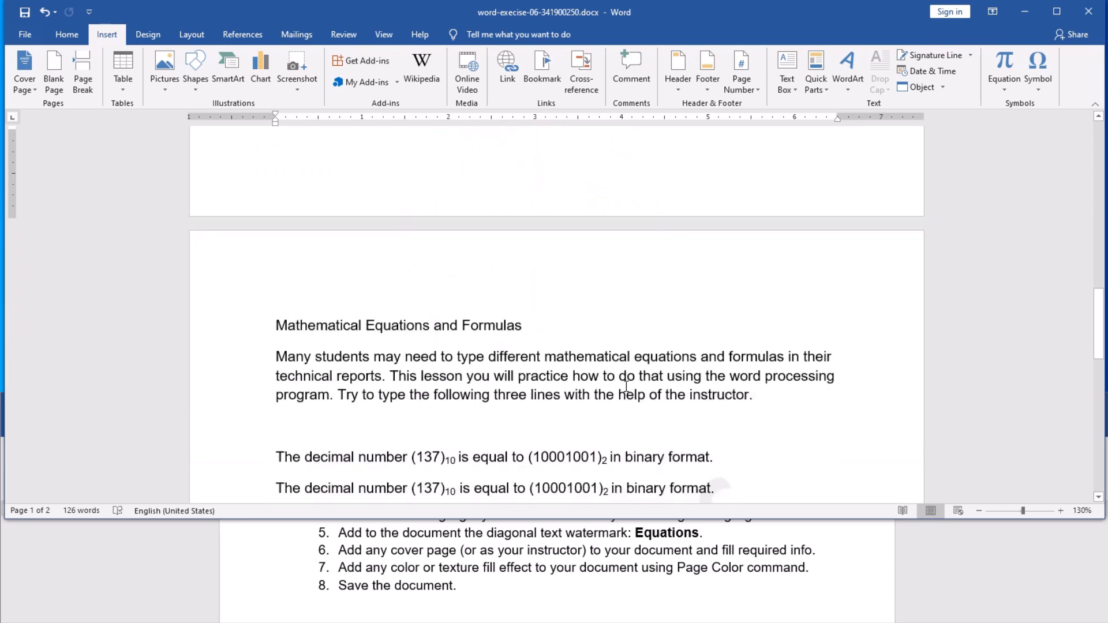
pyautogui.scroll(-8, 626, 385)
pyautogui.scroll(5, 626, 386)
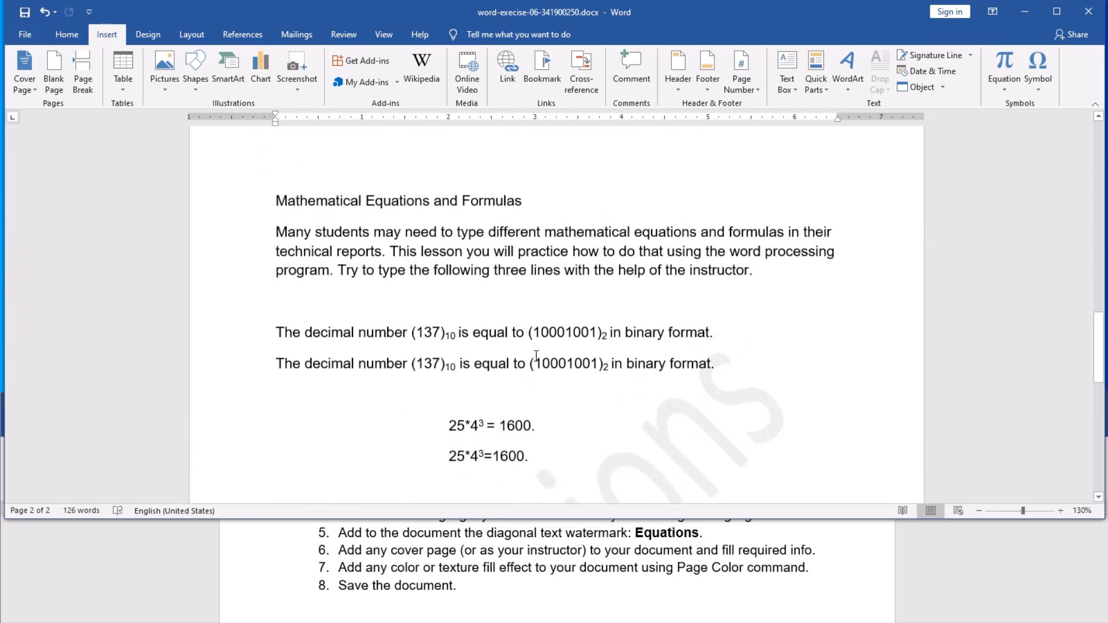
pyautogui.scroll(-4, 551, 330)
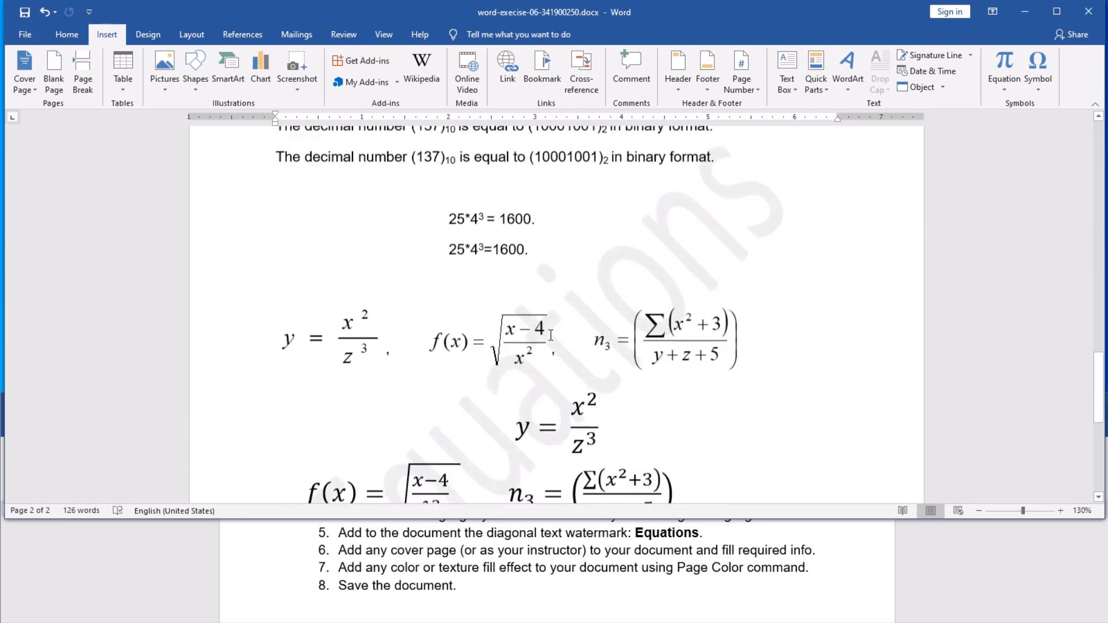
pyautogui.scroll(7, 549, 334)
pyautogui.scroll(10, 550, 335)
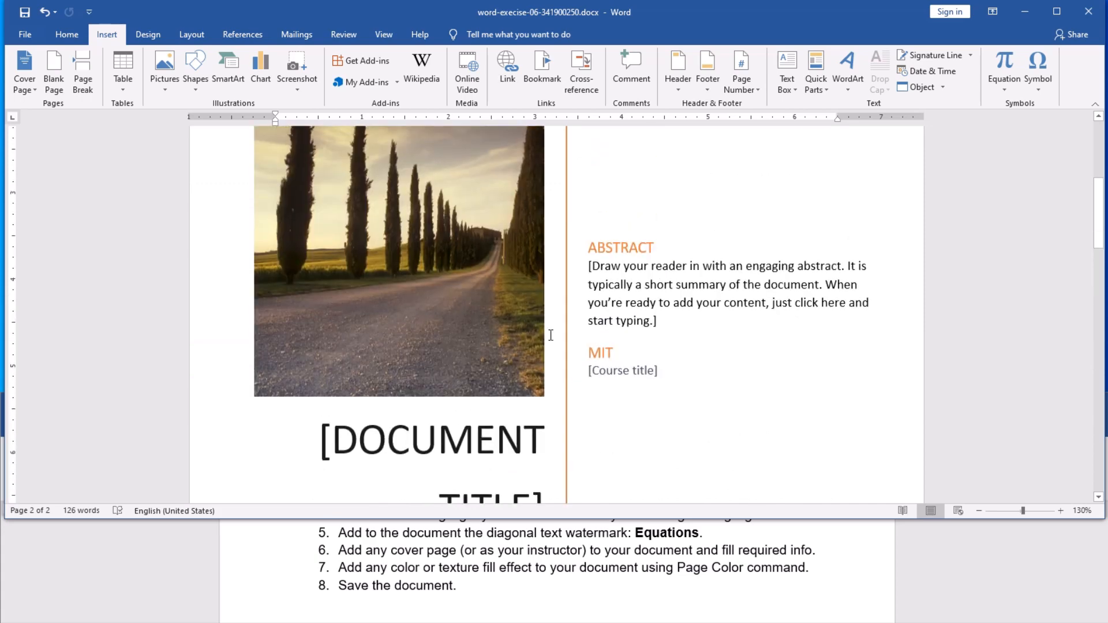
pyautogui.scroll(-3, 551, 334)
# Step: Clear the abstract and course title placeholders and replace the MIT author with the student's name
pyautogui.click(637, 288)
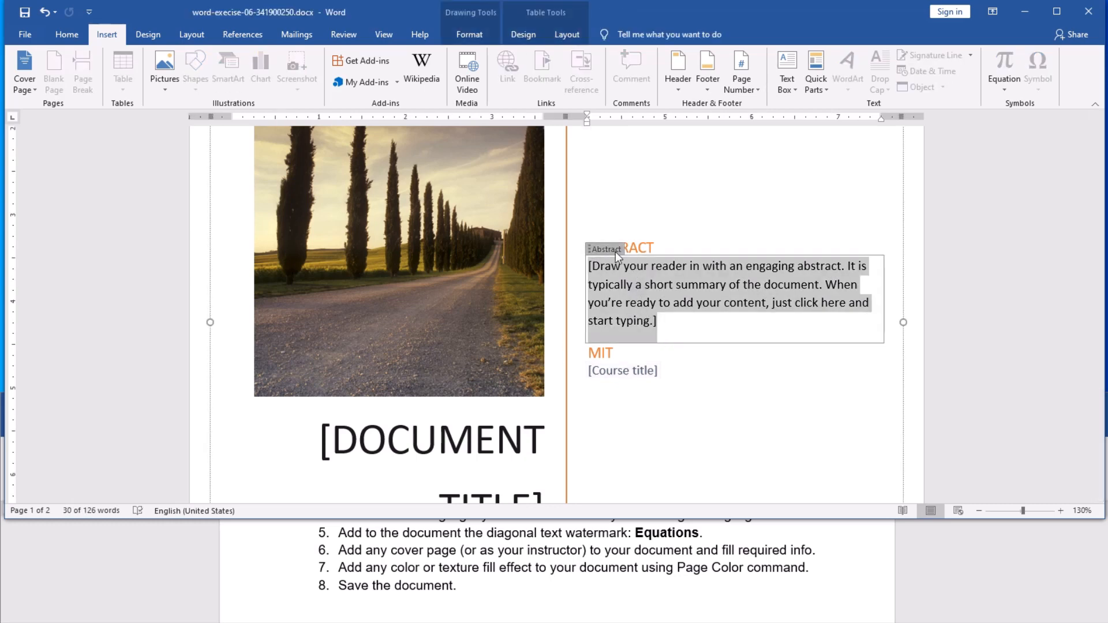
pyautogui.press('Delete')
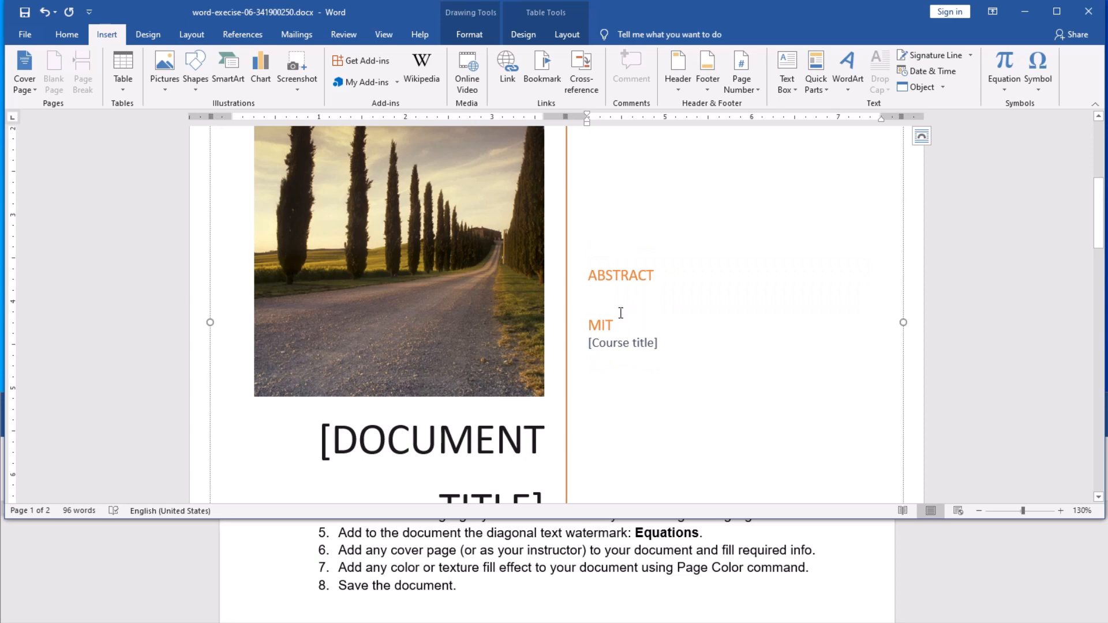
pyautogui.click(608, 326)
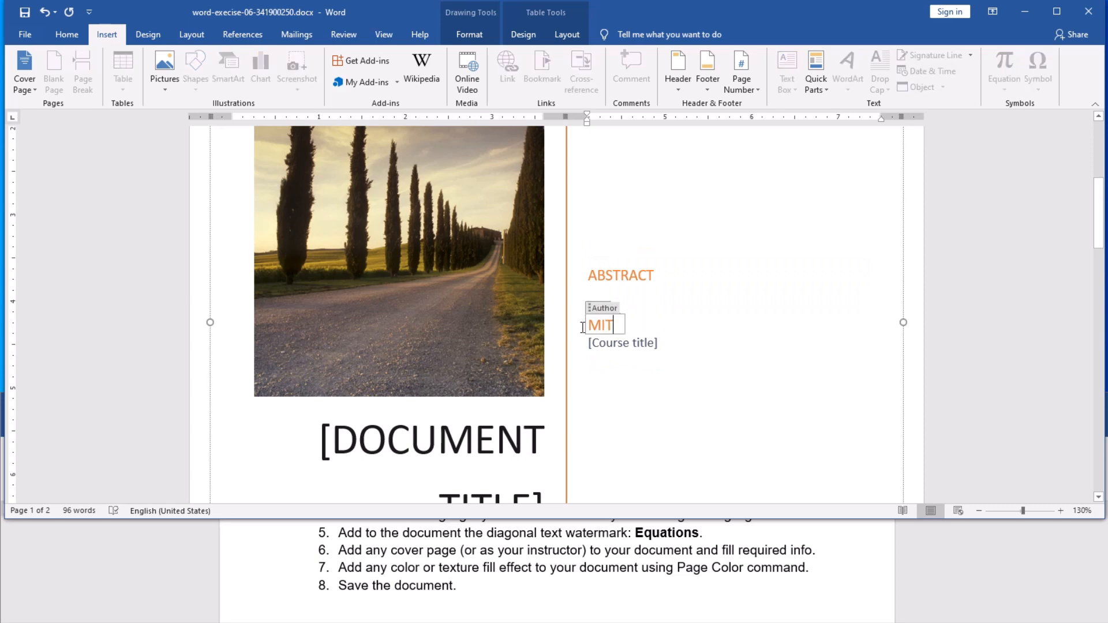
pyautogui.doubleClick(582, 327)
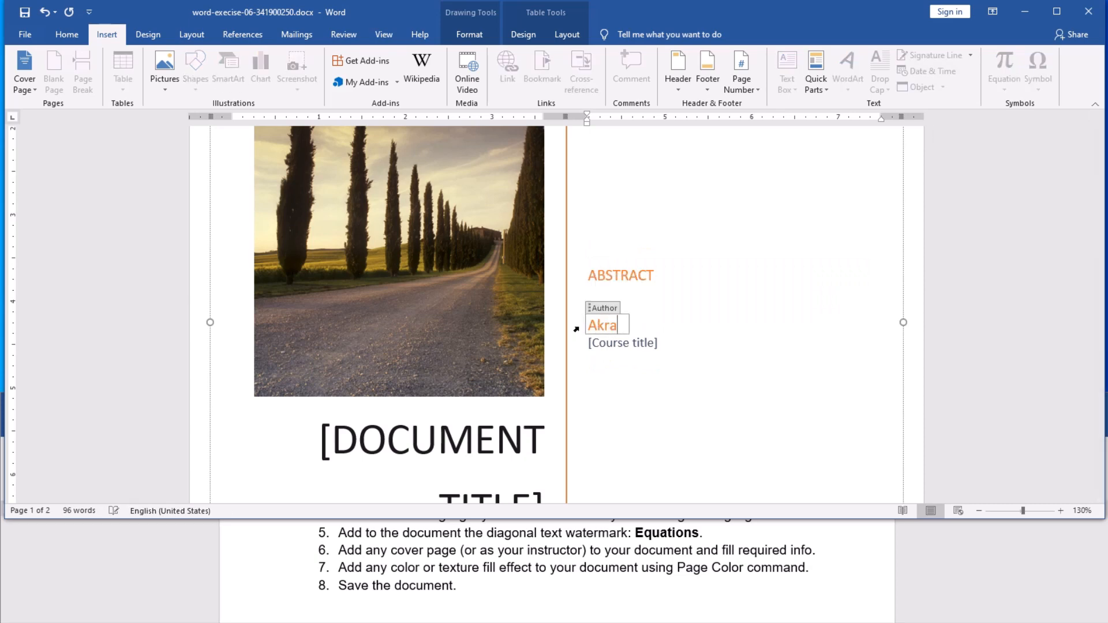
pyautogui.click(613, 343)
pyautogui.press('Delete')
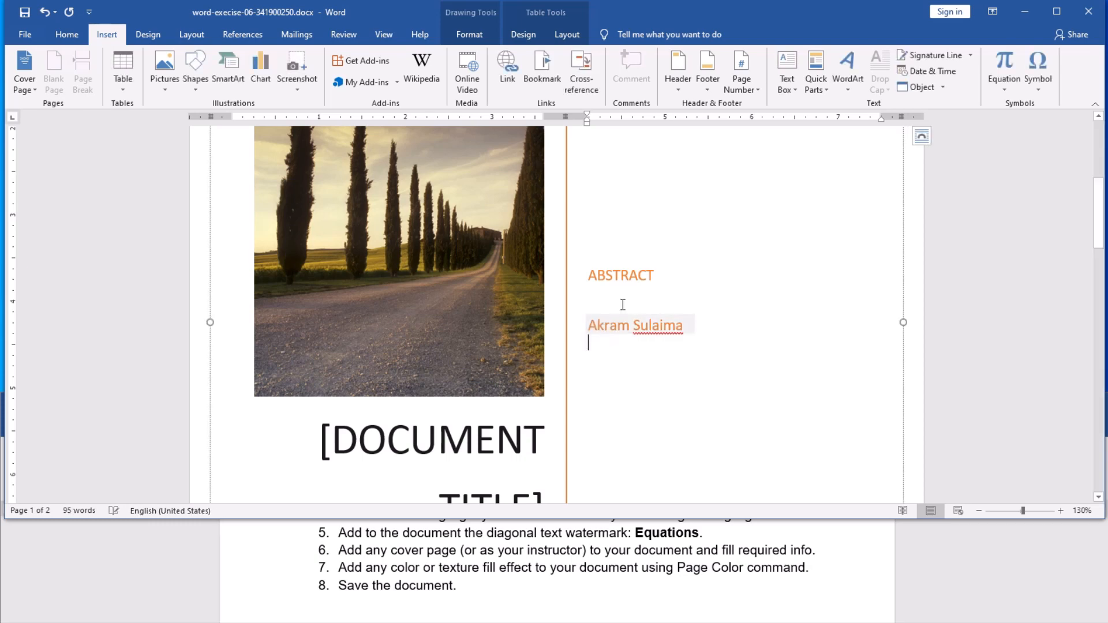
pyautogui.click(626, 277)
pyautogui.rightClick(660, 326)
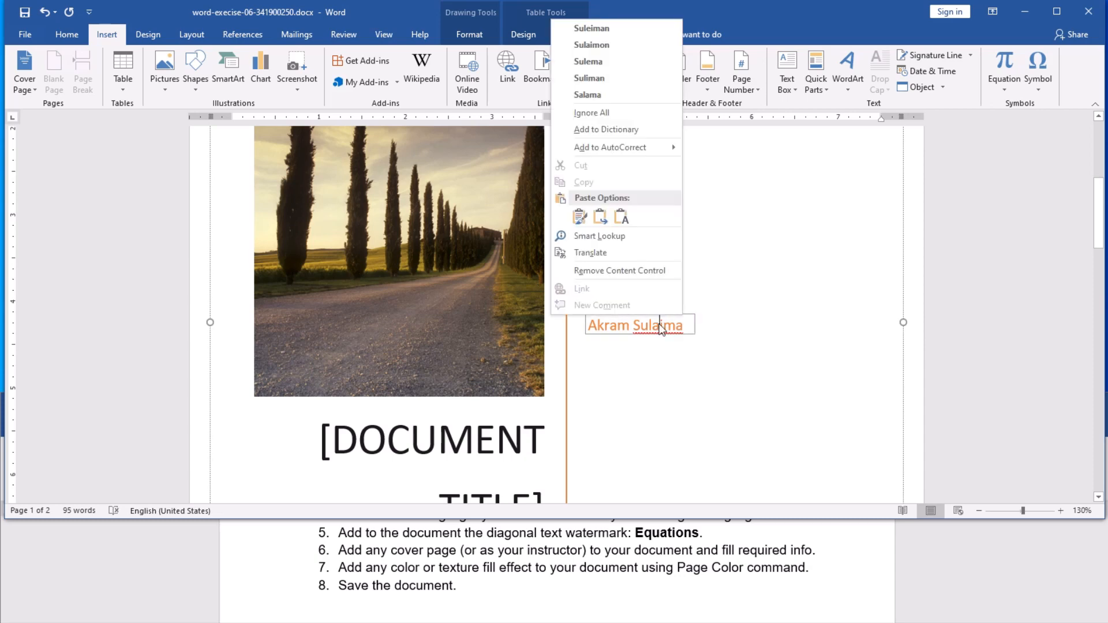
pyautogui.press('Escape')
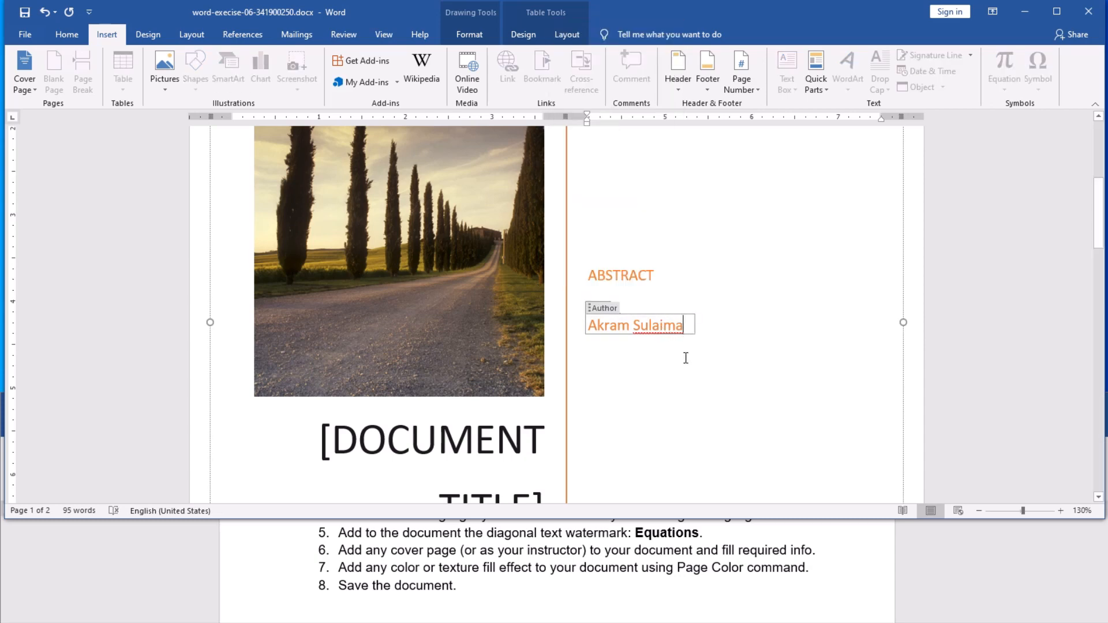
pyautogui.write('n')
# Step: Title the cover page EQUATIONS and delete the subtitle placeholder
pyautogui.scroll(-3, 464, 374)
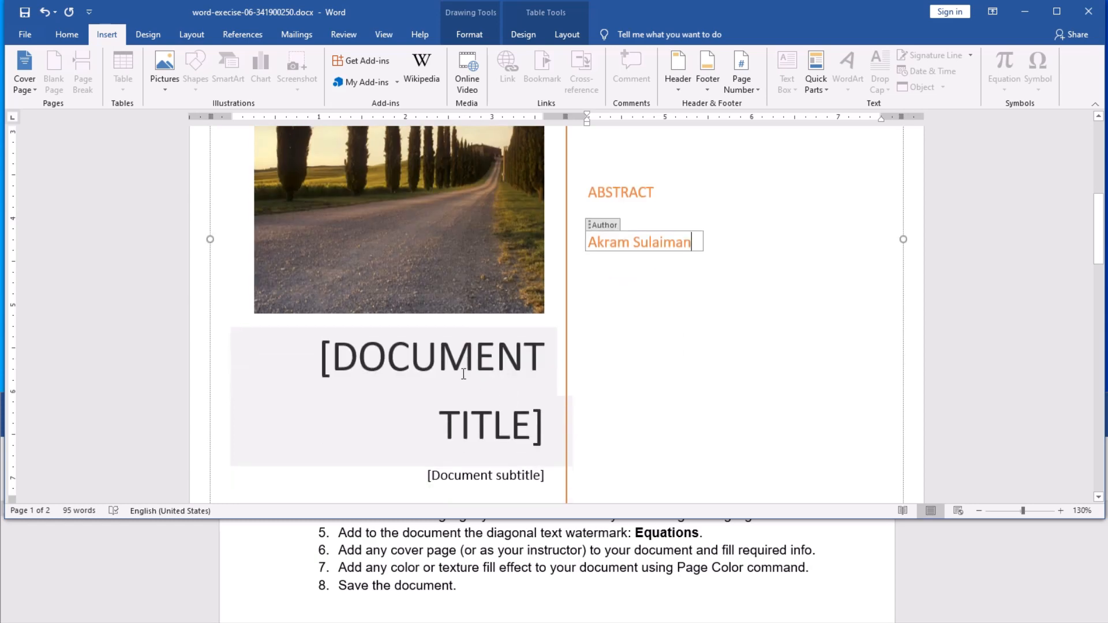
pyautogui.click(463, 367)
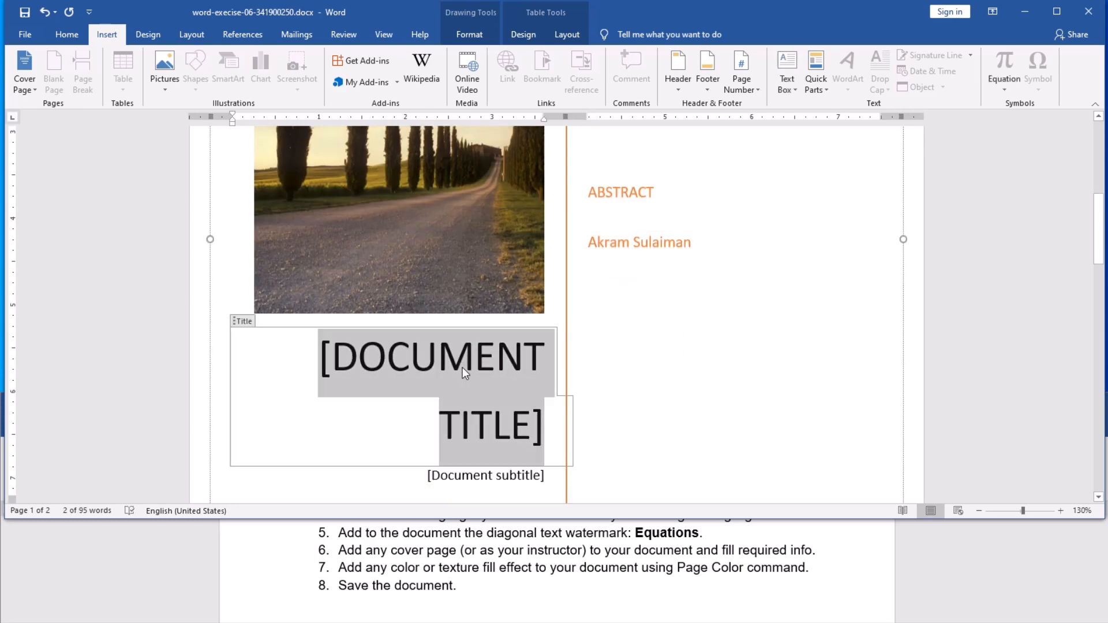
pyautogui.write('E')
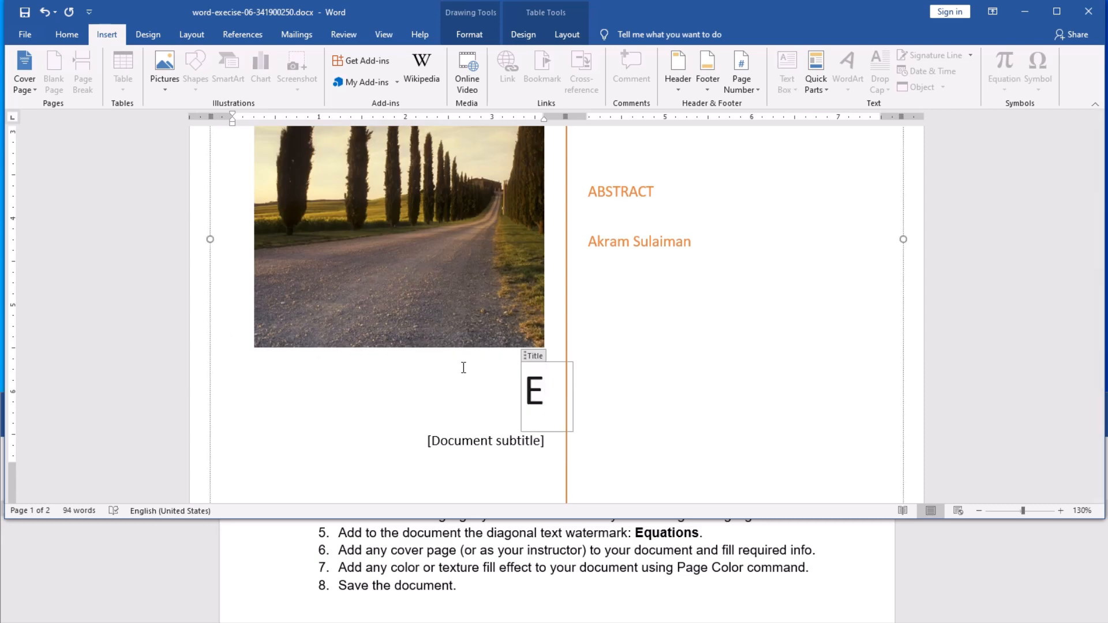
pyautogui.write('Q')
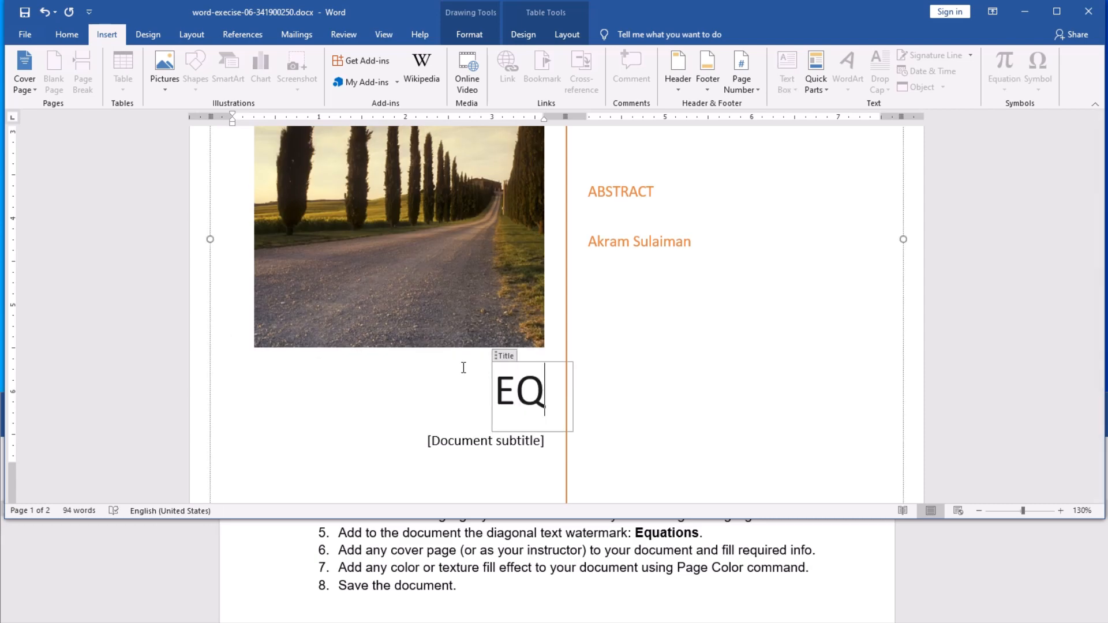
pyautogui.write('UATION')
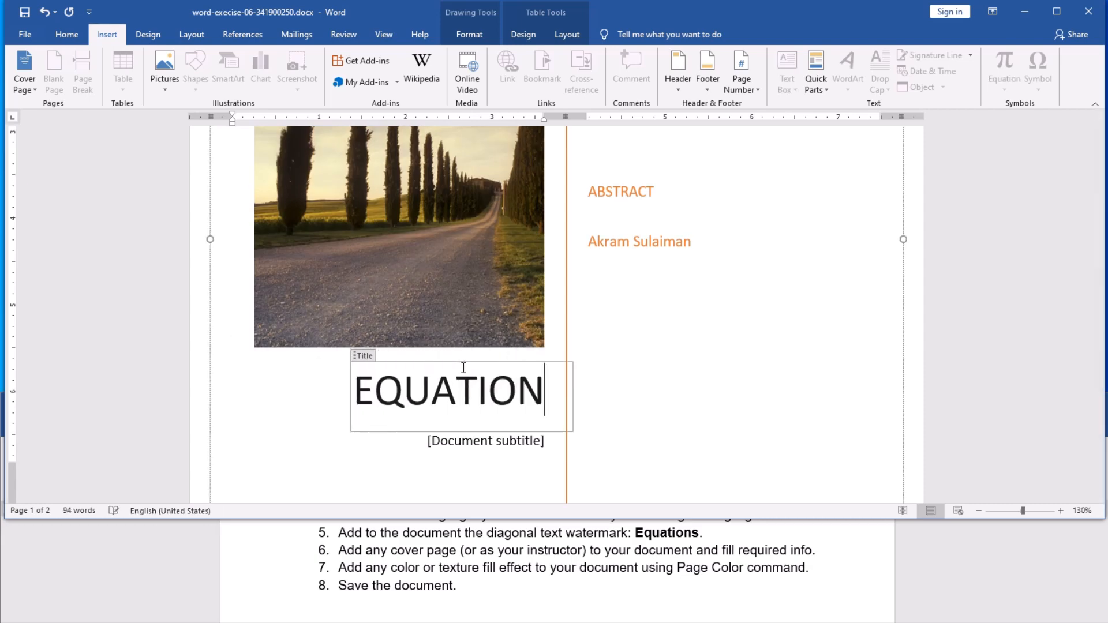
pyautogui.write('S')
pyautogui.click(484, 445)
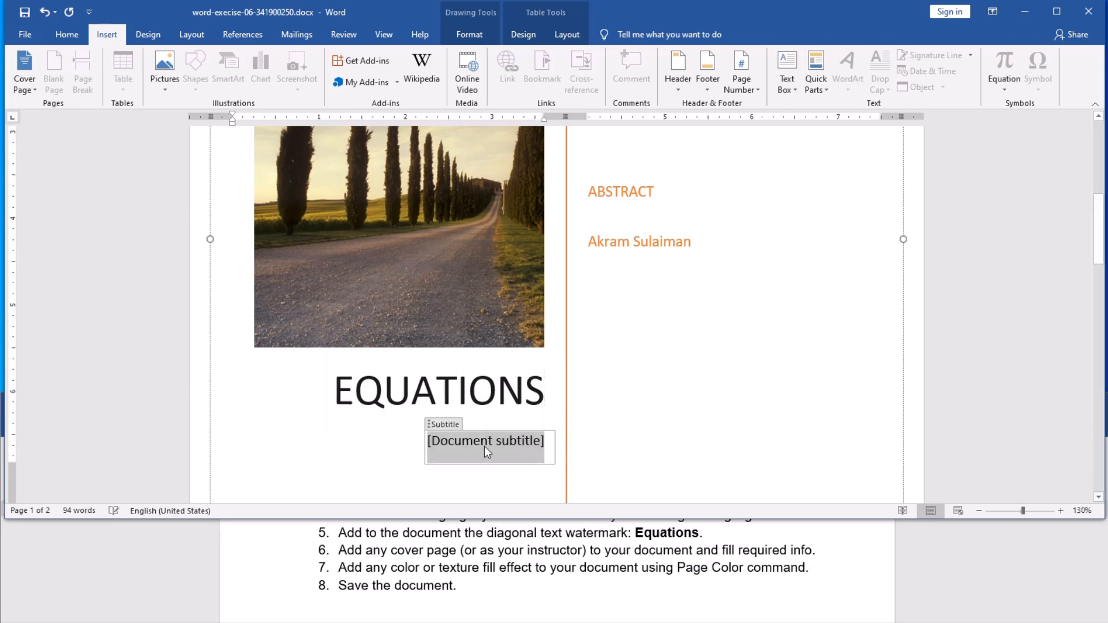
pyautogui.click(441, 423)
pyautogui.press('Delete')
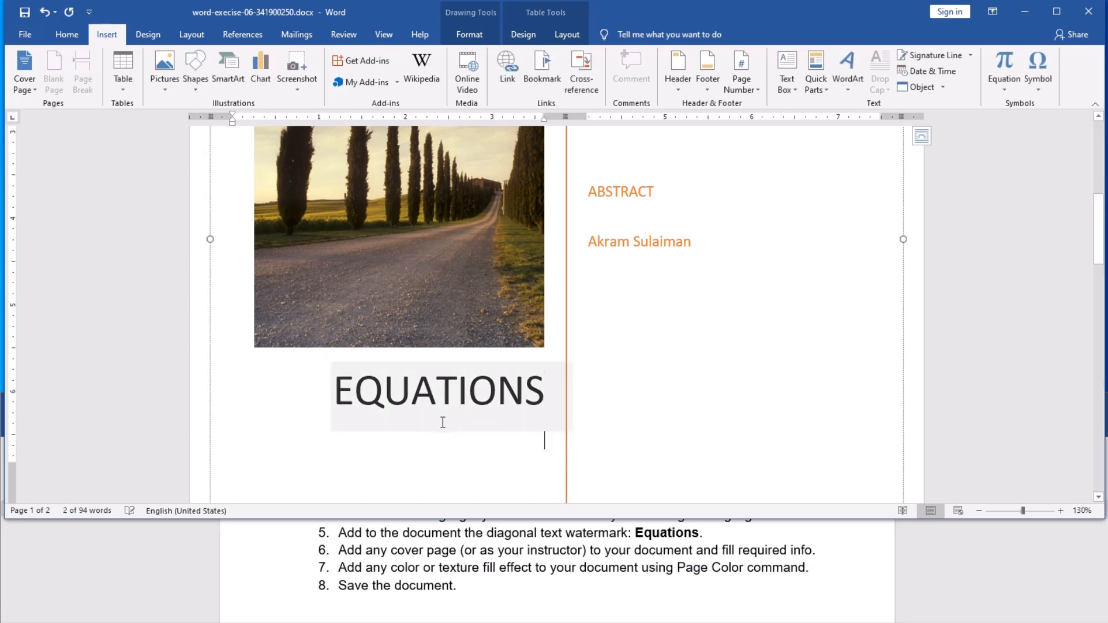
pyautogui.scroll(6, 446, 423)
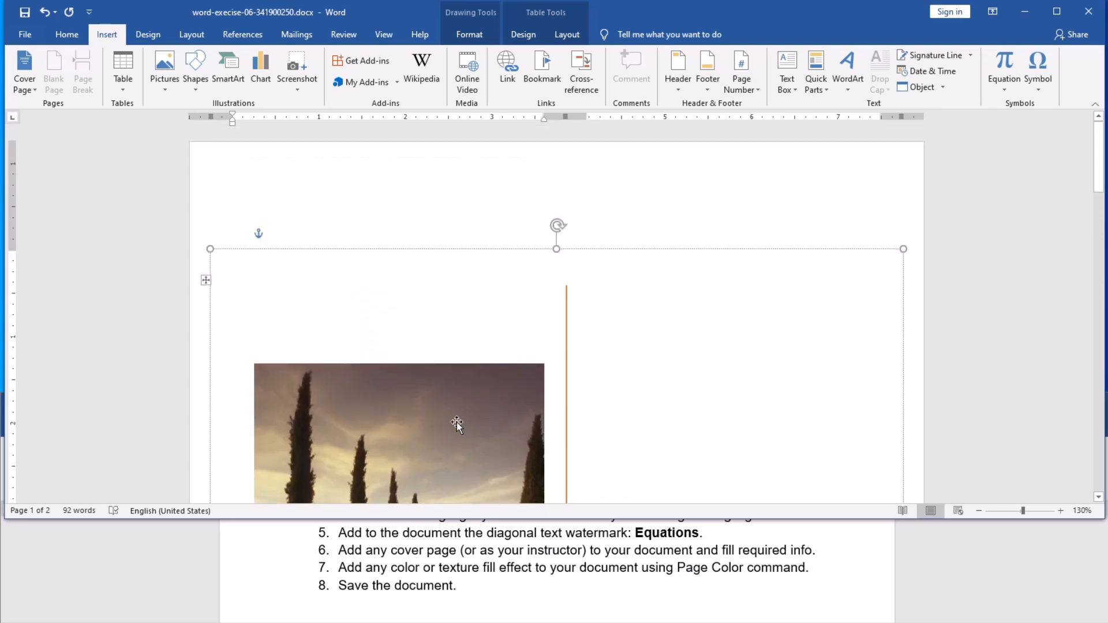
# Step: Save the document with Ctrl+S from the page 2 text
pyautogui.scroll(-12, 456, 424)
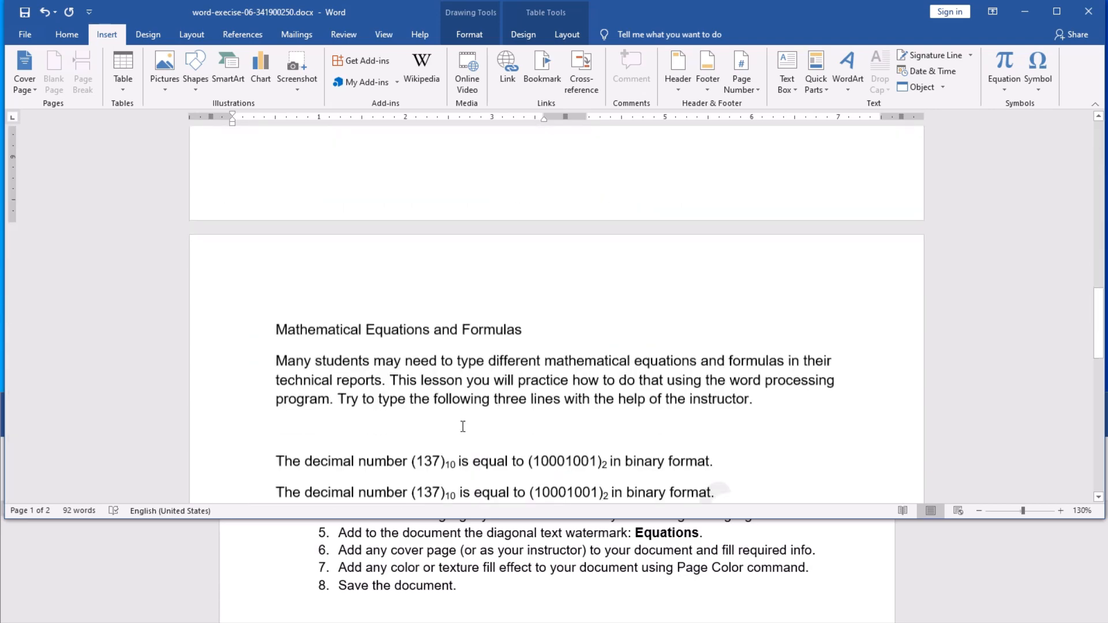
pyautogui.scroll(-2, 462, 427)
pyautogui.click(480, 390)
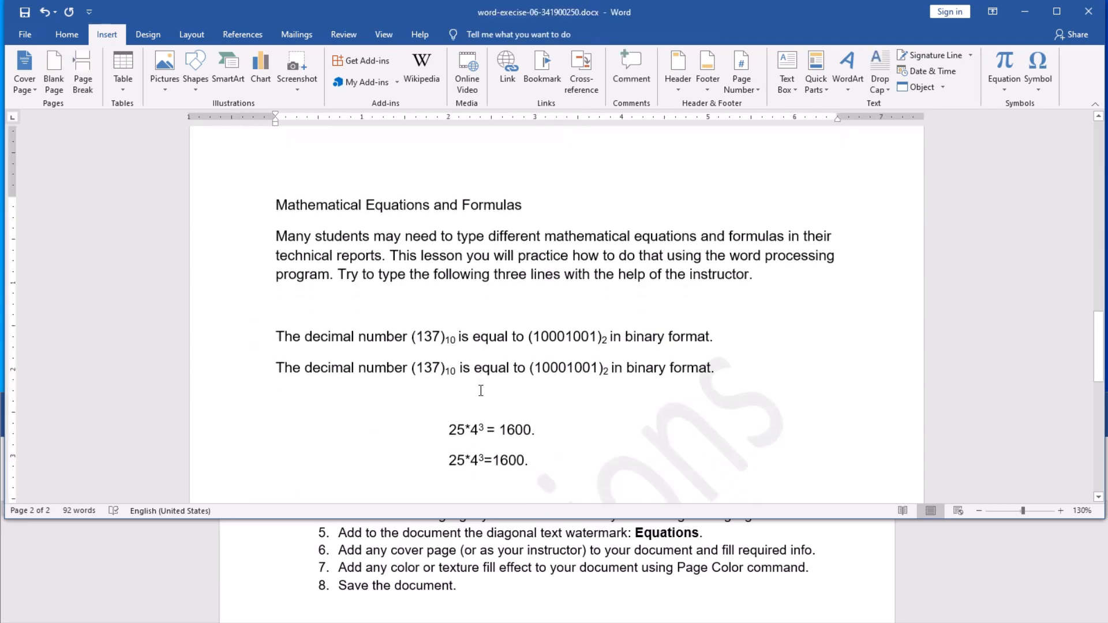
pyautogui.hotkey('ctrl', 's')
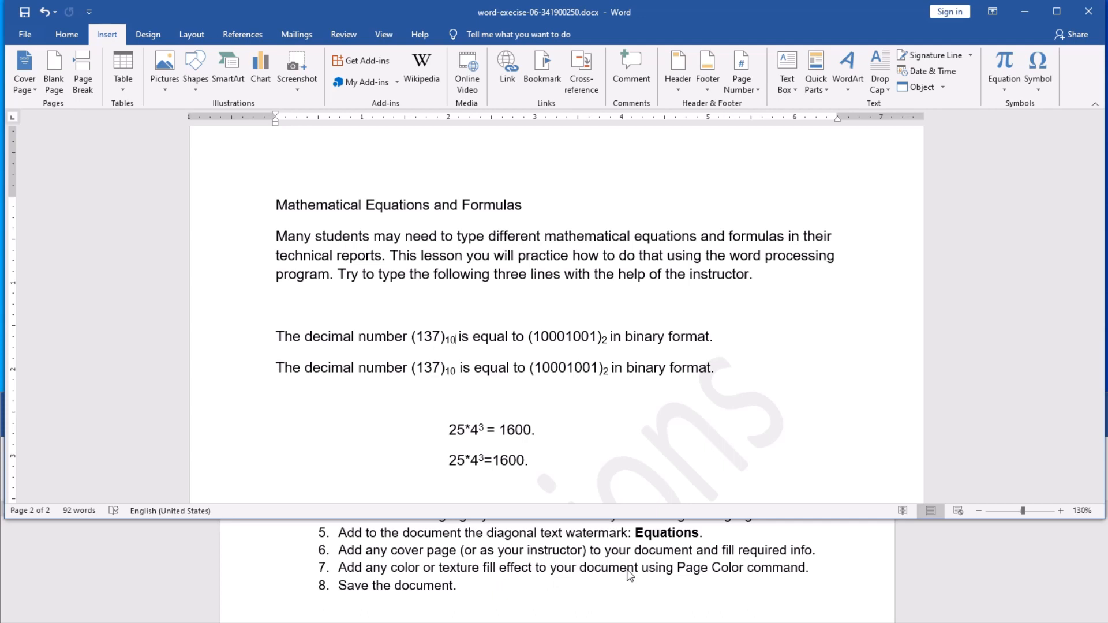
pyautogui.scroll(-1, 700, 584)
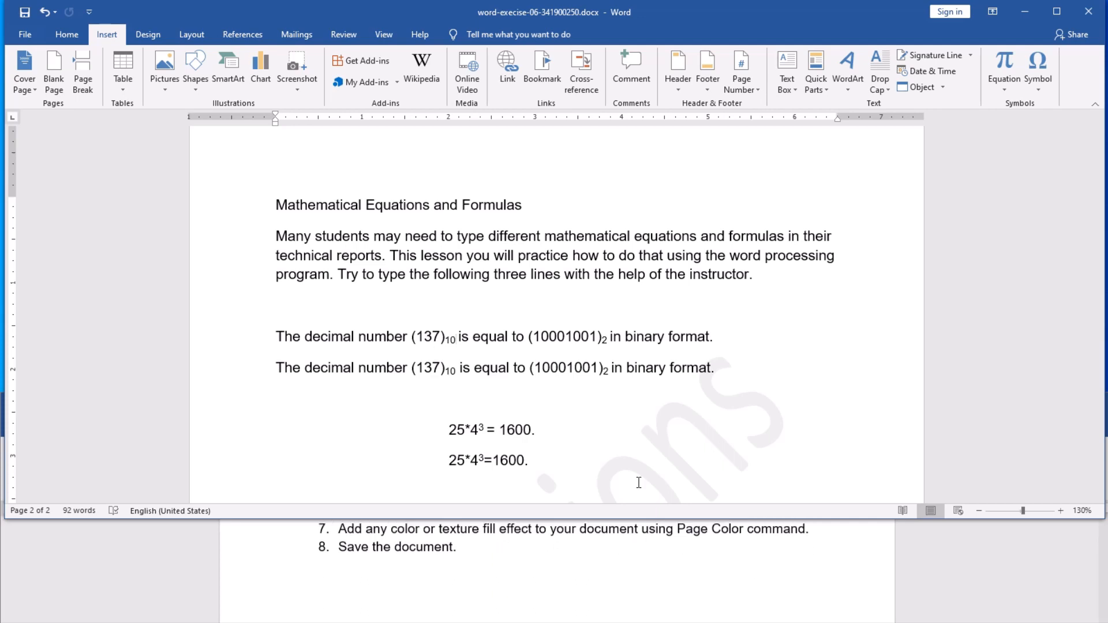
pyautogui.click(502, 306)
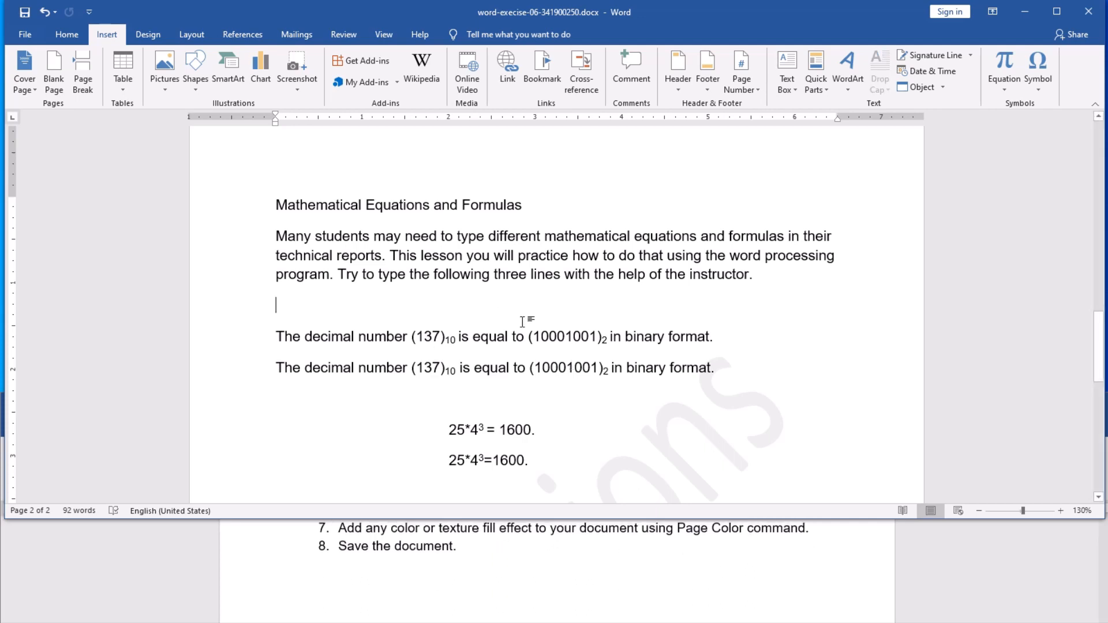
# Step: Set the page colour to dark green, leaving Page Borders unchanged
pyautogui.click(148, 34)
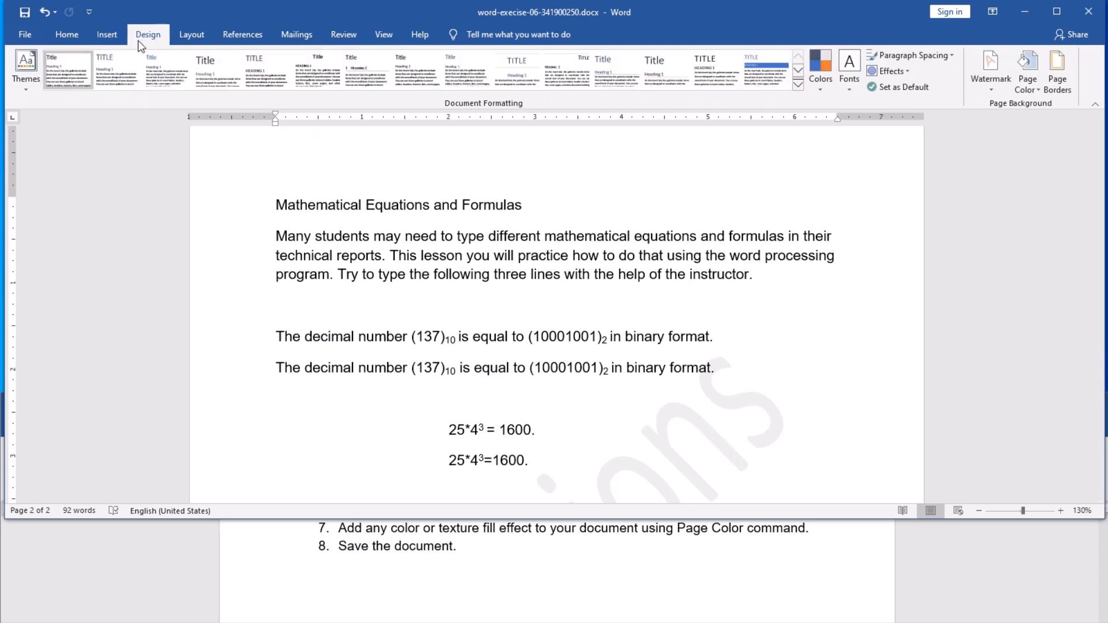
pyautogui.click(1056, 72)
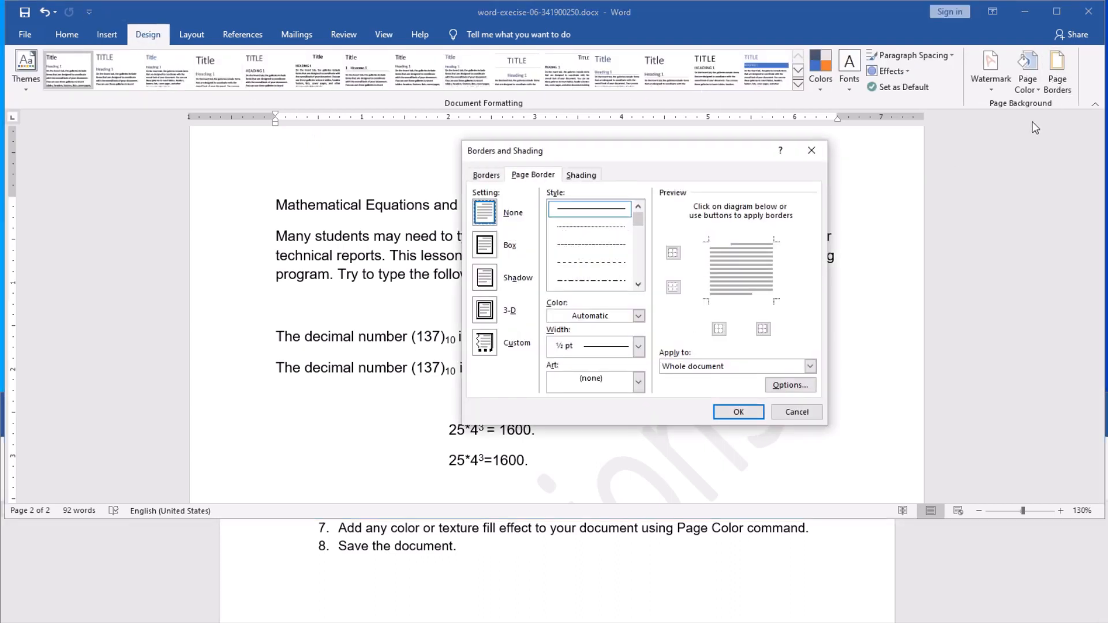
pyautogui.click(815, 147)
pyautogui.click(1027, 88)
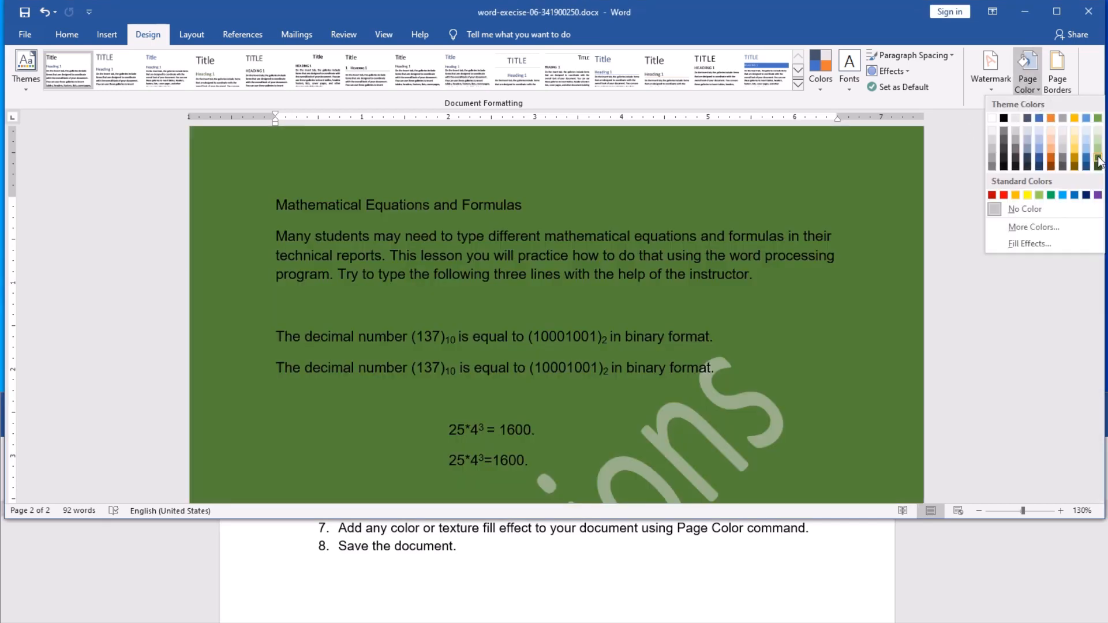
pyautogui.click(1098, 161)
pyautogui.scroll(-10, 721, 306)
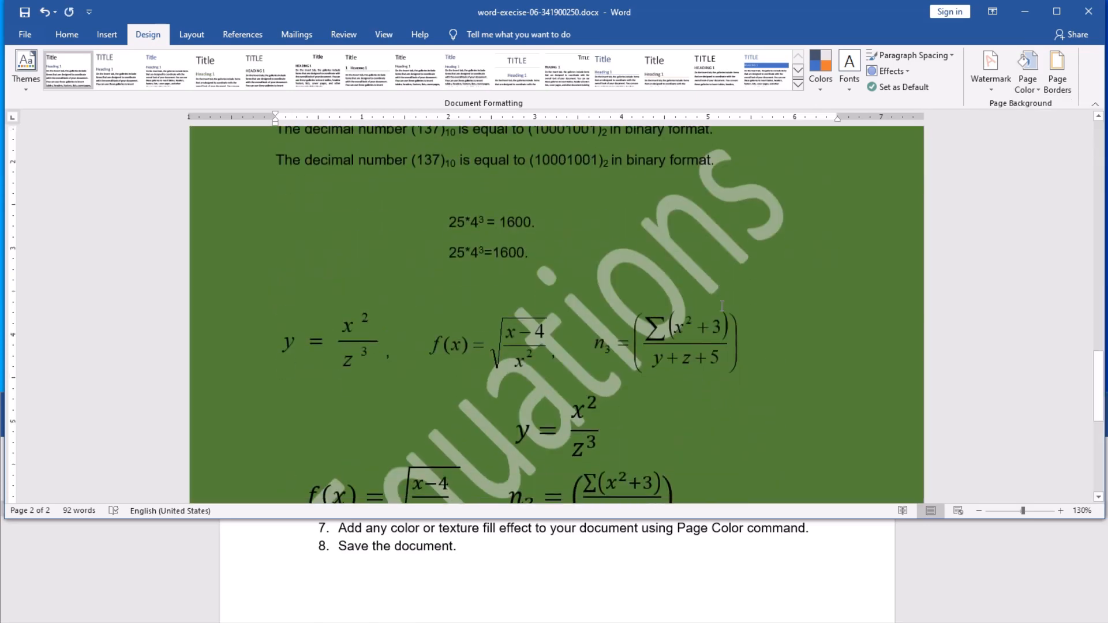
# Step: Save the green-backed document and scroll through its pages to review it
pyautogui.scroll(4, 721, 306)
pyautogui.scroll(15, 721, 306)
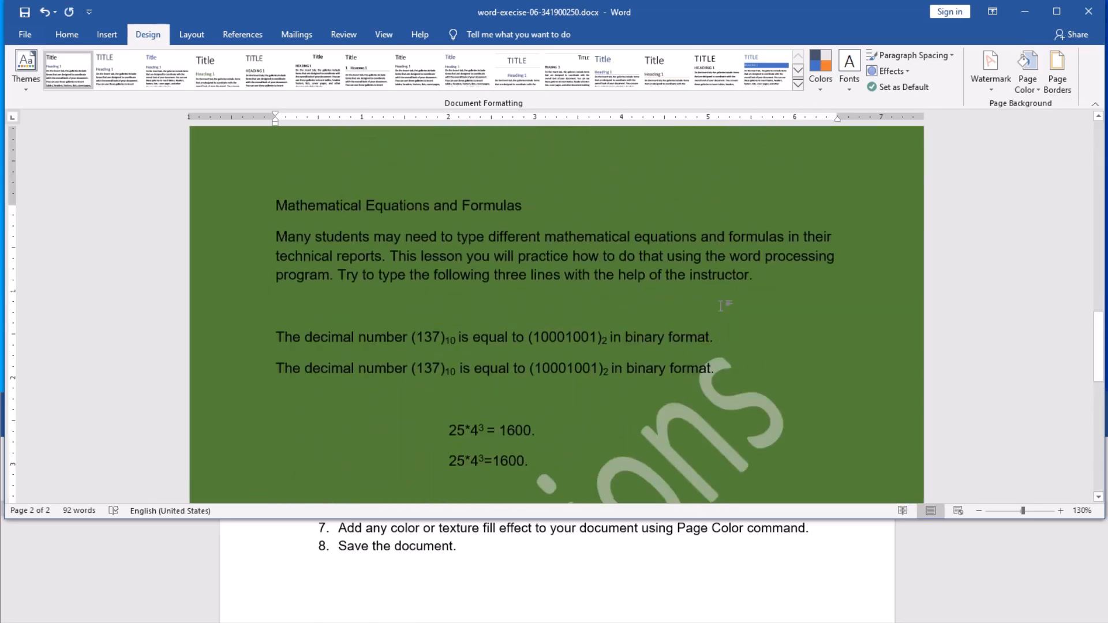
pyautogui.scroll(-10, 721, 306)
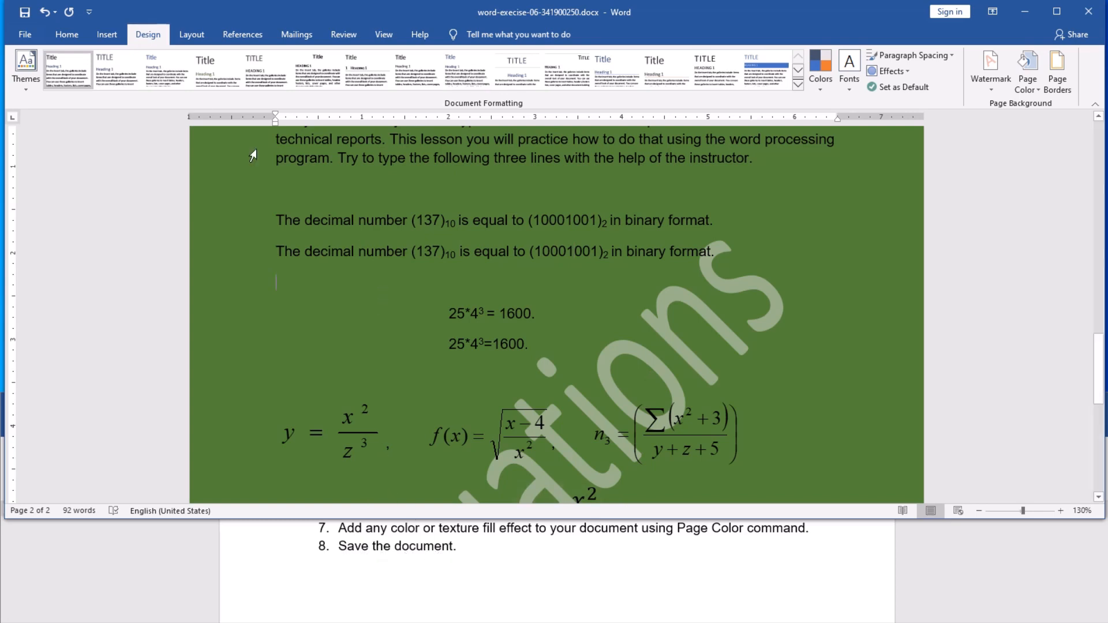
pyautogui.click(24, 13)
pyautogui.scroll(4, 758, 419)
pyautogui.scroll(2, 758, 418)
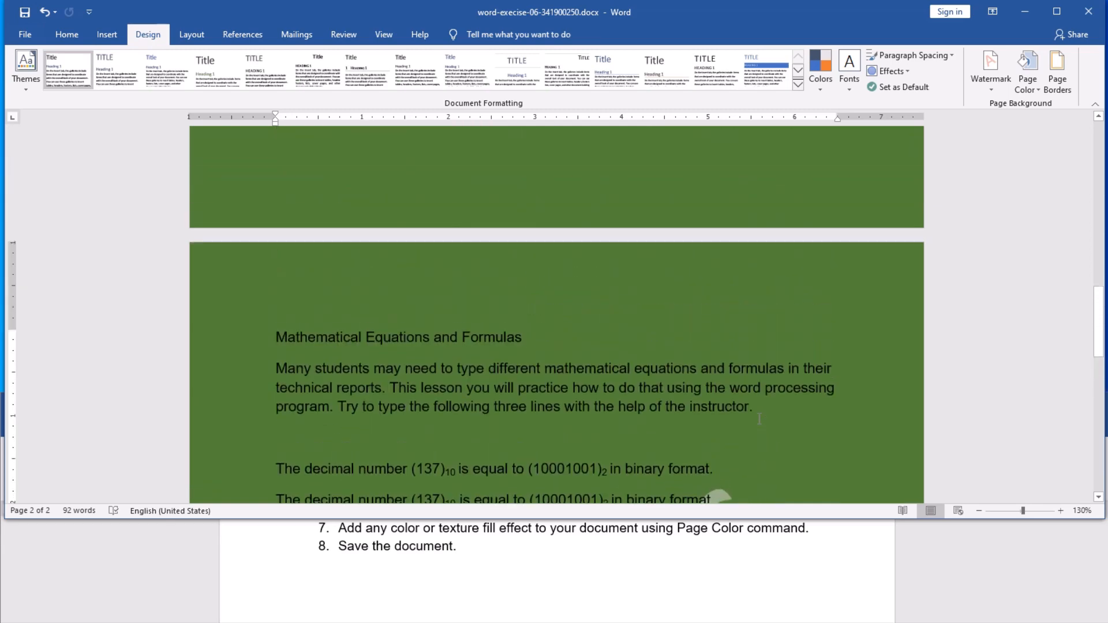
pyautogui.scroll(1, 758, 419)
pyautogui.scroll(-2, 759, 419)
pyautogui.scroll(-2, 759, 419)
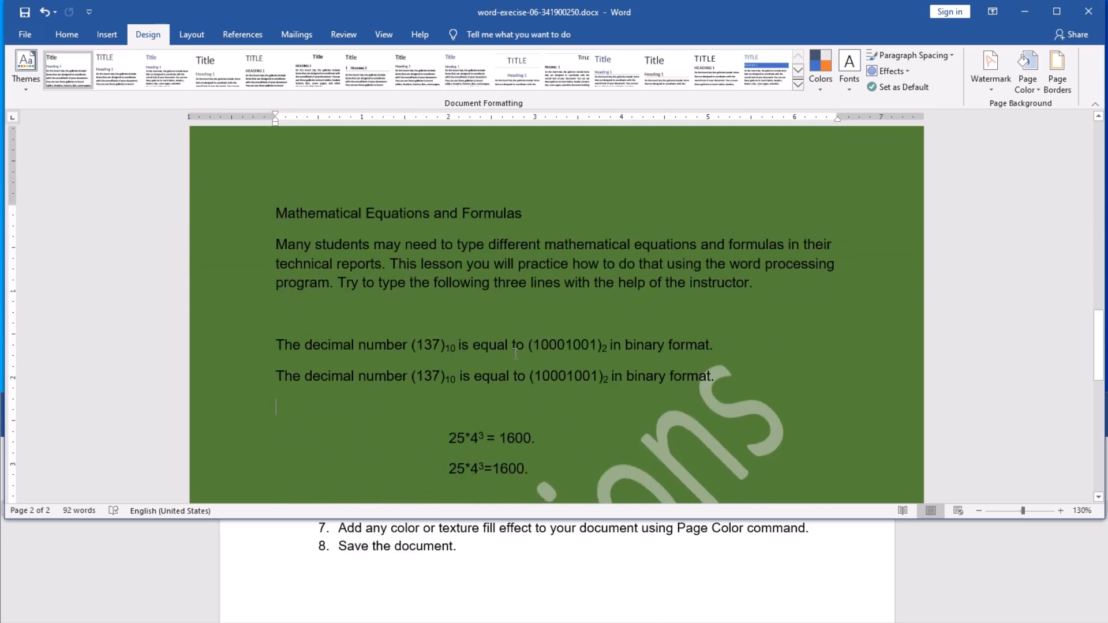
pyautogui.scroll(-6, 606, 364)
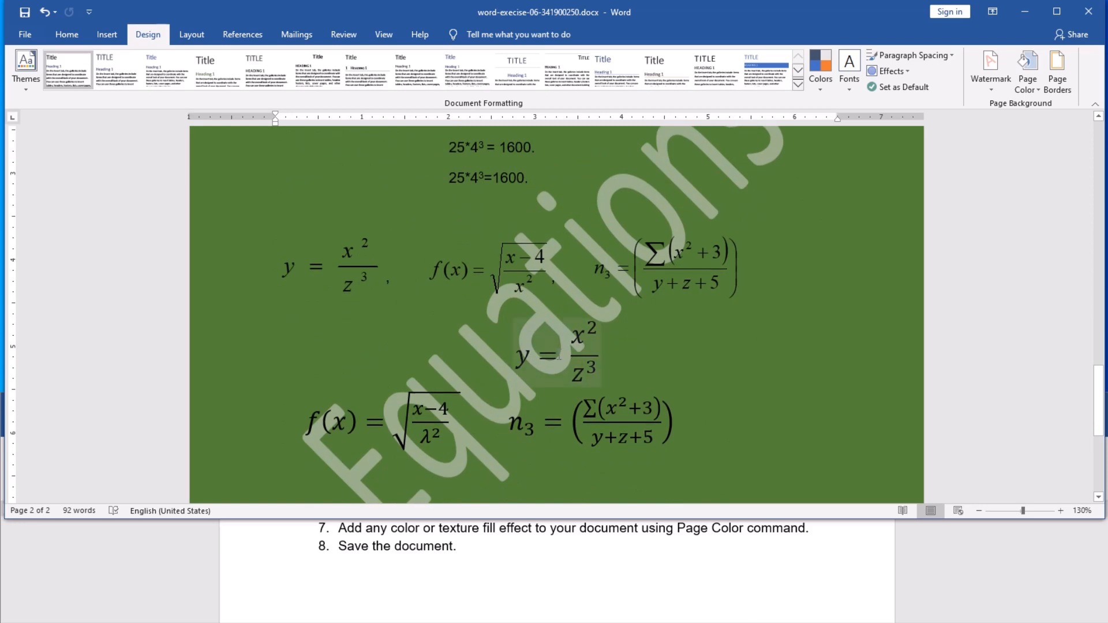
pyautogui.scroll(-3, 519, 369)
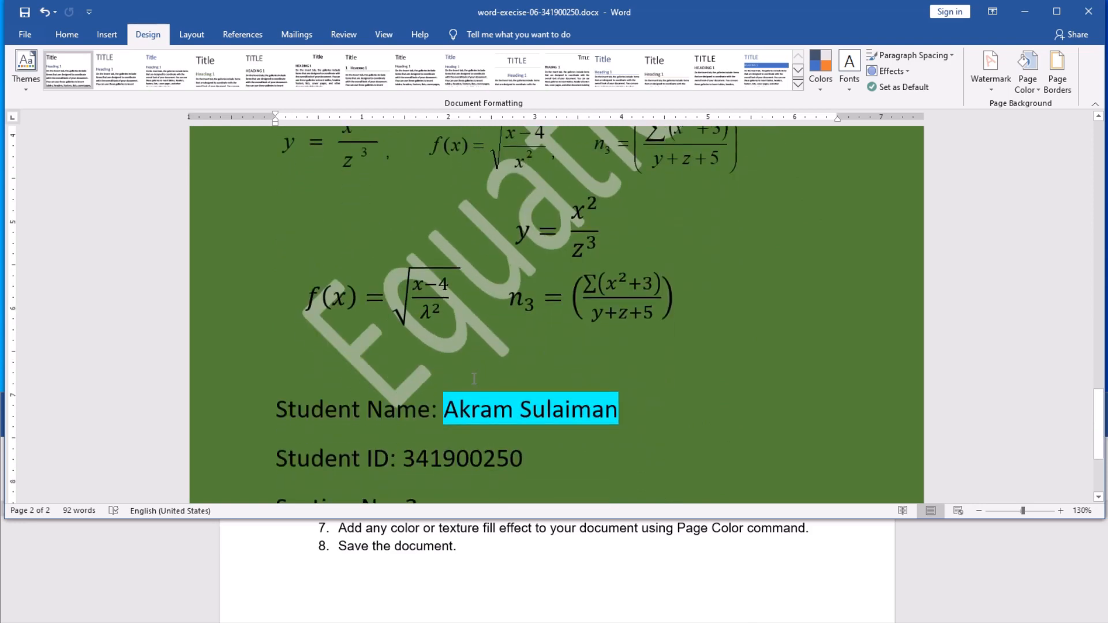